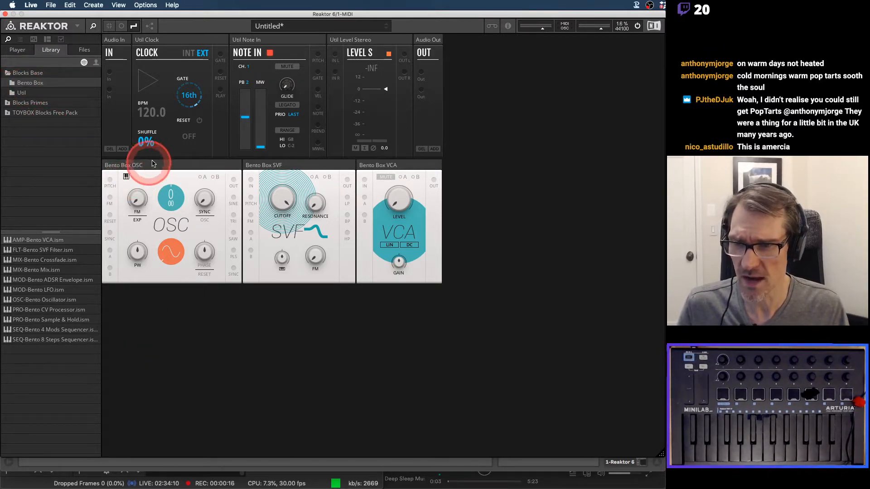
Delete the existing Bento Box OSC, SVF and VCA blocks and place fresh Bento Oscillator, SVF Filter and VCA blocks in a row from the library.
key("Delete")
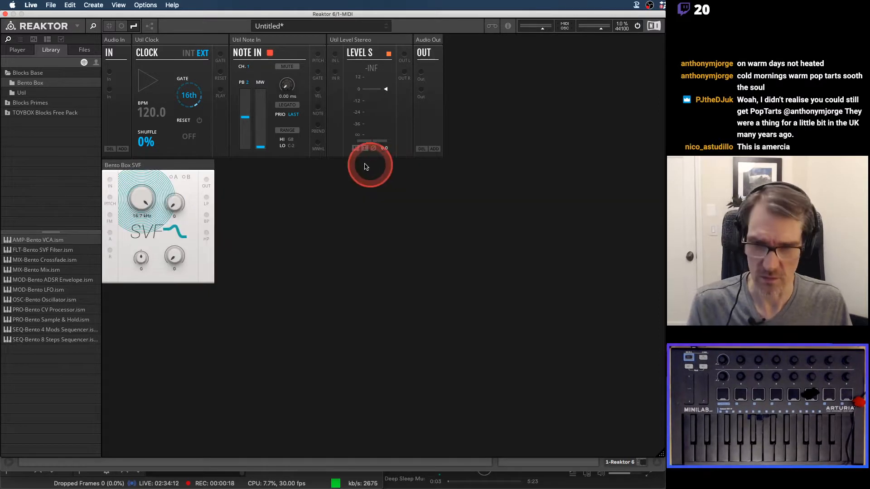
left_click(208, 167)
key("Delete")
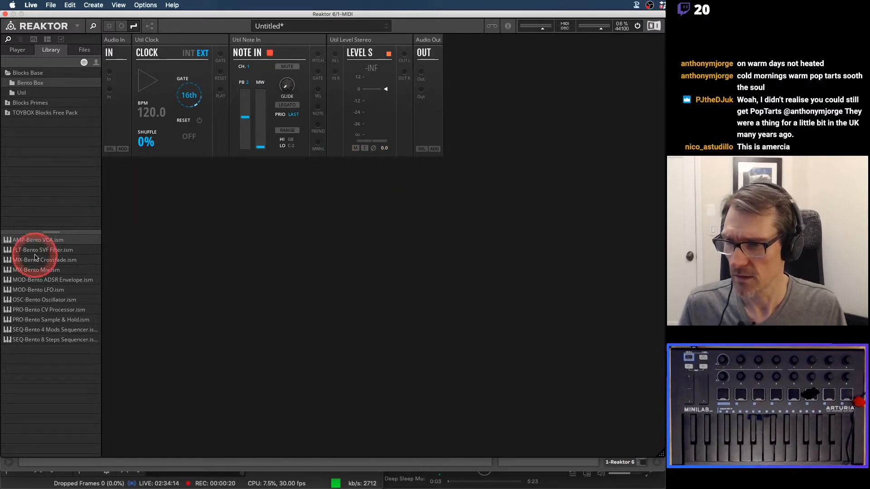
left_click_drag(39, 297, 136, 213)
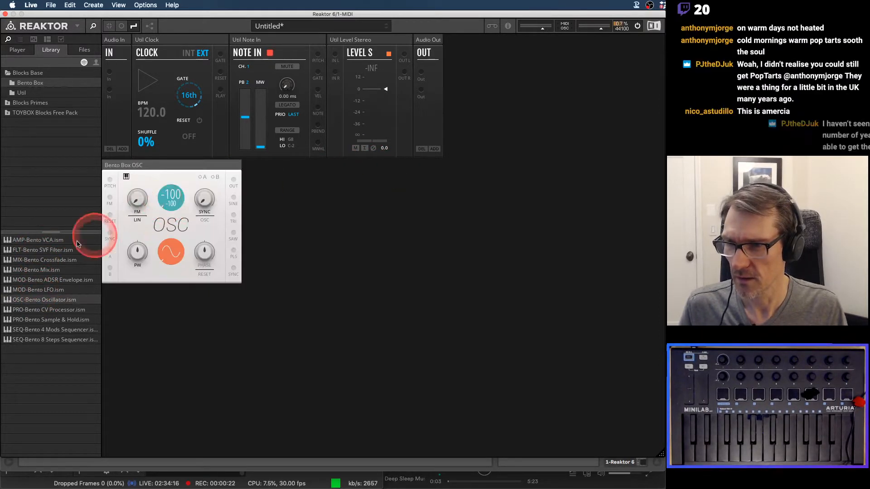
left_click_drag(57, 249, 397, 222)
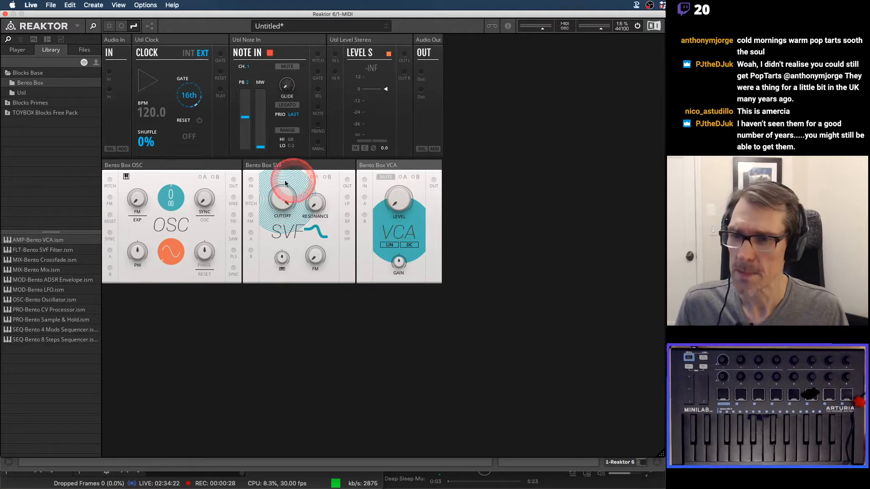
Rename the oscillator block OSC 1, the filter block FILT 1 and the VCA block AMP.
left_click(135, 165)
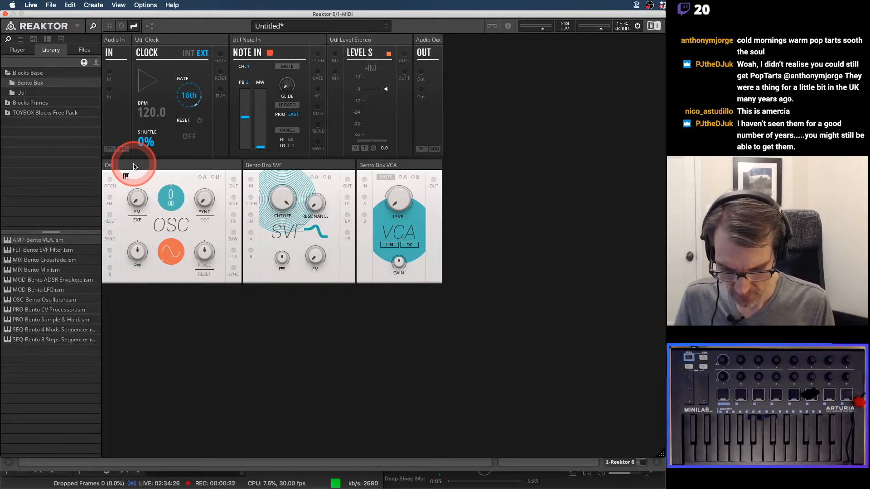
key("Return")
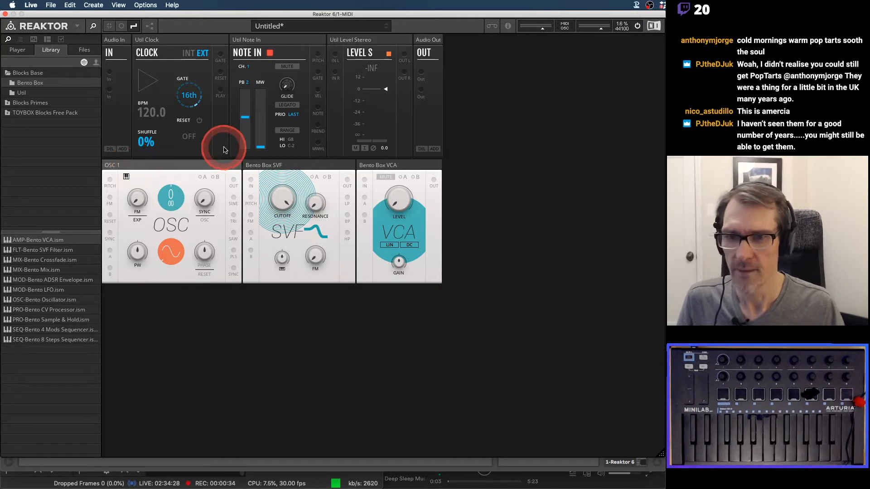
left_click(260, 167)
type("FILT 1")
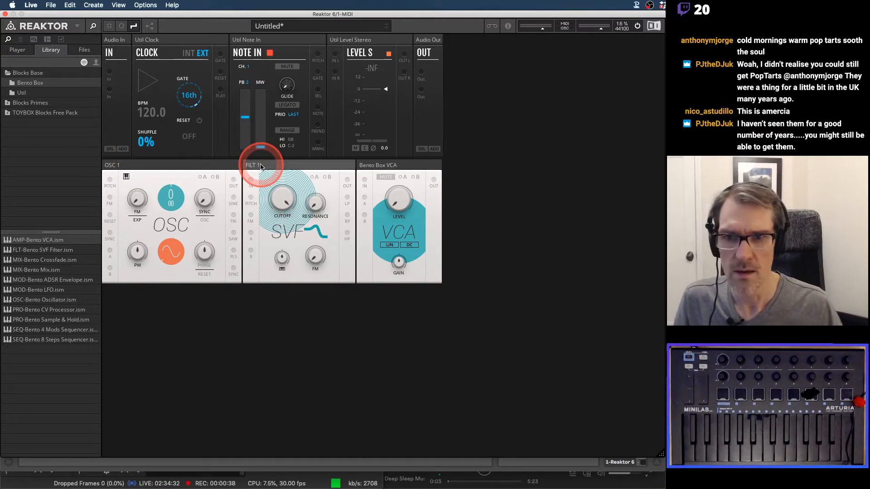
left_click(361, 165)
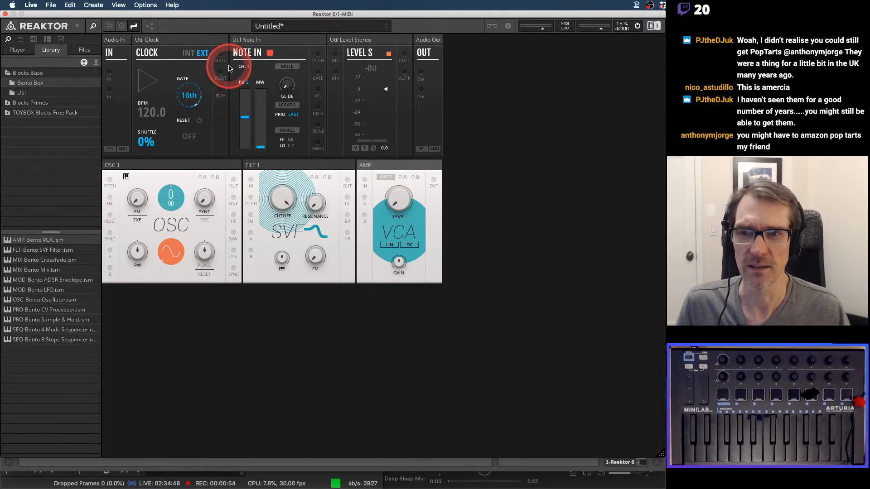
Switch to Preview, examine the Reaktor Blocks wiring diagram on page 6 of 35 Reaktor.pdf, and return to Reaktor.
key("cmd+Tab")
key("super+Tab")
key("super+Tab")
key("super+Tab")
key("super+Tab")
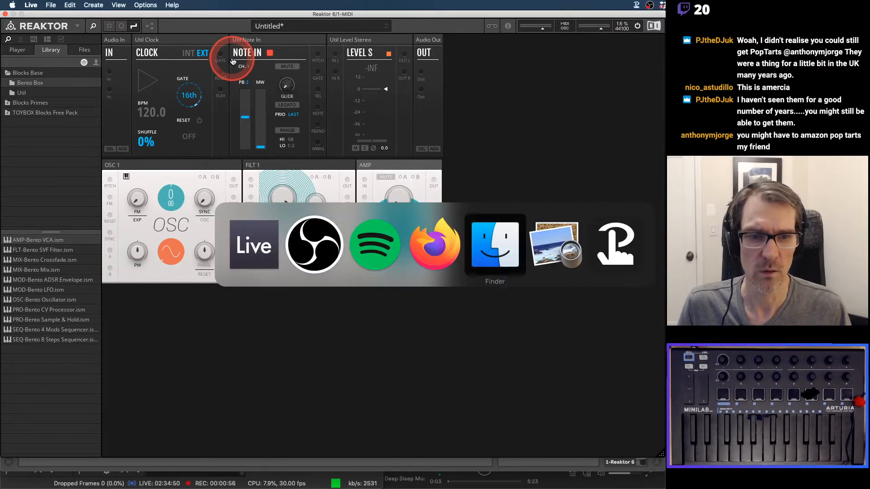
key("Down")
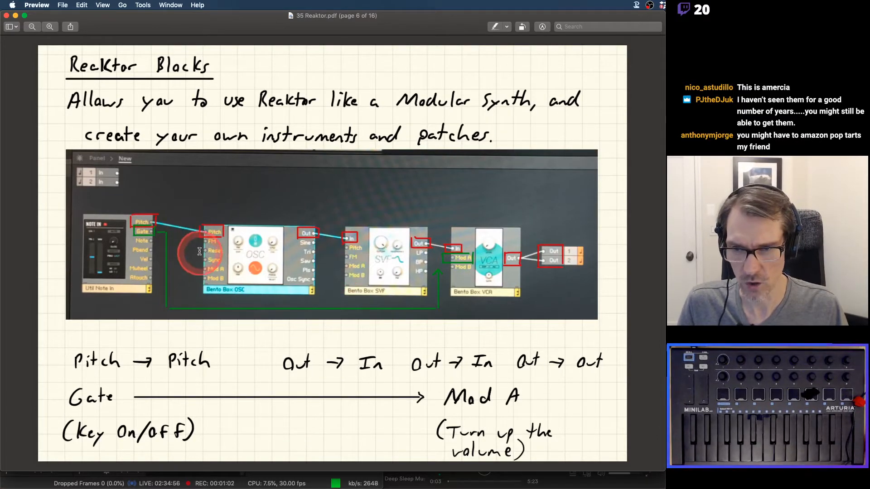
key("super+Tab")
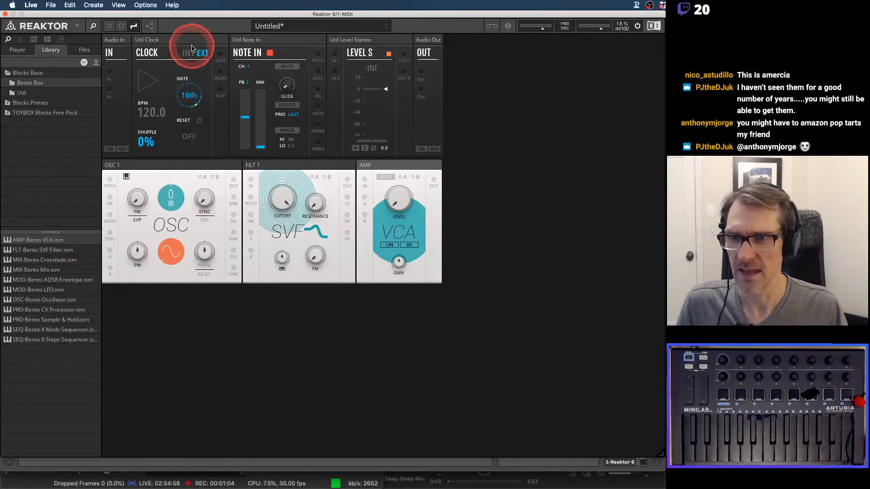
Open the structure view, arrange the OSC 1, FILT 1 and AMP modules in a row below Note In, and return to the panel-only view.
left_click(149, 26)
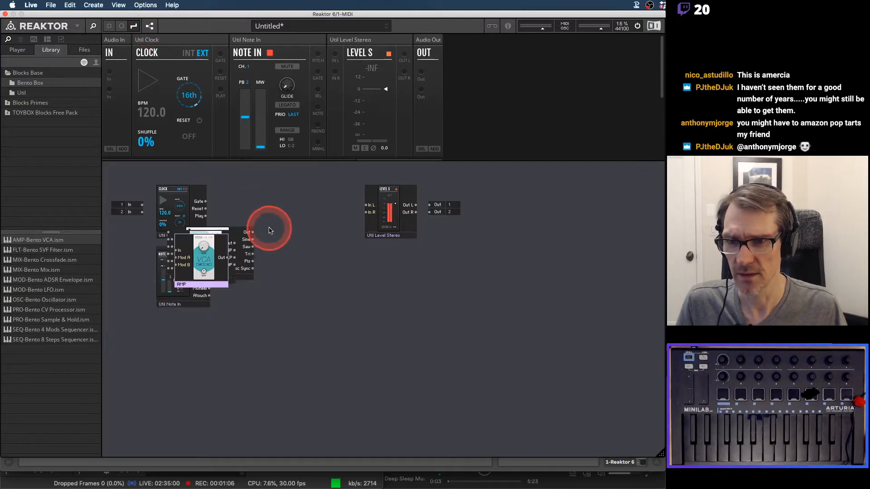
left_click_drag(214, 249, 324, 261)
left_click_drag(214, 263, 206, 359)
left_click_drag(213, 272, 310, 342)
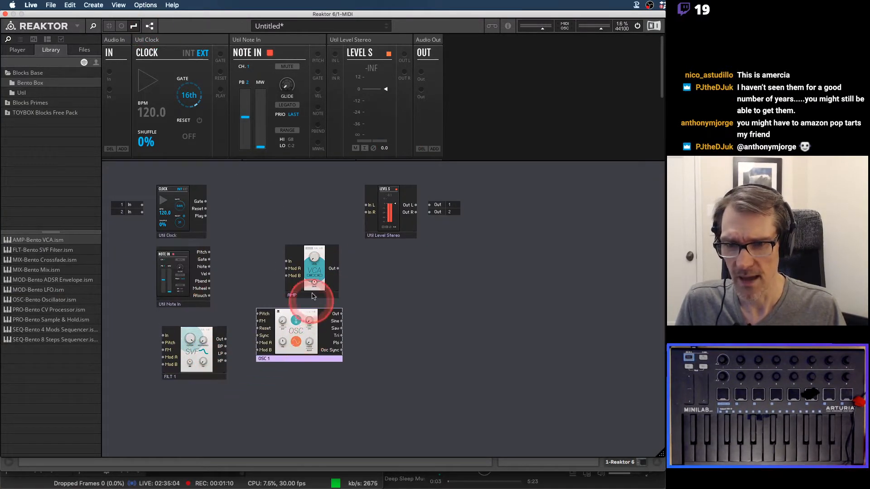
left_click_drag(314, 296, 409, 365)
left_click(200, 370)
left_click_drag(200, 371, 311, 374)
left_click_drag(302, 321, 222, 345)
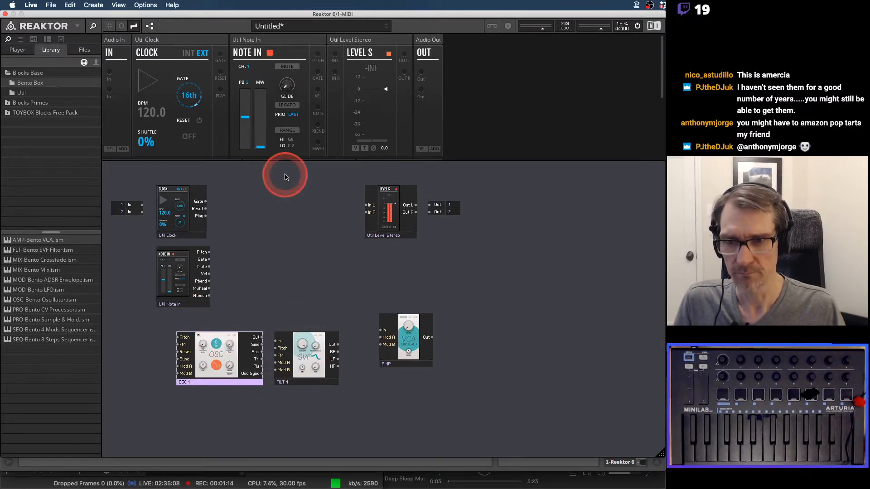
left_click_drag(286, 162, 271, 275)
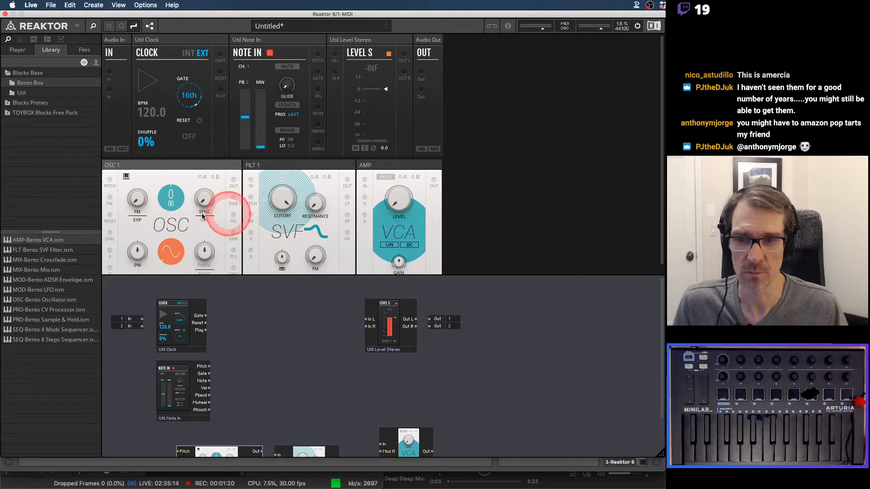
left_click(150, 26)
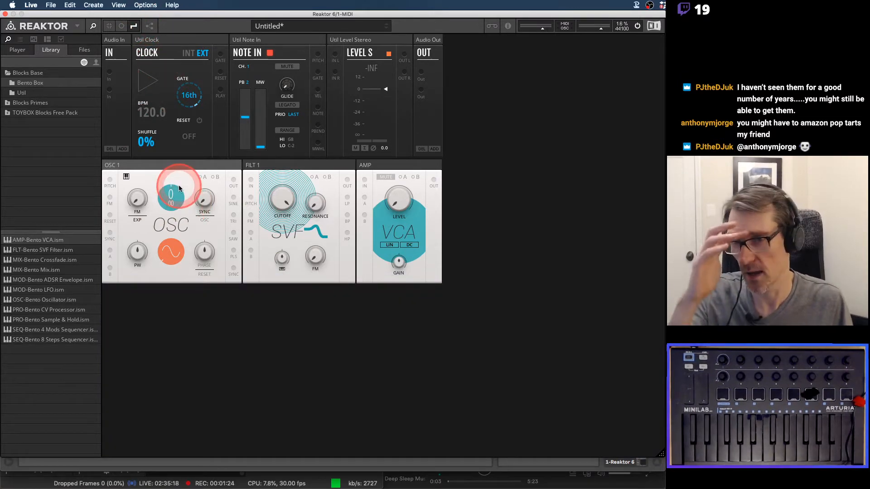
Check the wiring diagram in the Preview notes and connect Note In's Pitch output to OSC 1's Pitch input in Reaktor.
key("super+Tab")
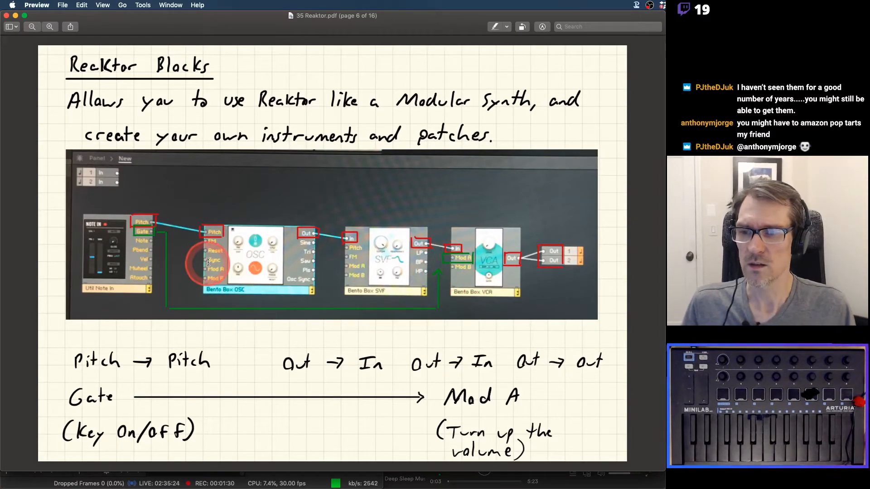
key("super+Tab")
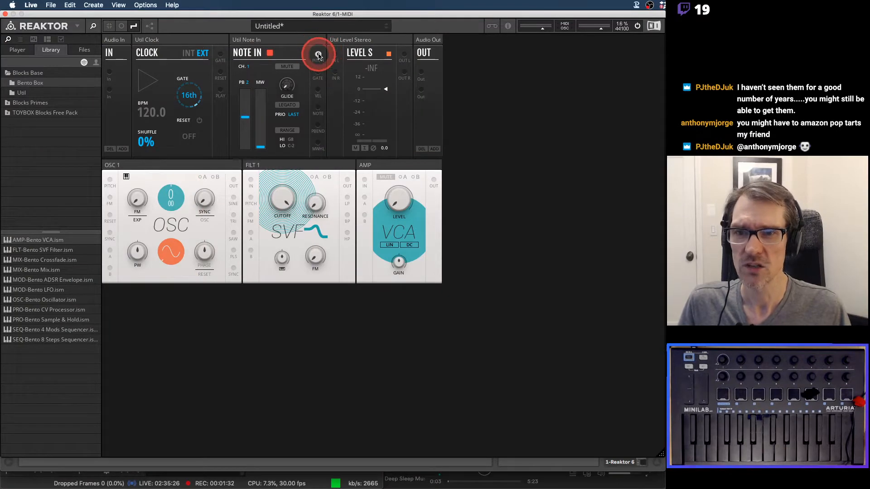
left_click_drag(317, 54, 109, 182)
Move the Note In block directly before OSC 1 and the Audio Out block directly after AMP.
left_click_drag(287, 41, 150, 167)
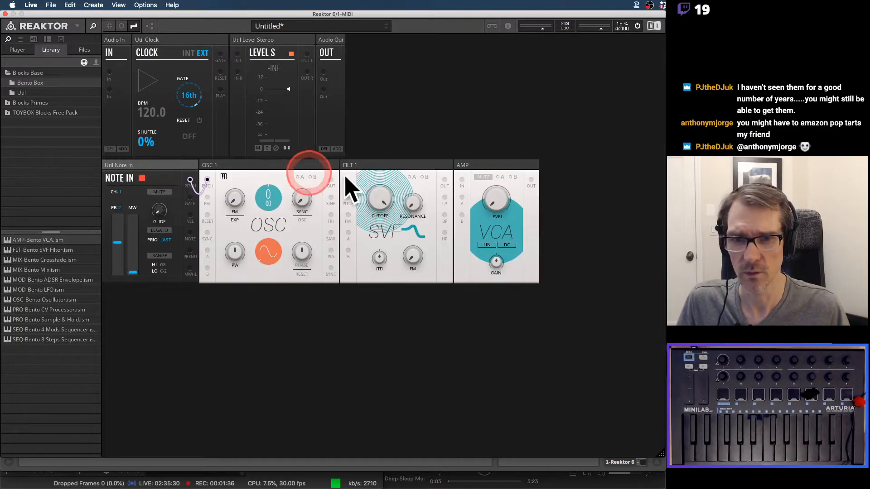
left_click_drag(331, 40, 552, 171)
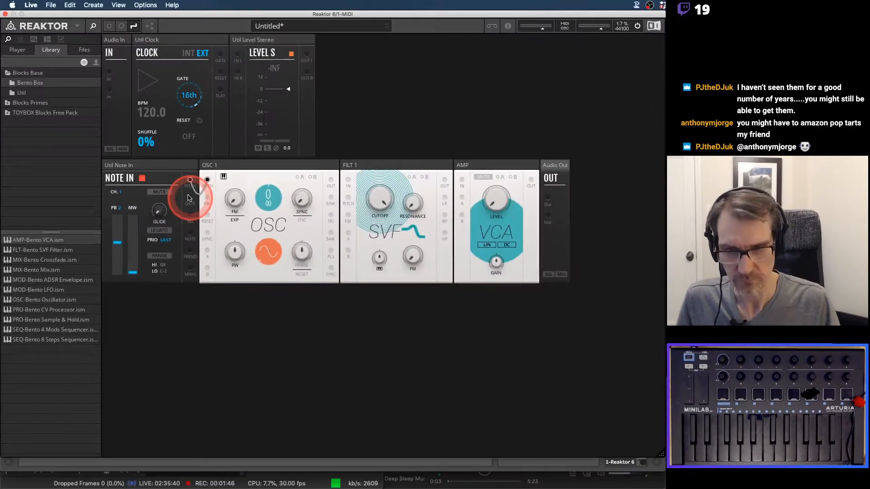
Connect Note In's Gate output to AMP's A modulation input and apply modulation A to the AMP level.
left_click_drag(190, 201, 254, 224)
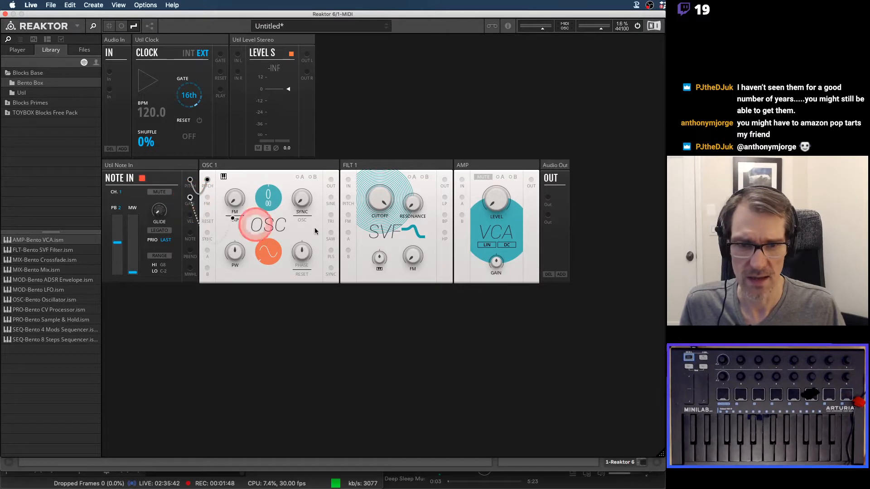
left_click_drag(462, 199, 462, 198)
left_click(504, 177)
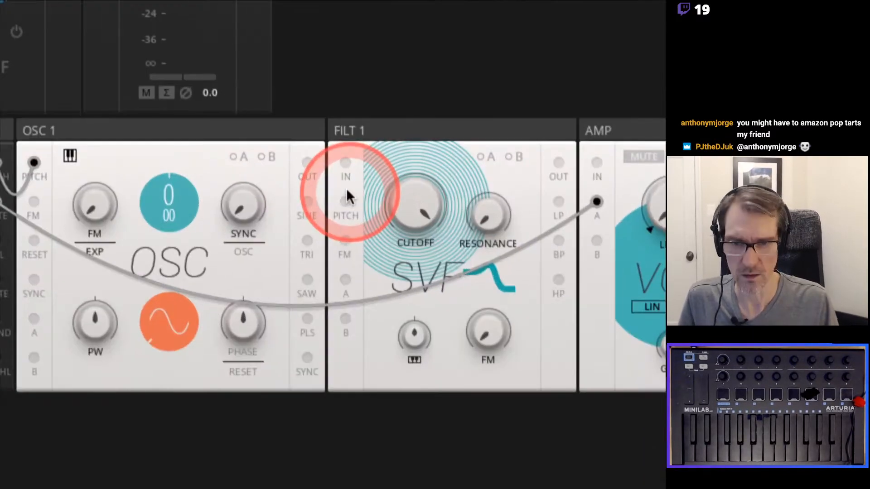
Wire OSC 1 Out to FILT 1 In, FILT 1 Out to AMP In, and AMP Out to both Audio Out inputs.
left_click_drag(306, 163, 344, 166)
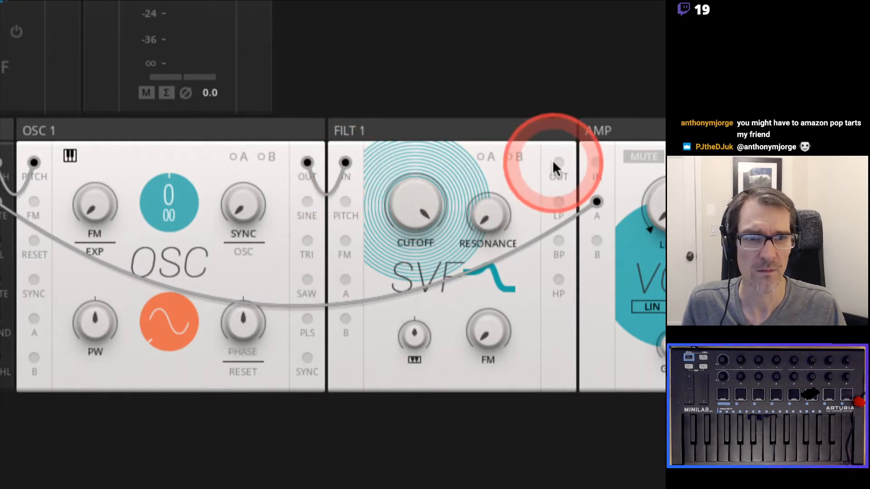
left_click_drag(558, 167, 596, 164)
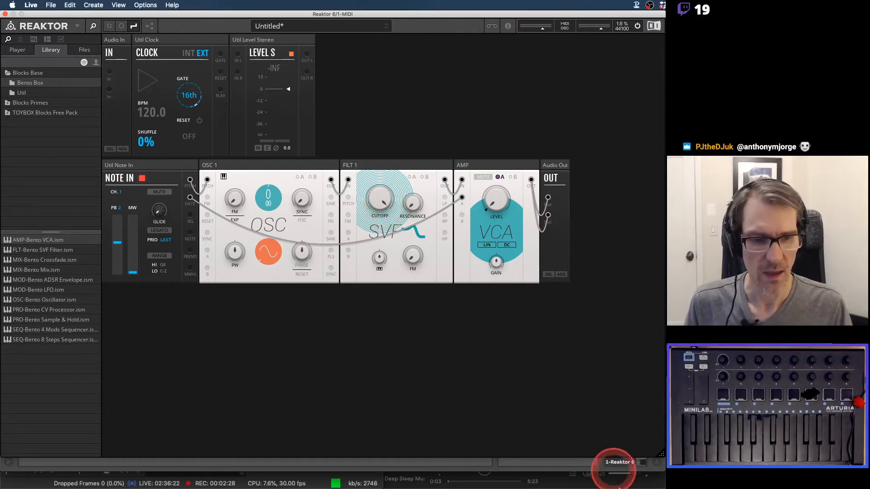
Shorten the Reaktor window to reveal its device in Live, unfold the device parameters, and configure Wave, Cutoff and Reso as exposed parameters.
left_click_drag(662, 452, 663, 342)
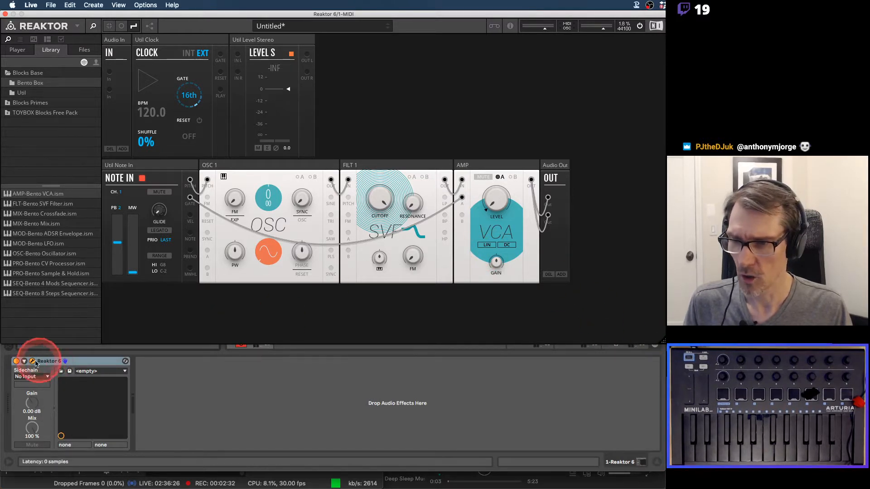
left_click(24, 361)
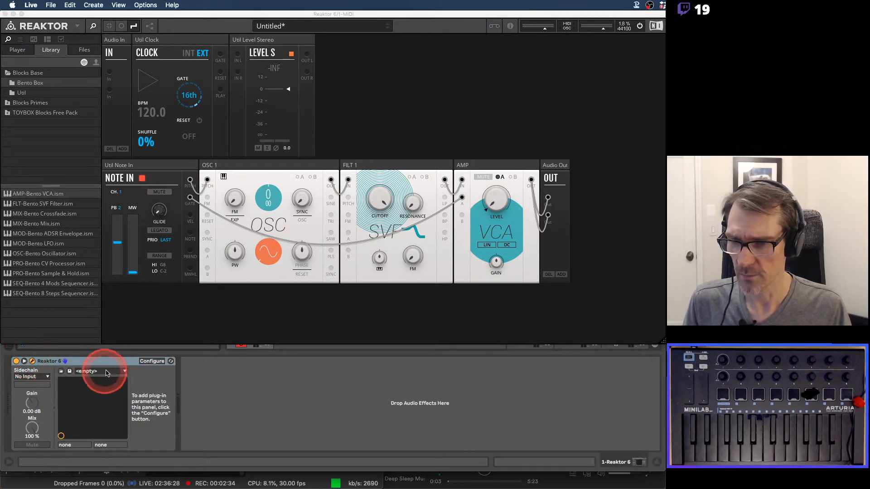
mouse_move(380, 201)
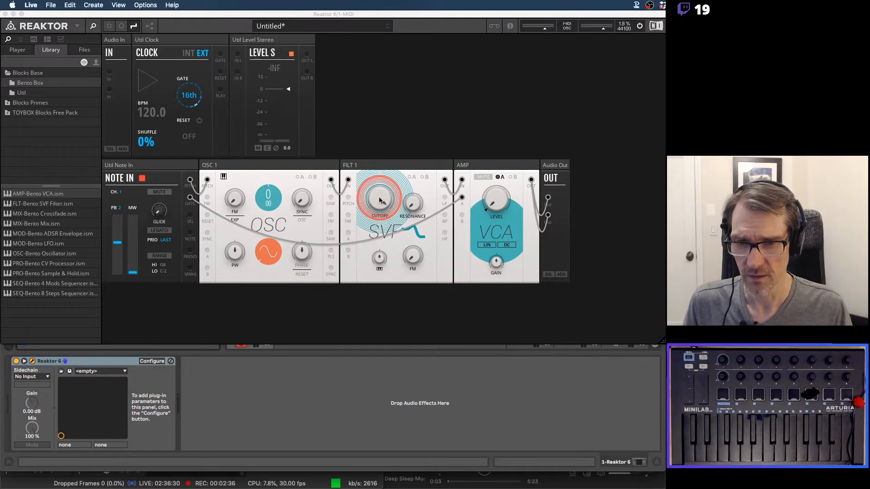
left_click(154, 362)
left_click(269, 198)
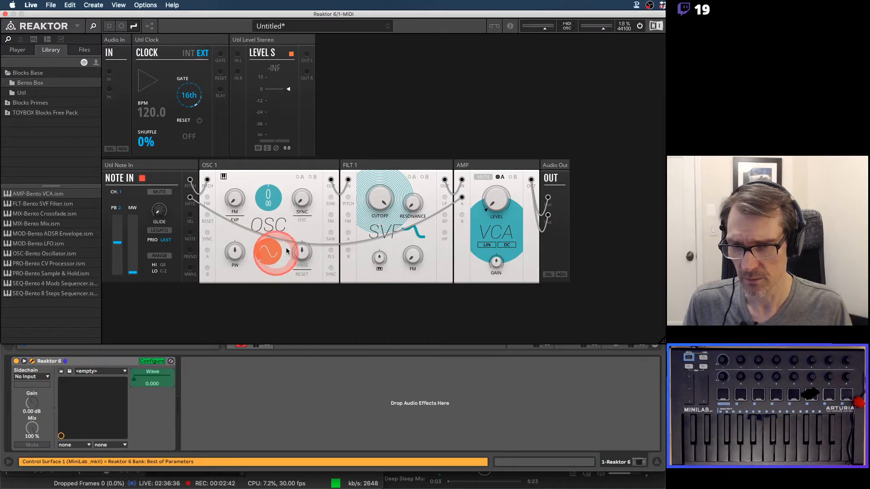
left_click(376, 206)
left_click(382, 198)
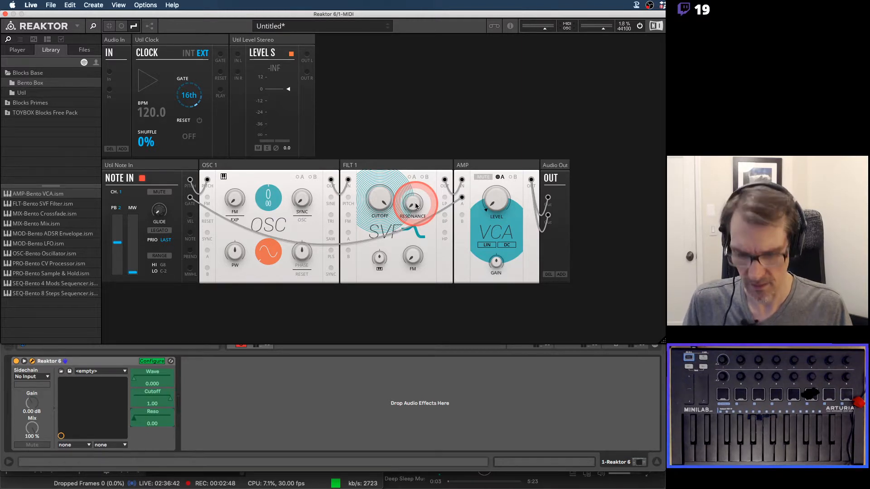
Leave configure mode and MIDI-map Wave to 1/112, Cutoff to 1/74 and Reso to 1/71 using the controller knobs.
key("super+m")
left_click(302, 284)
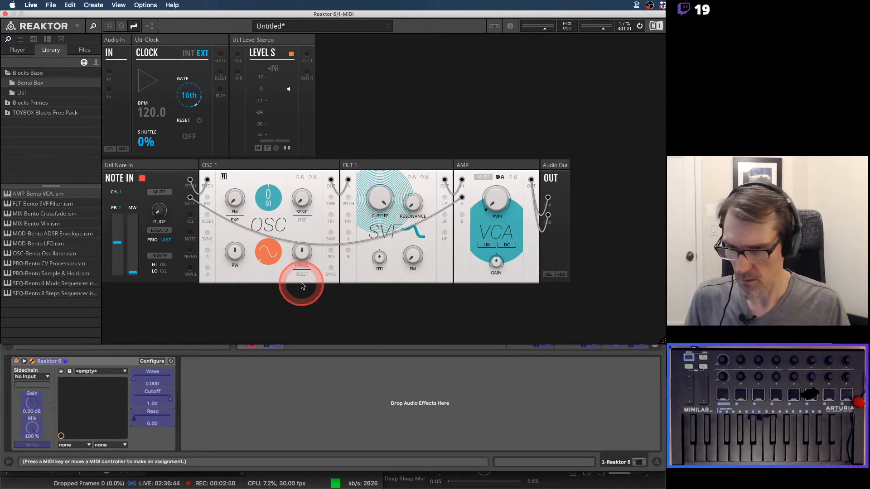
left_click(154, 362)
left_click(129, 361)
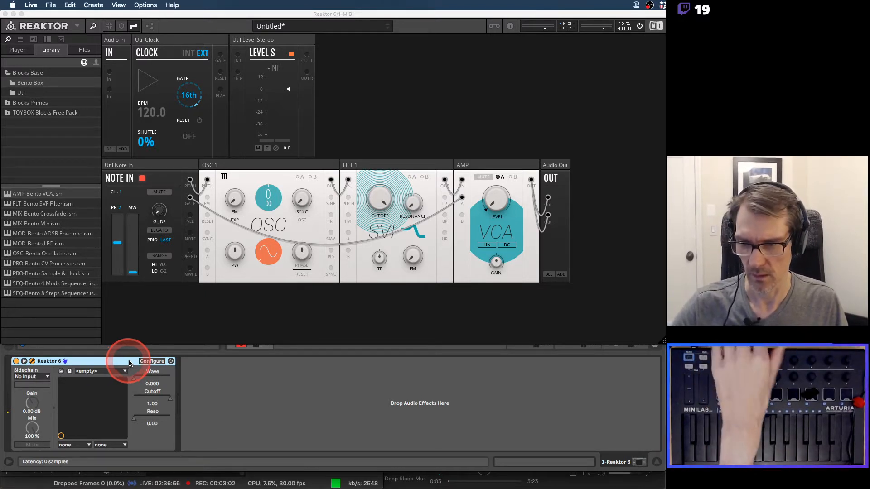
key("super+m")
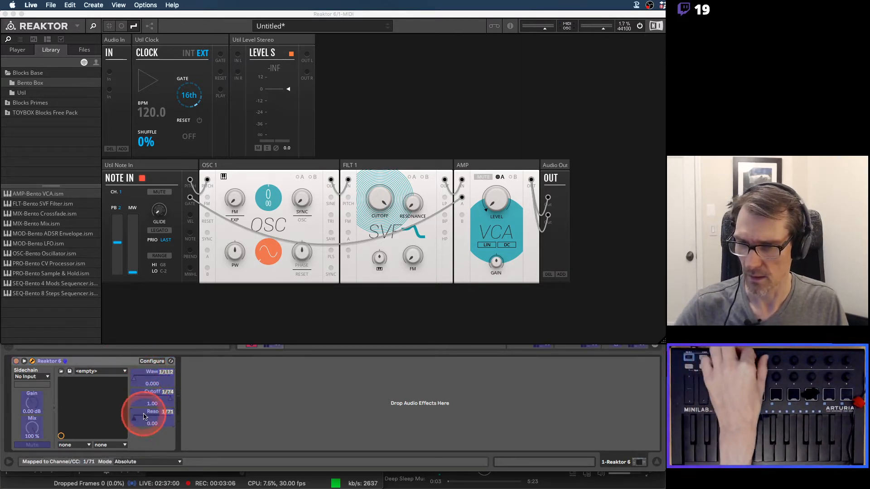
left_click(144, 390)
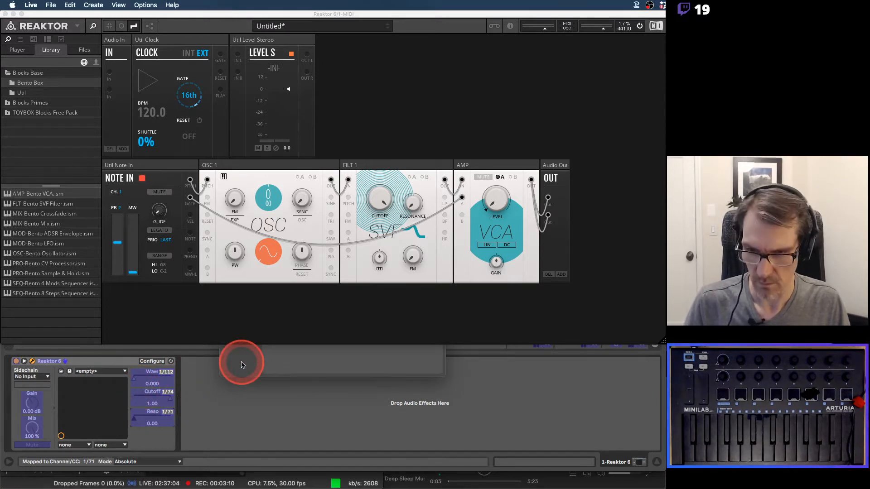
left_click(138, 391)
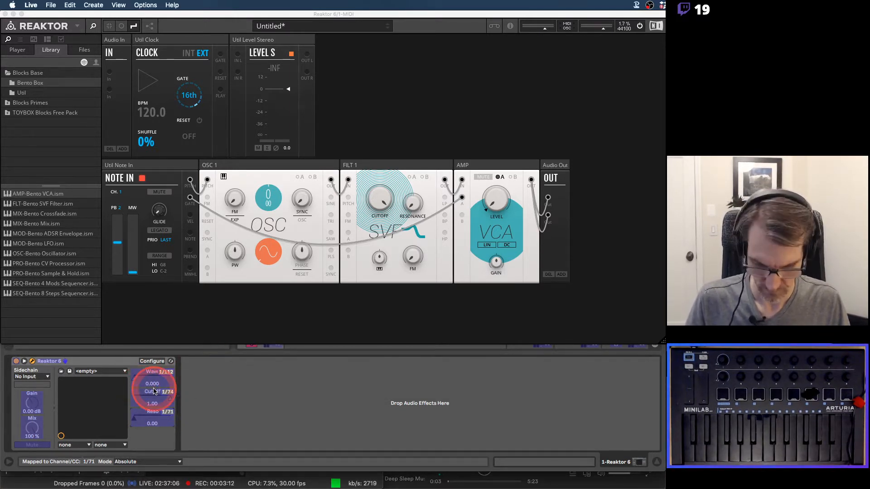
key("super+m")
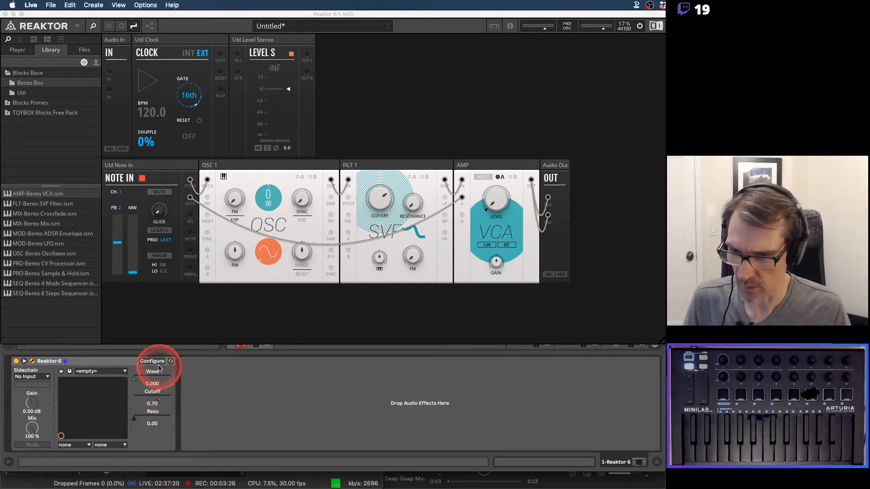
Finish MIDI-mapping the exposed Wave, Cutoff and Reso parameters to controller knobs and leave mapping mode.
key("super+m")
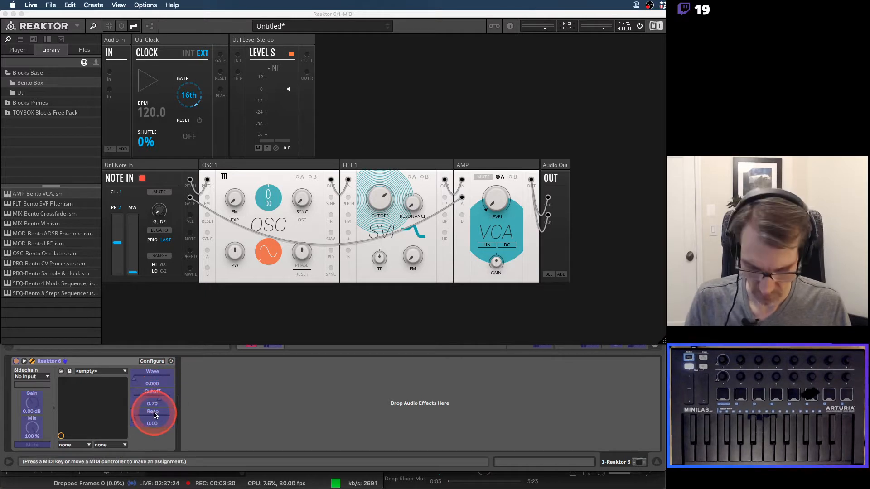
key("super+m")
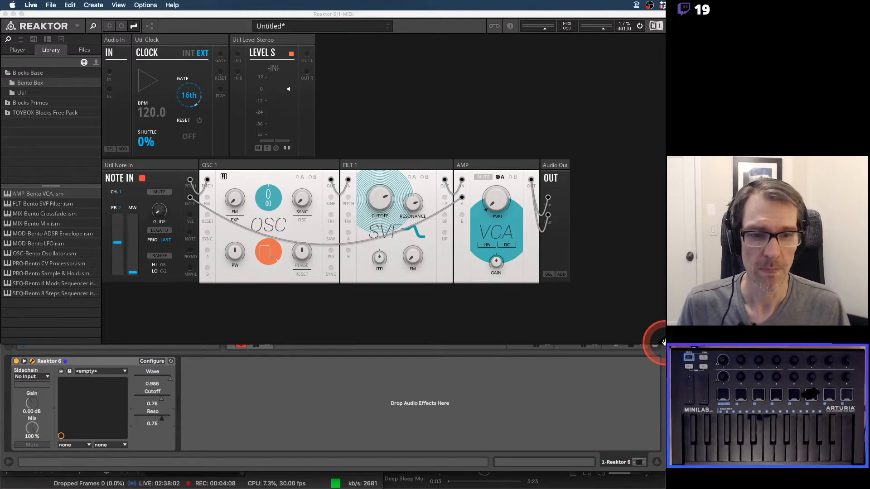
left_click(664, 342)
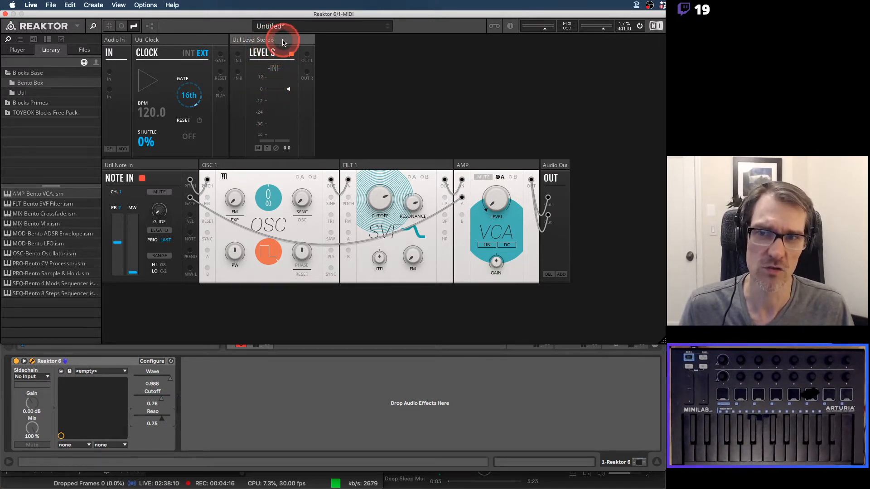
Place the Level Stereo block between AMP and Audio Out, wiring AMP Out to both its inputs and its outputs to both Audio Out inputs.
left_click_drag(283, 42, 567, 161)
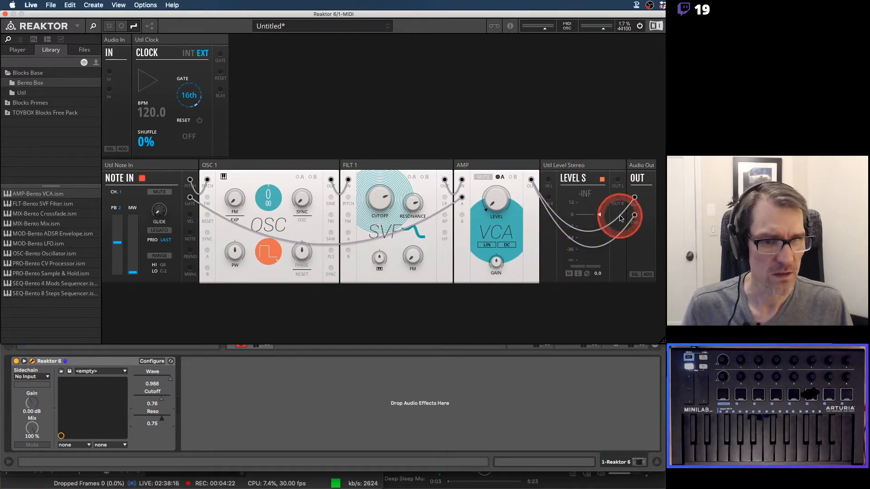
left_click_drag(635, 198, 643, 215)
left_click_drag(532, 180, 550, 199)
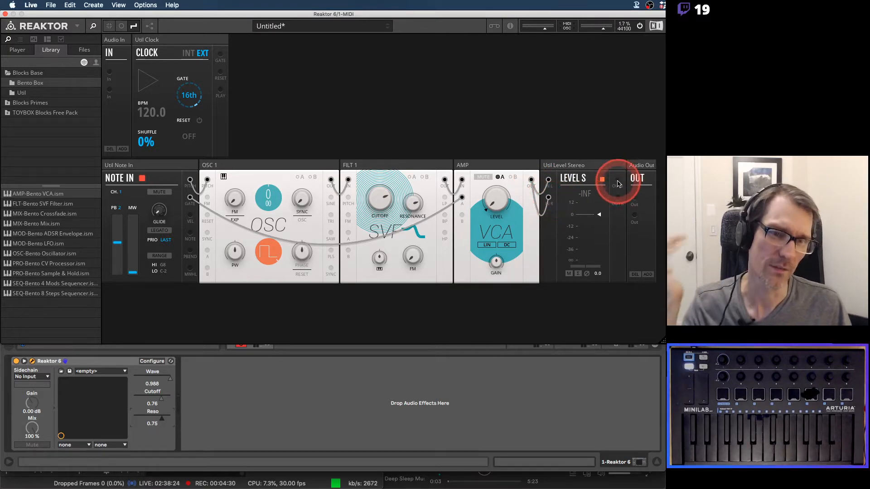
left_click_drag(618, 180, 635, 216)
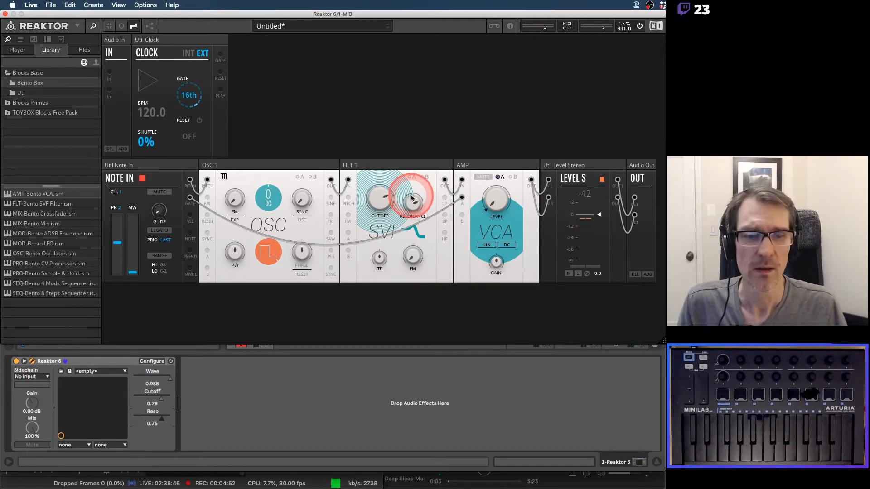
Add a Util Scope block beside the Clock and wire AMP Out to its In as well as to both Level Stereo inputs.
left_click(16, 93)
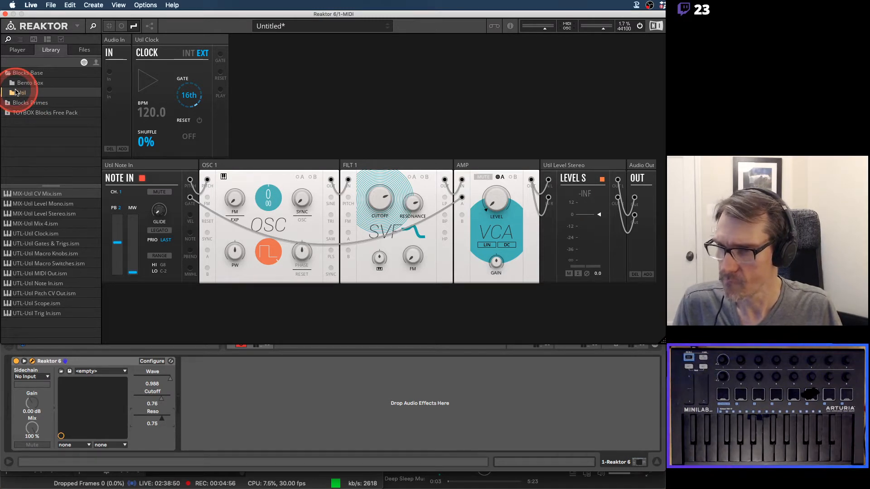
left_click_drag(35, 304, 388, 104)
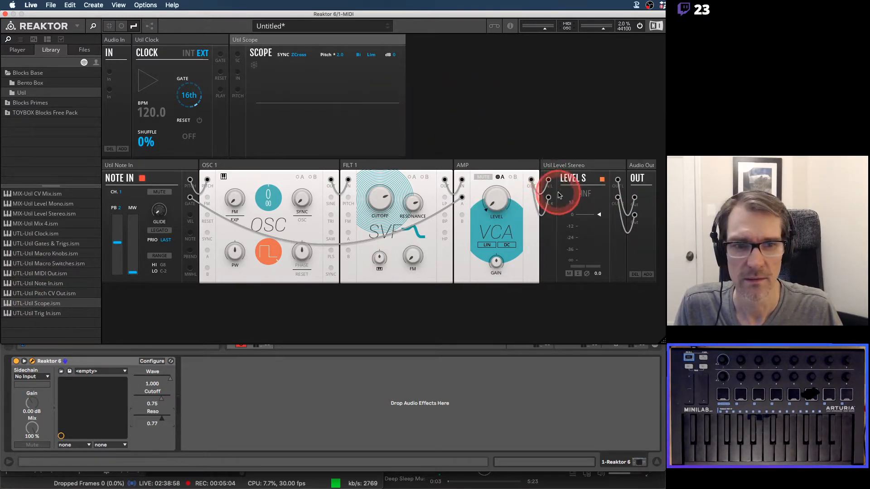
left_click_drag(548, 181, 553, 148)
left_click_drag(550, 198, 239, 75)
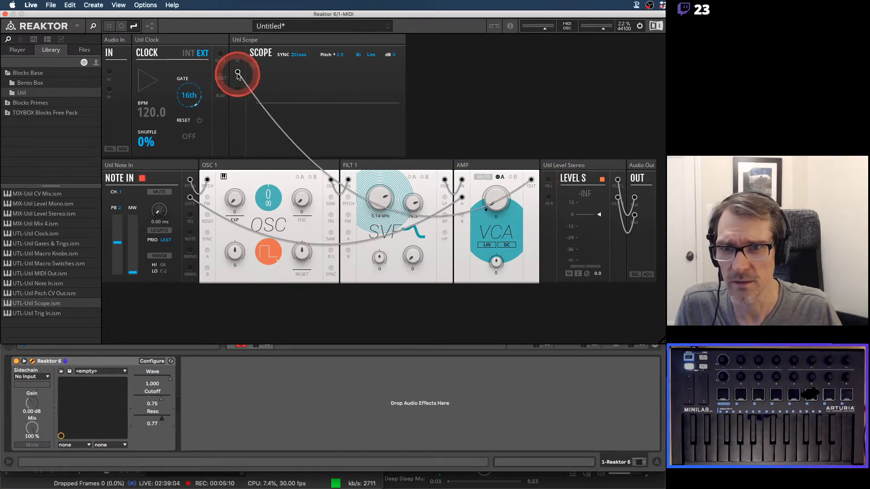
left_click_drag(532, 181, 548, 199)
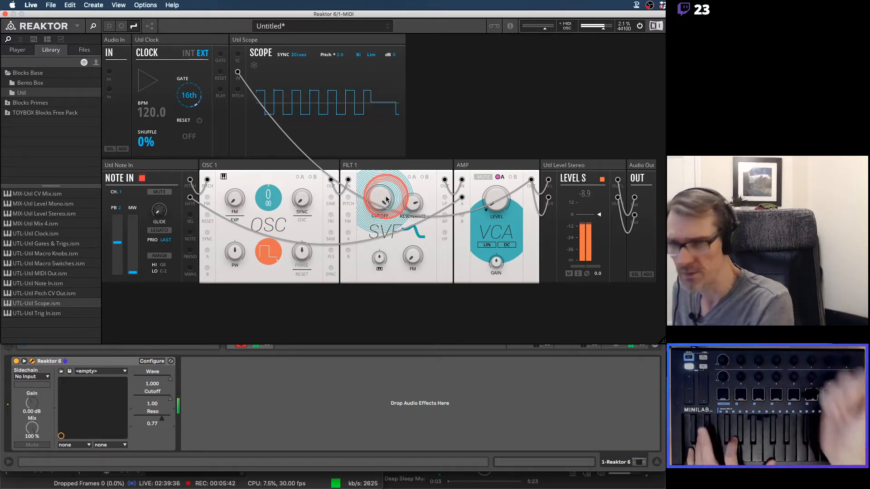
Expose the oscillator's PW knob as a configured device parameter, place P.Width directly after Wave, and leave configure mode.
left_click(302, 252)
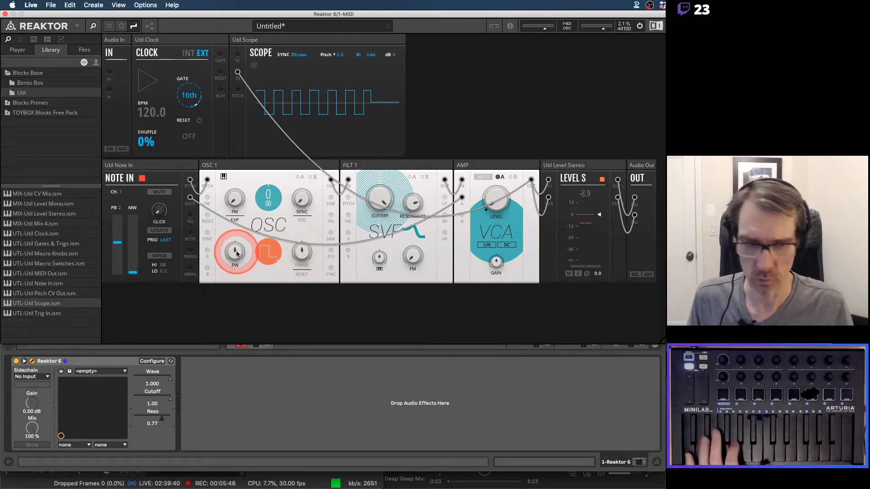
left_click(151, 362)
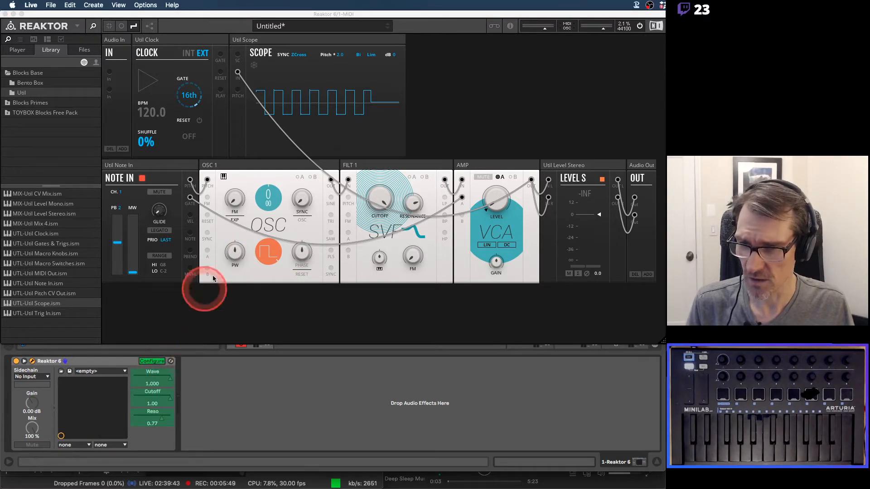
left_click(234, 253)
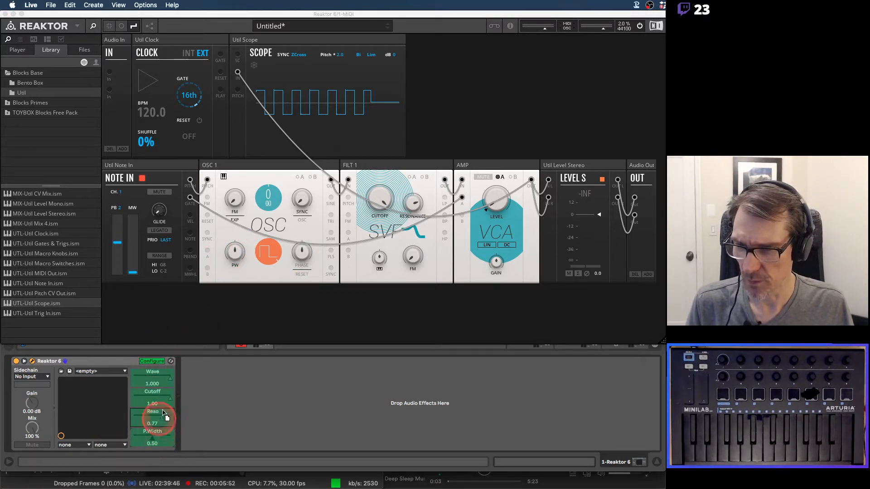
left_click_drag(164, 413, 164, 392)
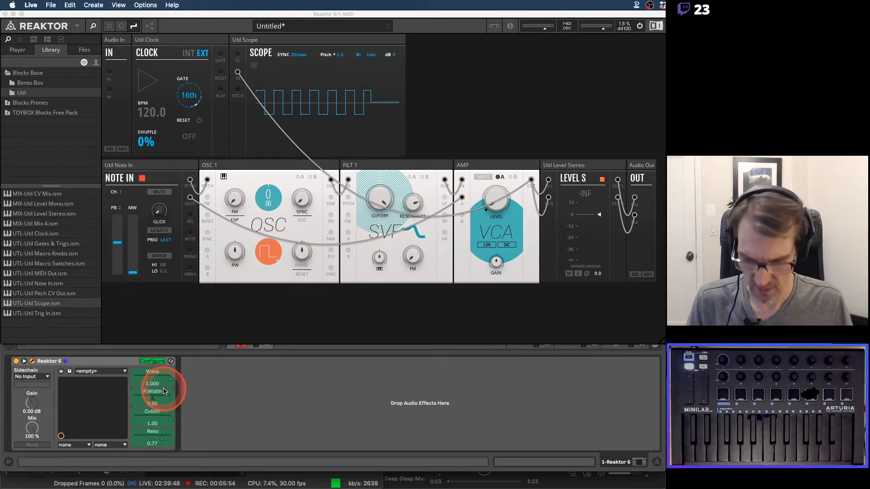
left_click(155, 361)
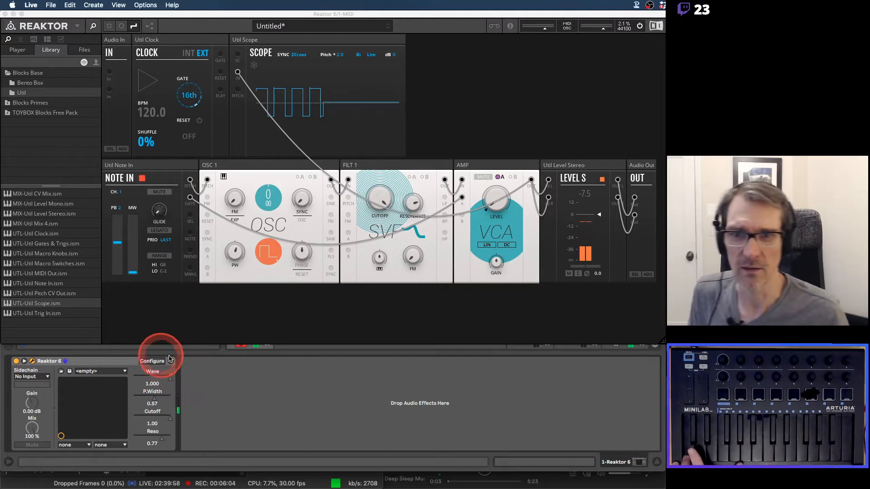
Set the Scope's Pitch multiplier to 0.5.
left_click(341, 55)
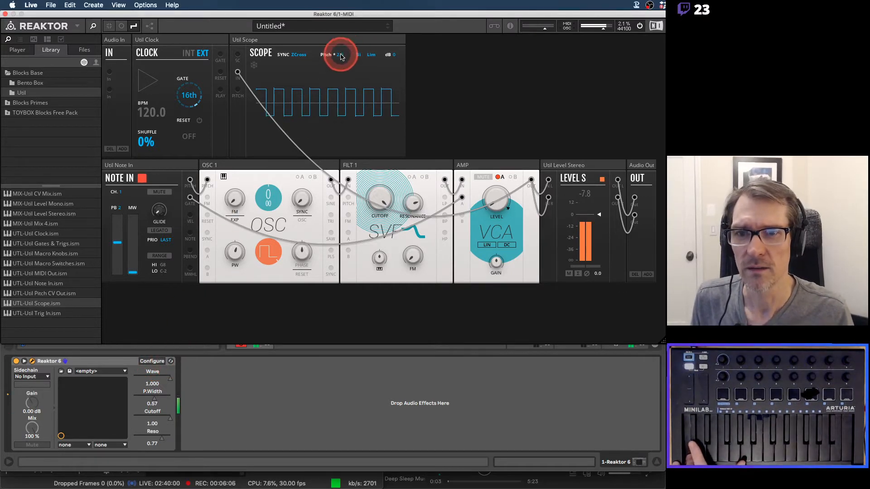
mouse_move(341, 54)
left_mouse_down()
mouse_move(339, 104)
mouse_move(337, 75)
mouse_move(349, 81)
mouse_move(336, 62)
left_mouse_up()
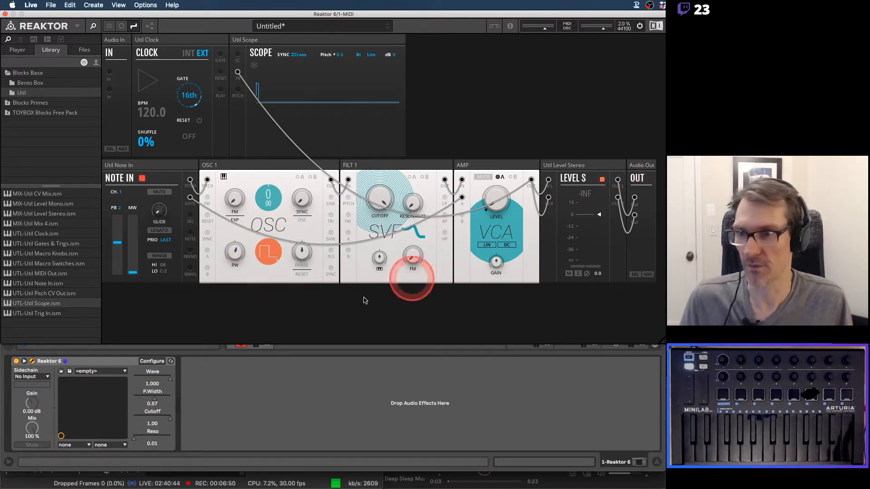
Add a Bento Box ADSR Envelope block below Note In and name it AMP ENV.
left_click(40, 83)
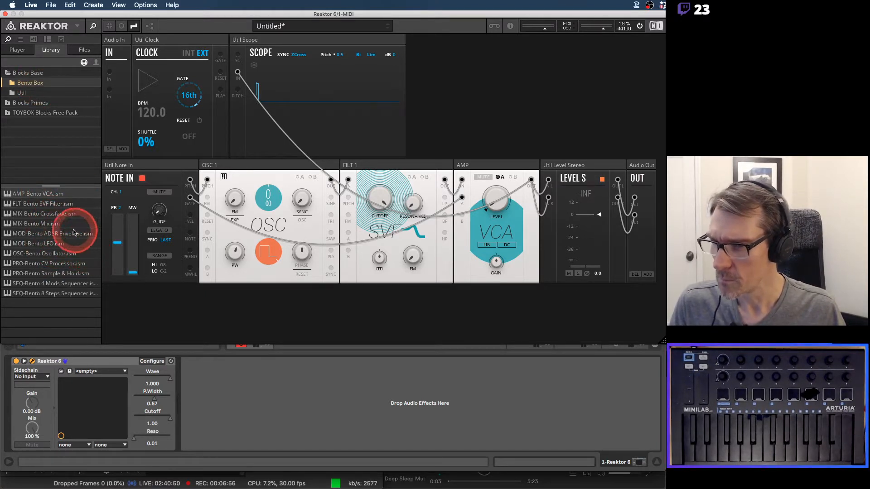
left_click_drag(59, 233, 165, 308)
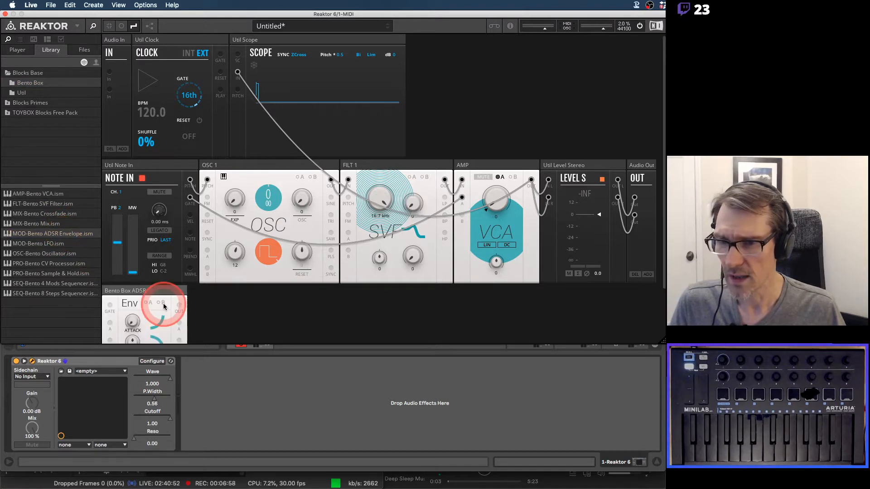
scroll(265, 277, "down", 3)
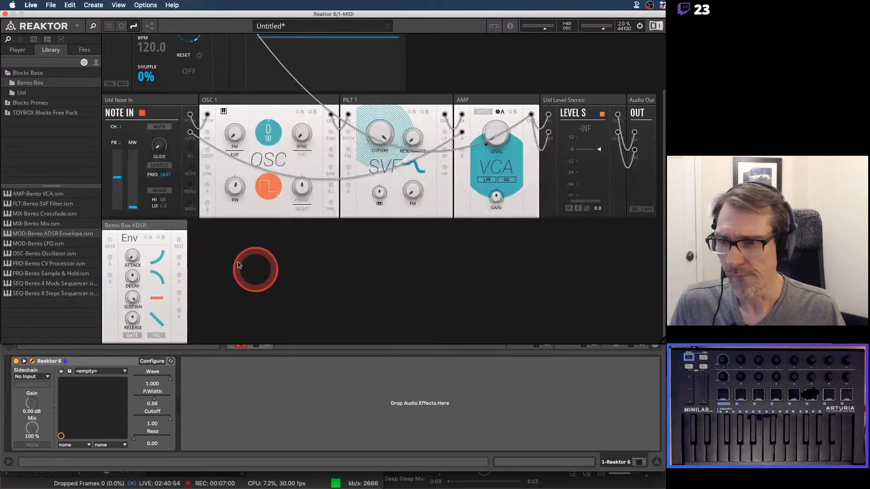
double_click(138, 226)
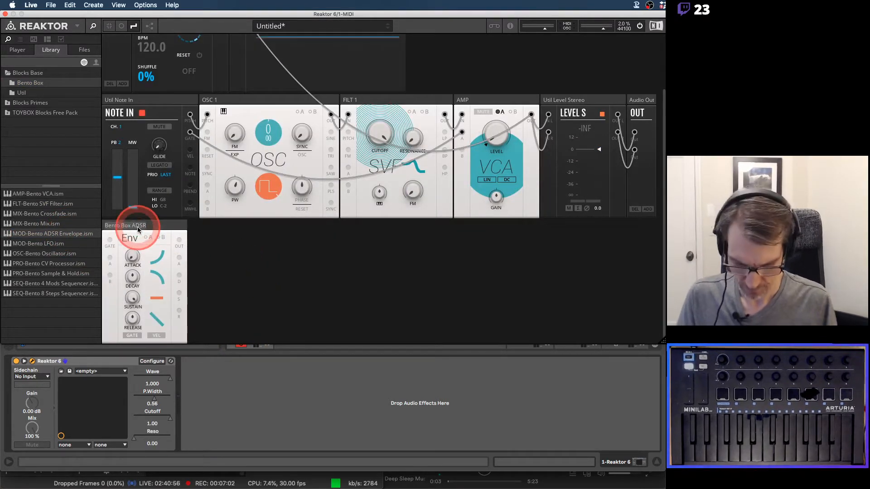
type("AMP ENV")
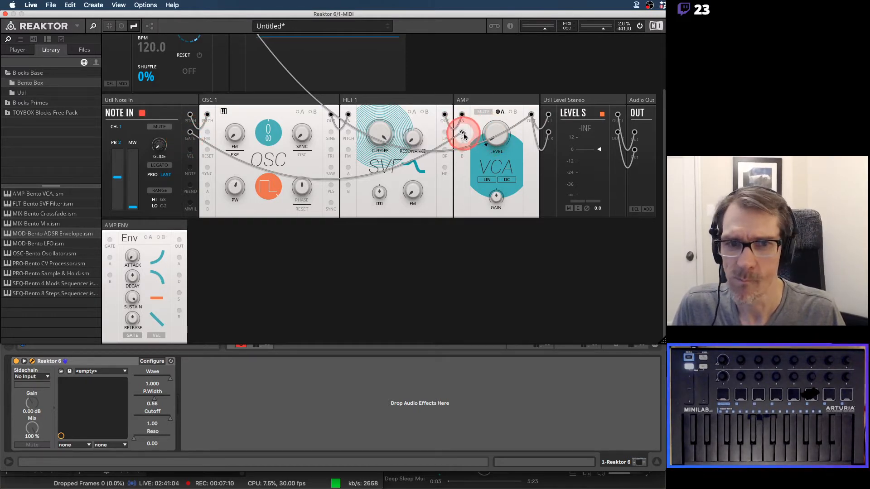
Replace the direct gate connection to AMP's A input by wiring Note In Gate to AMP ENV Gate and AMP ENV Out to AMP A.
left_click_drag(461, 133, 467, 143)
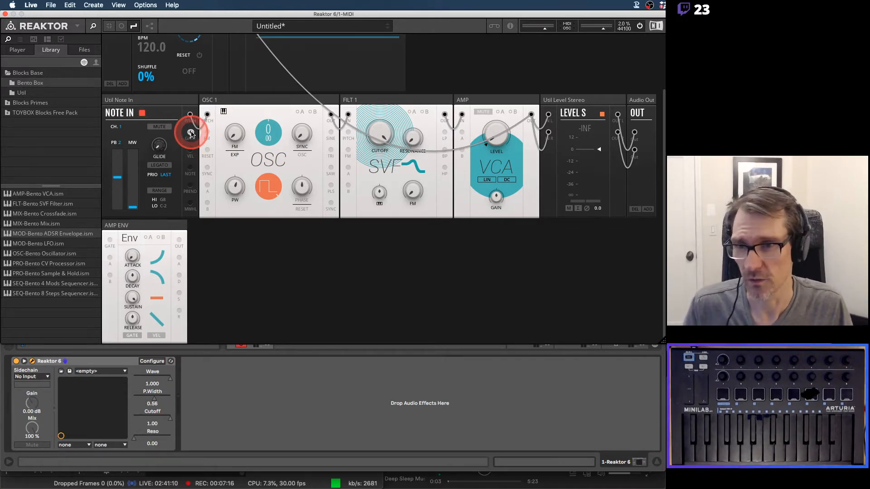
left_click_drag(191, 134, 107, 245)
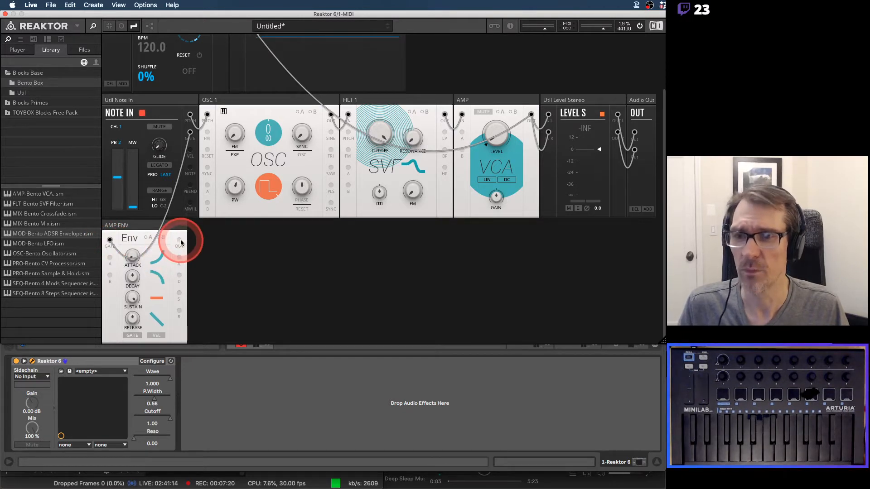
left_click_drag(181, 242, 464, 132)
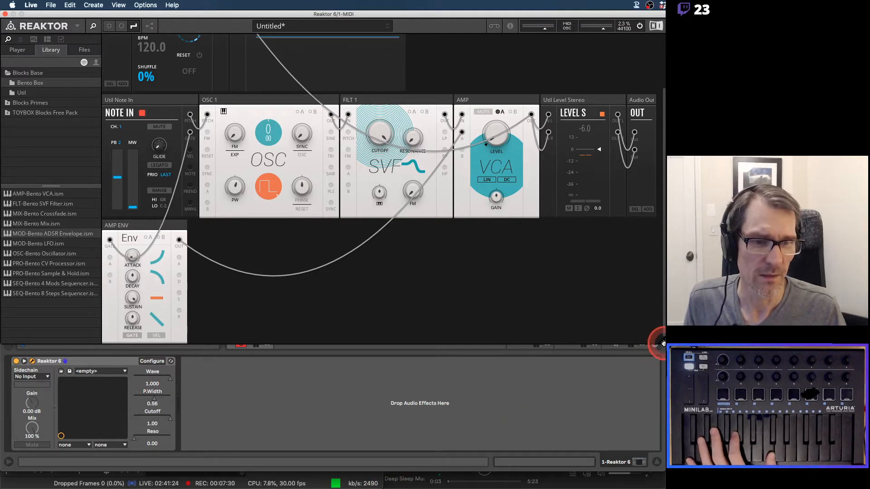
Enlarge the Reaktor window, add a second ADSR Envelope block in front of AMP ENV, and name it FILT ENV.
left_click_drag(663, 343, 663, 484)
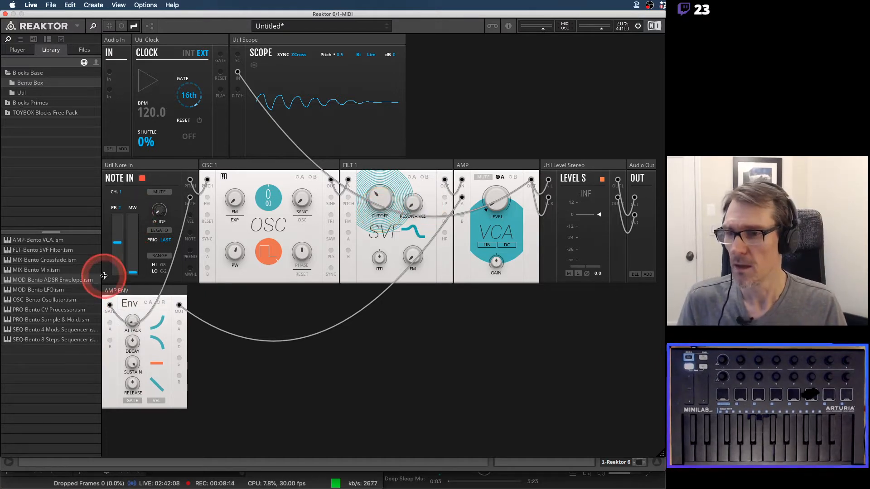
left_click_drag(55, 279, 106, 309)
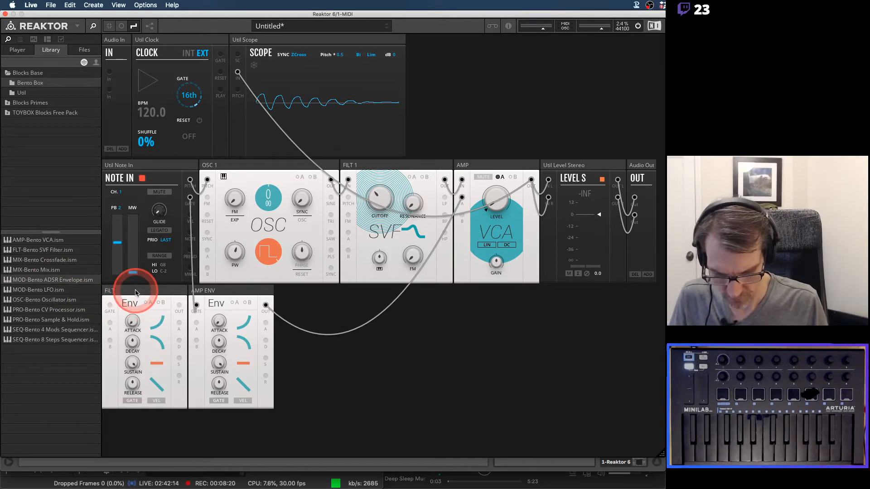
key("Return")
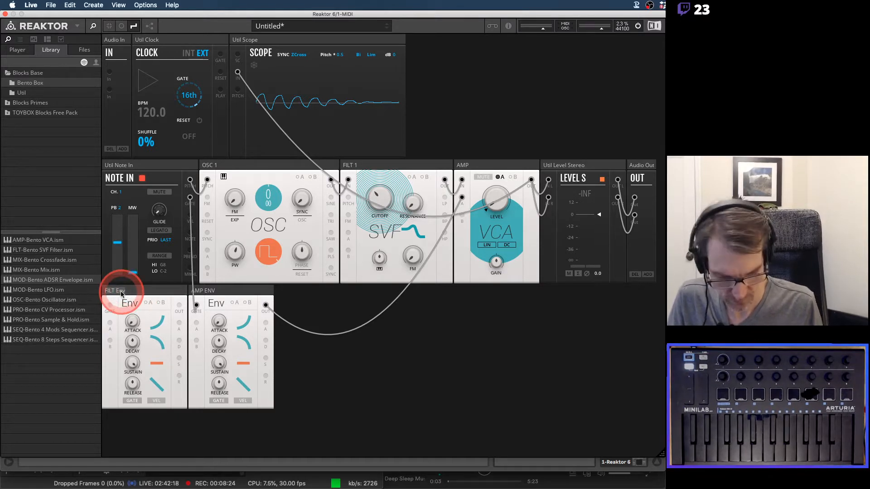
type("NV")
key("Return")
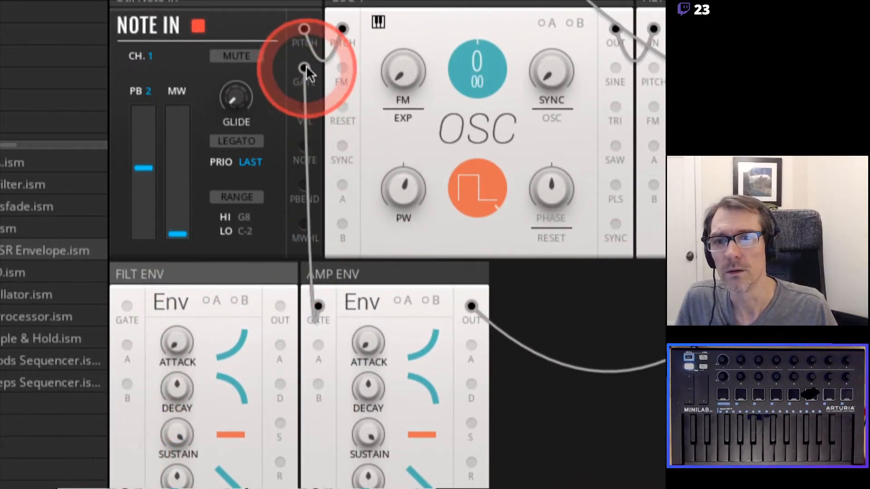
Wire Note In Gate to FILT ENV Gate and FILT ENV Out to FILT 1's A modulation input.
left_click_drag(304, 69, 127, 307)
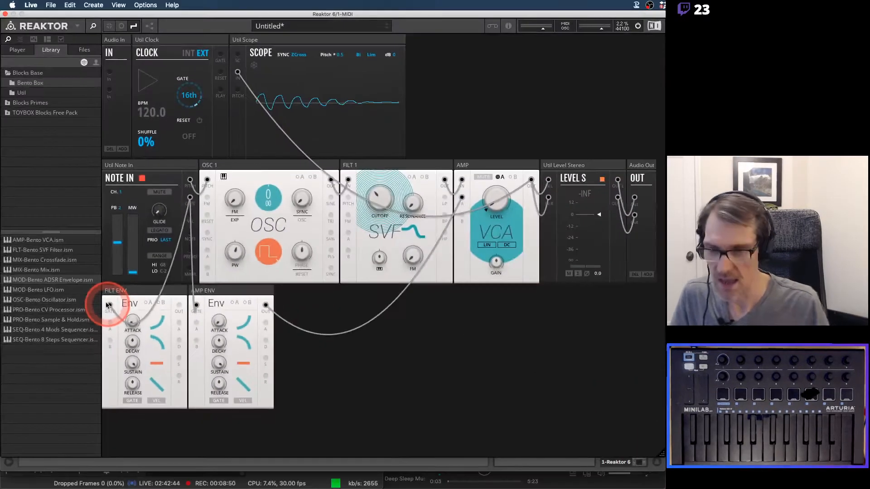
left_click_drag(106, 309, 350, 235)
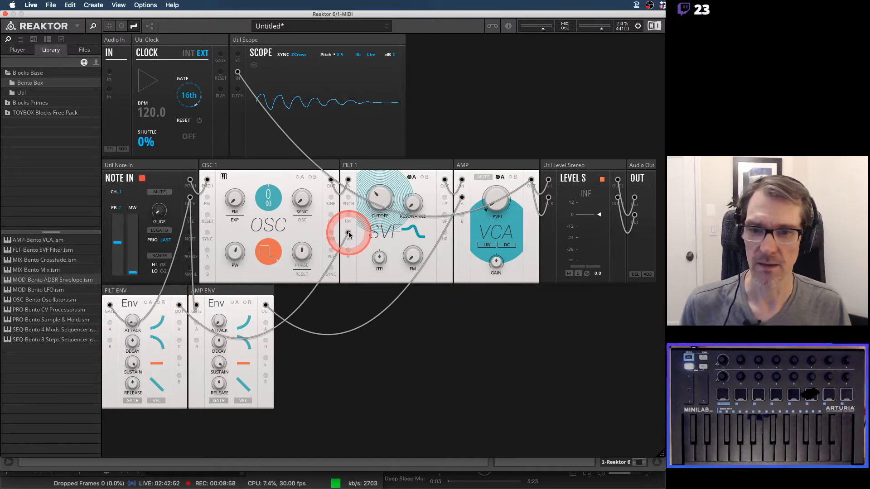
double_click(349, 234)
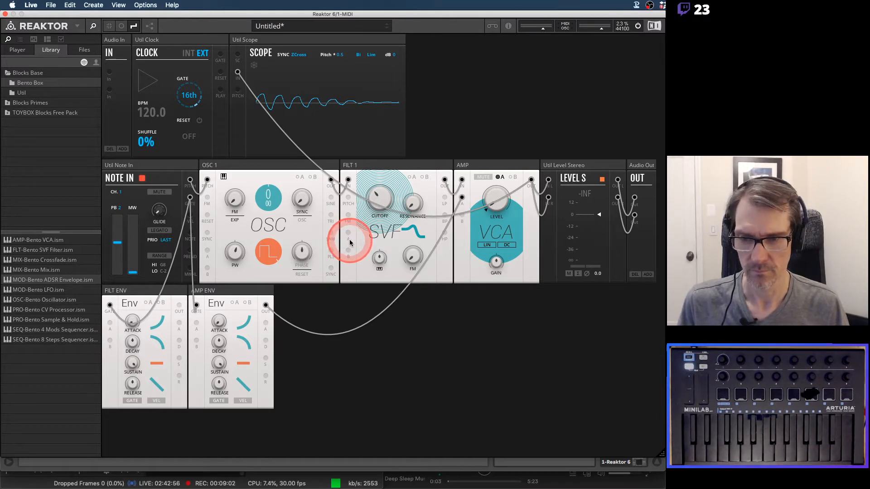
left_click_drag(183, 307, 350, 235)
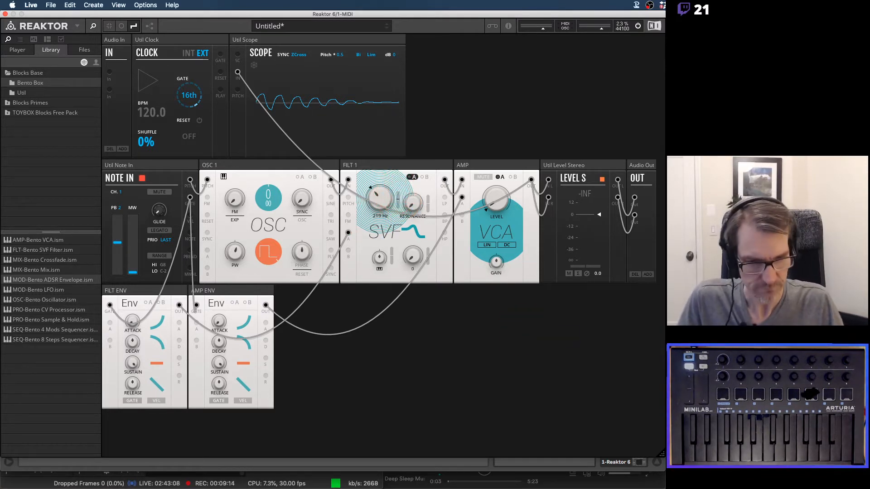
Shrink the Reaktor window and try to expose FILT 1's cutoff modulation A amount as a configured device parameter.
left_click_drag(662, 454, 657, 341)
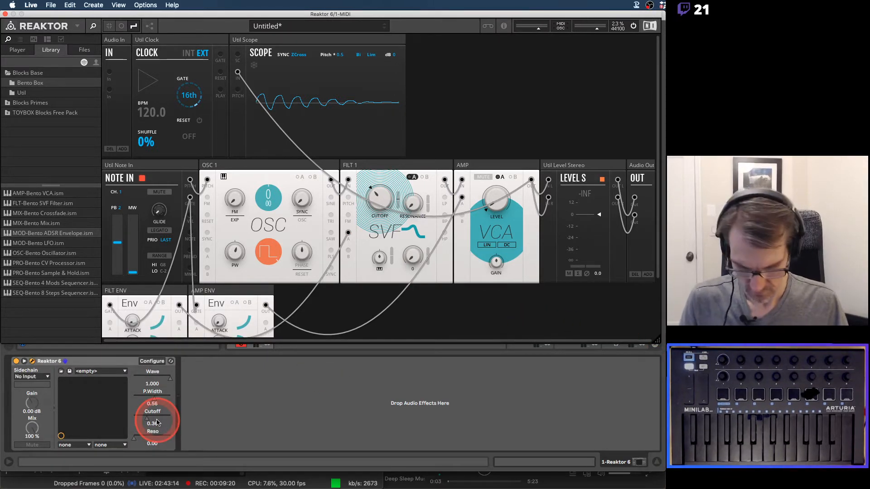
left_click(152, 361)
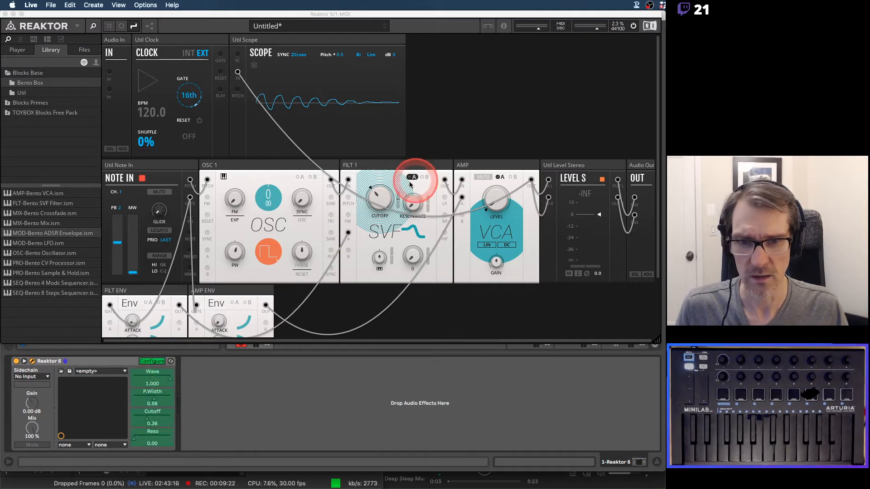
left_click(399, 201)
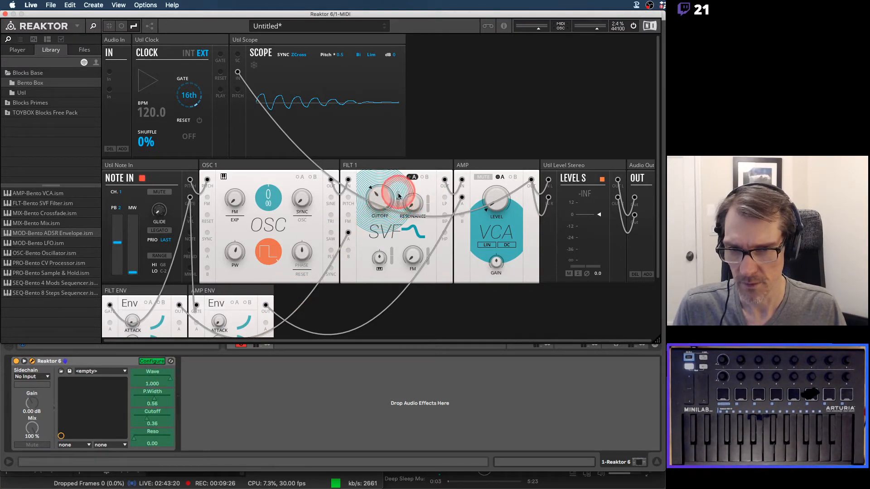
left_click_drag(380, 194, 394, 198)
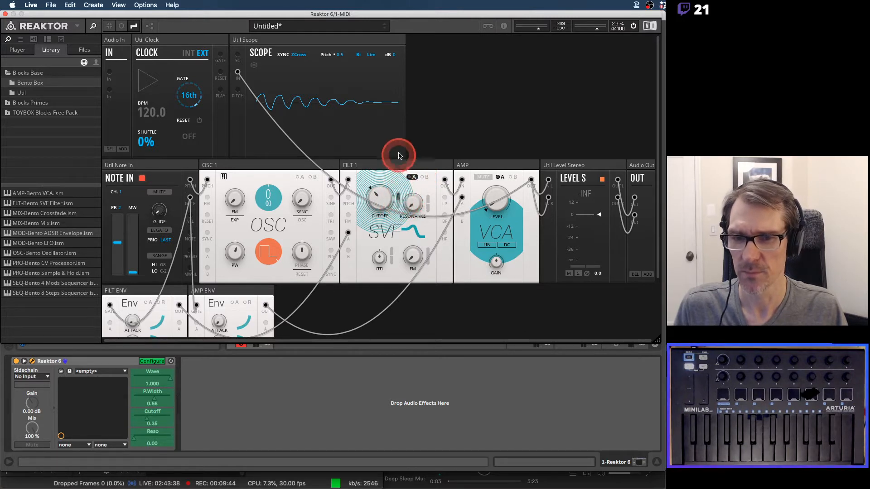
Start MIDI & OSC Learn for FILT 1's cutoff modulation A amount and assign CC 31 to it.
right_click(400, 200)
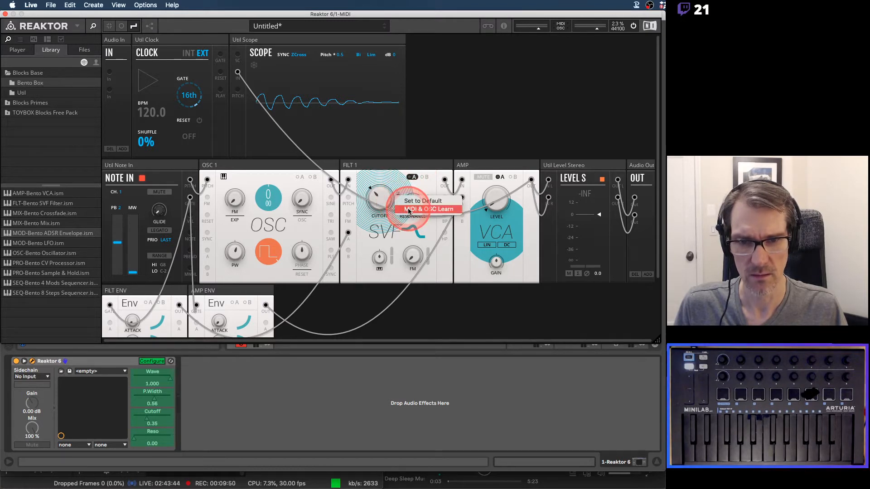
left_click(410, 211)
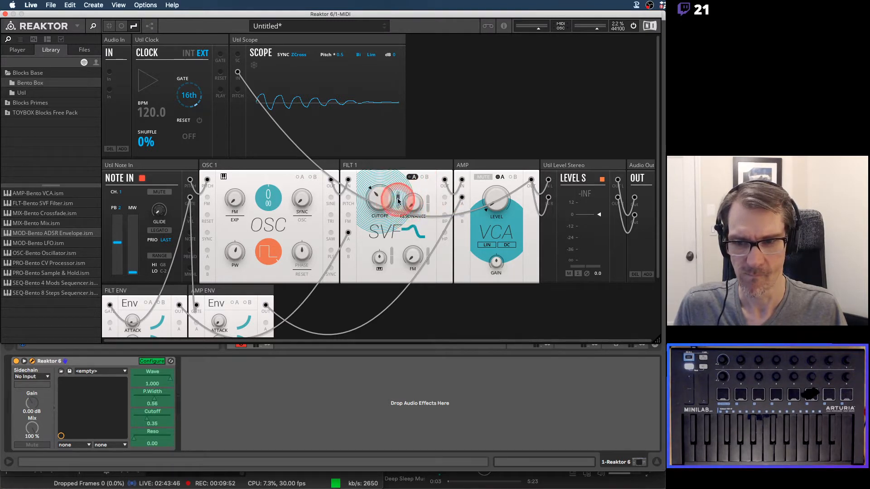
left_click(62, 41)
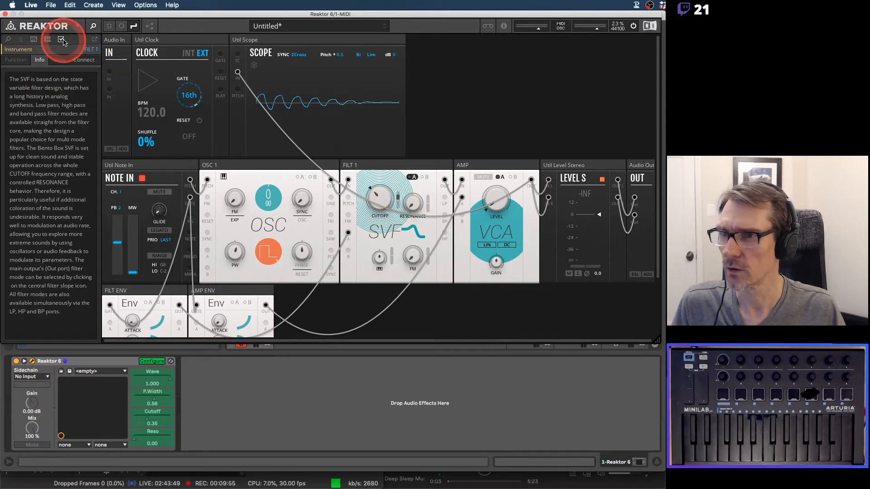
left_click(34, 40)
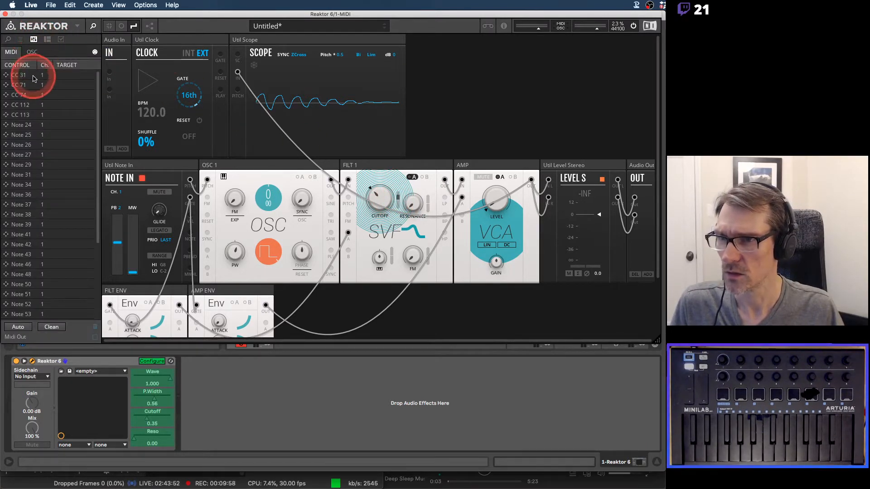
scroll(49, 86, "down", 4)
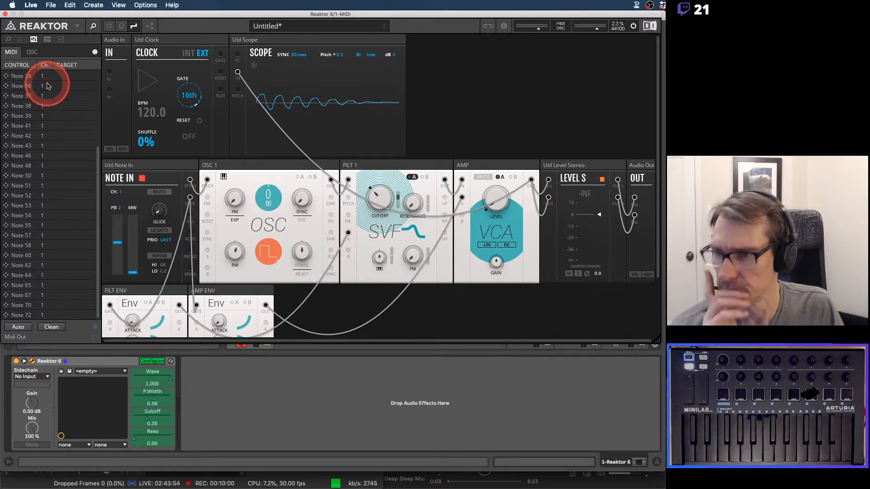
scroll(48, 86, "up", 4)
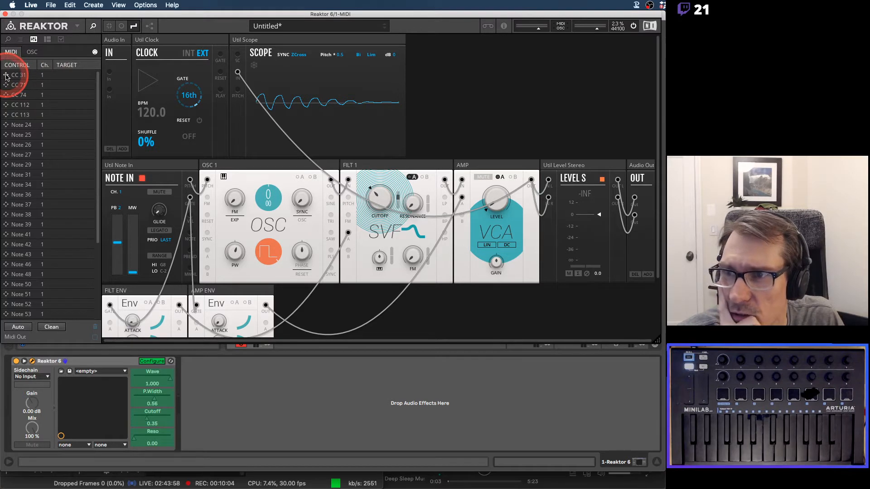
left_click_drag(6, 77, 399, 200)
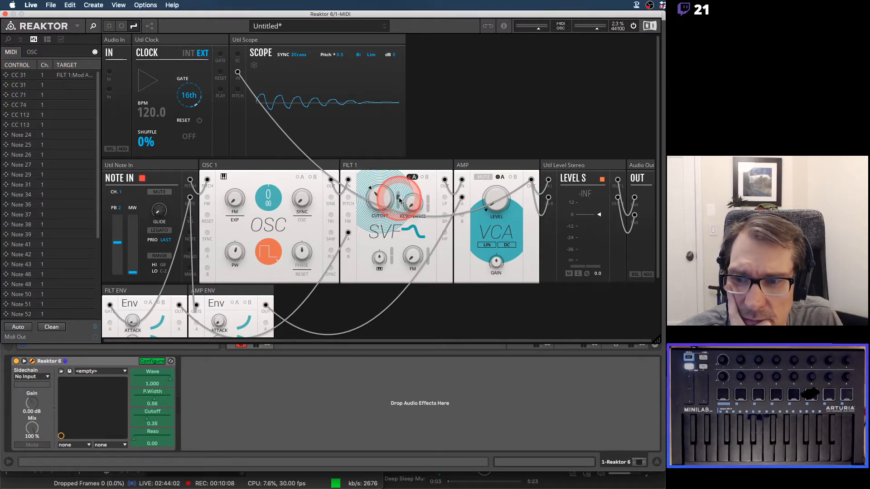
left_click(75, 78)
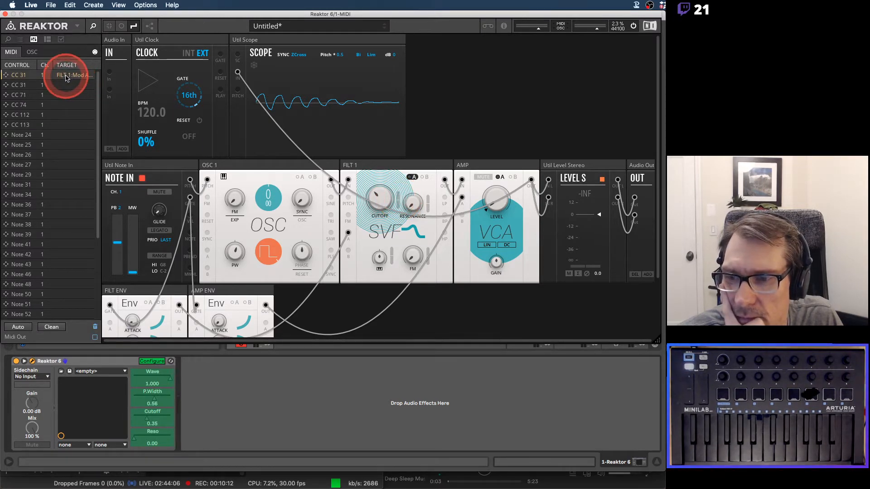
Restart Configure mode and try again to add FILT 1's cutoff modulation A amount to the device parameters.
left_click(156, 362)
left_click(156, 362)
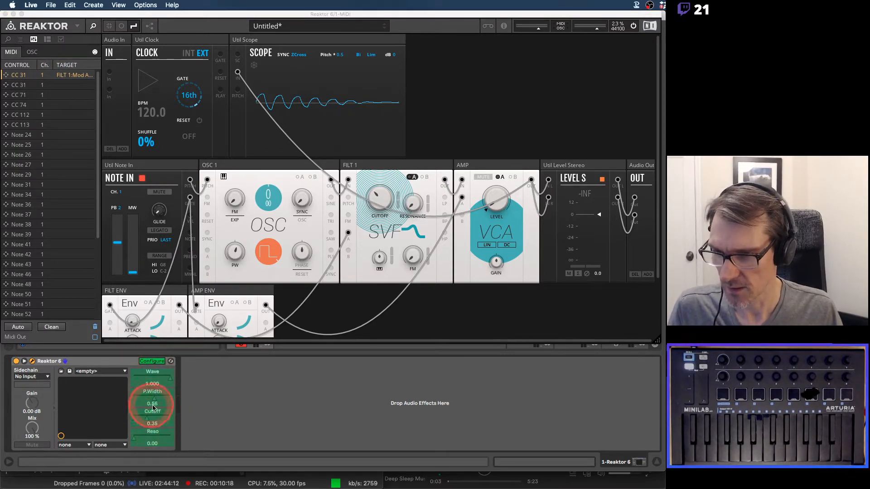
left_click(395, 193)
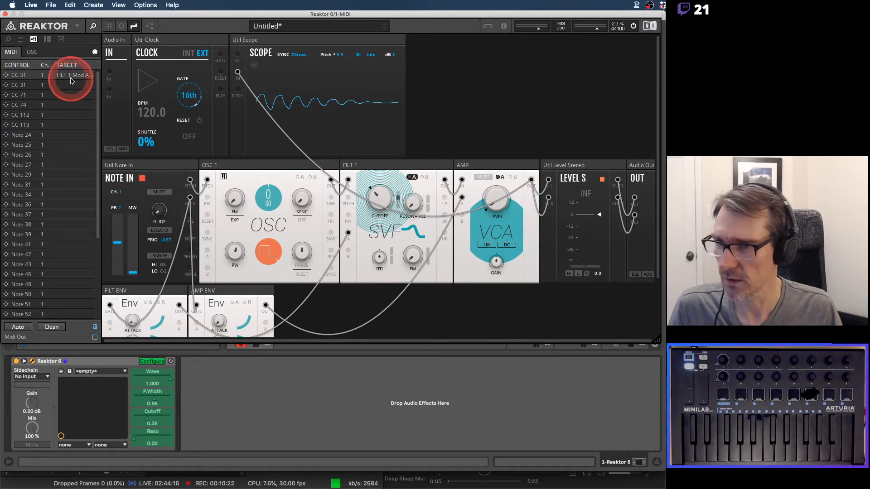
Inspect the CC 31 assignment in Reaktor's MIDI connection list, hide its duplicate unassigned entry, and return to the block library.
left_click(17, 77)
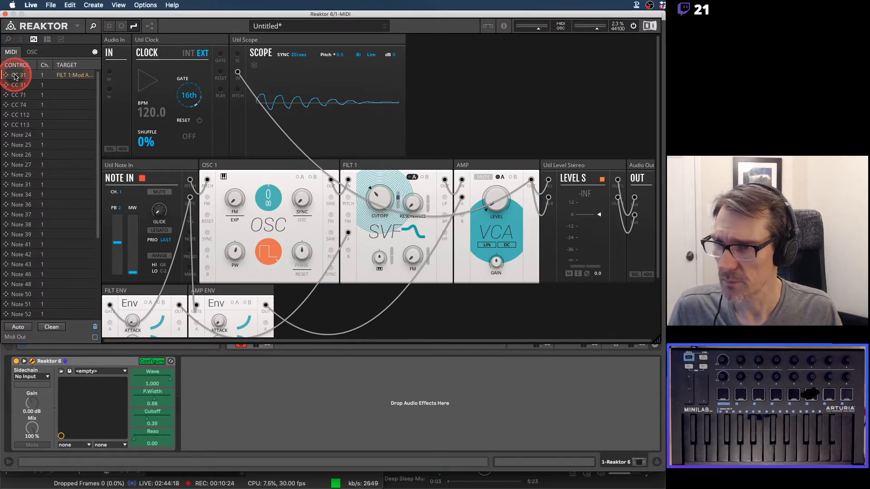
left_click(32, 52)
left_click(11, 52)
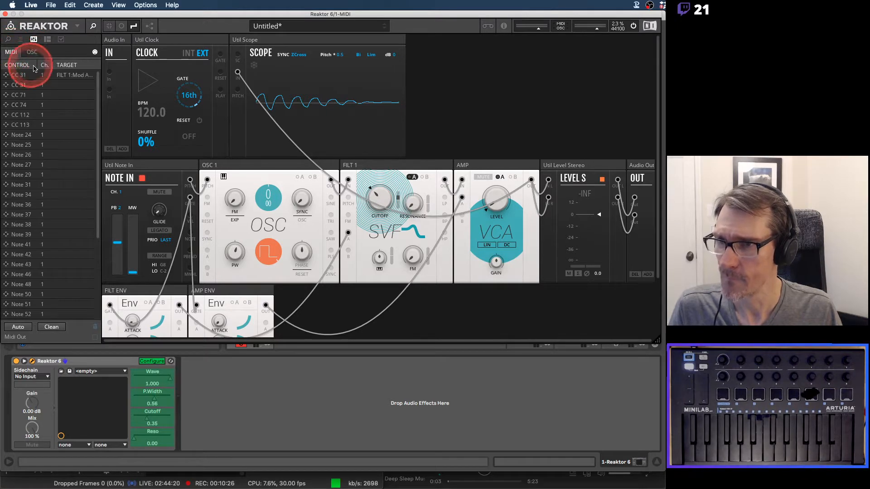
left_click(94, 52)
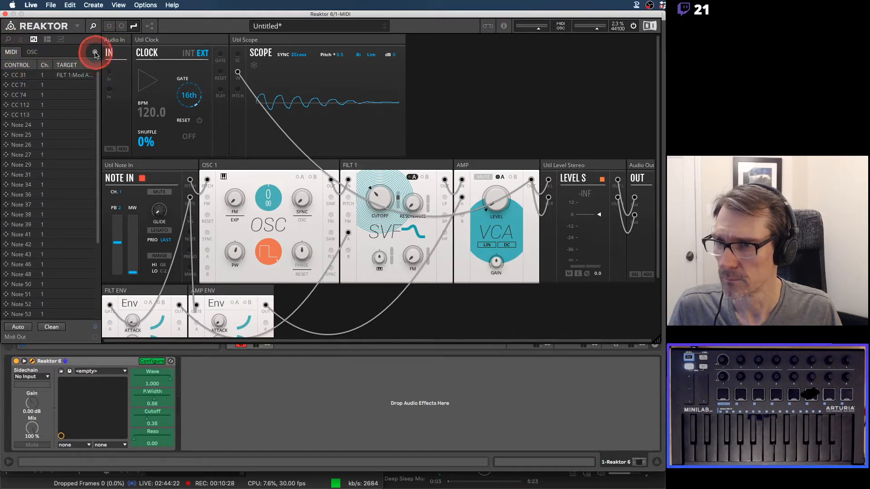
left_click(19, 75)
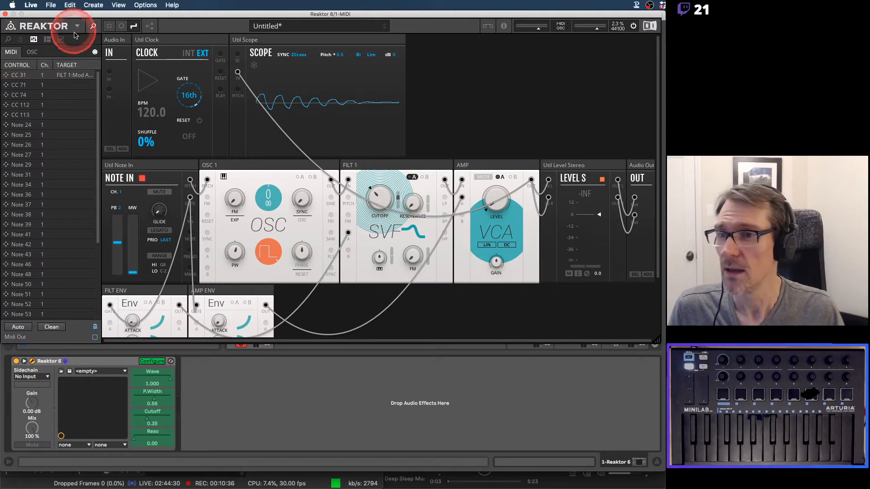
left_click(10, 39)
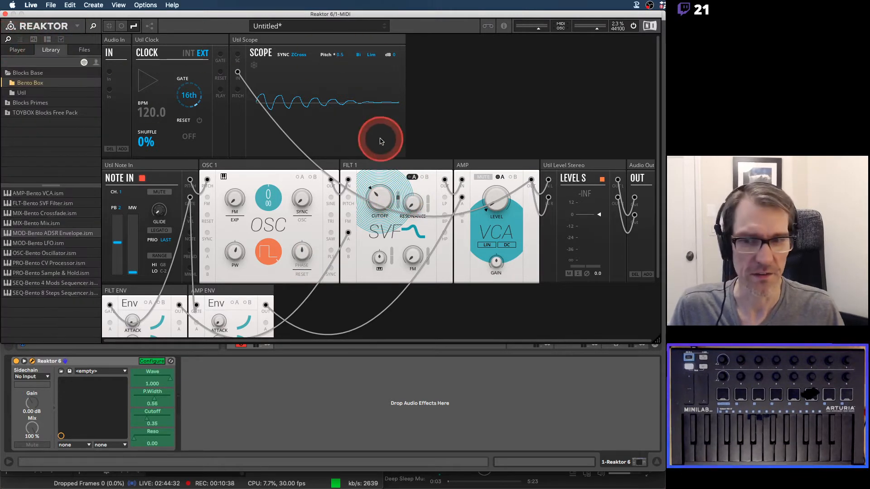
Leave Configure mode and try to MIDI-map FILT 1's cutoff modulation A amount in Live.
left_click(152, 361)
left_click(154, 361)
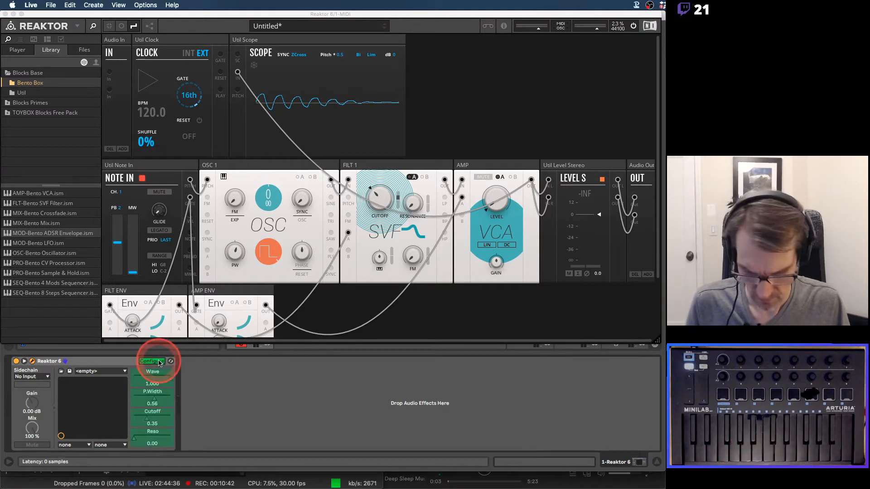
key("super+m")
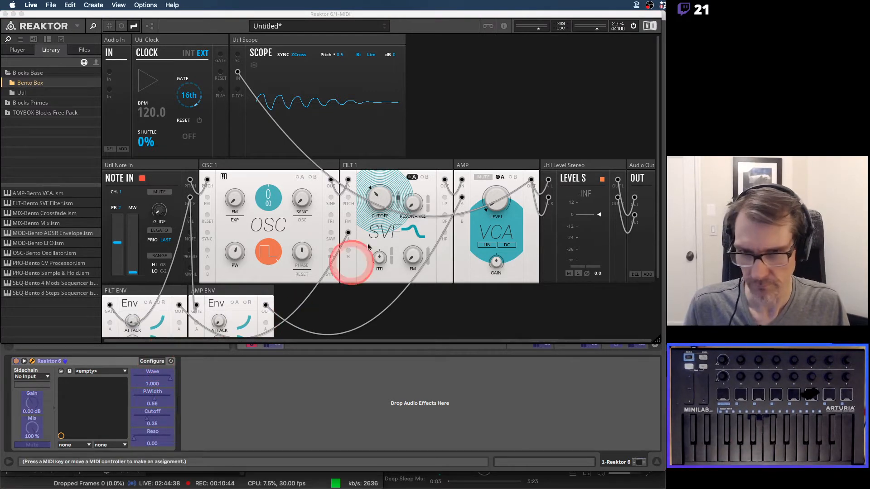
left_click(399, 205)
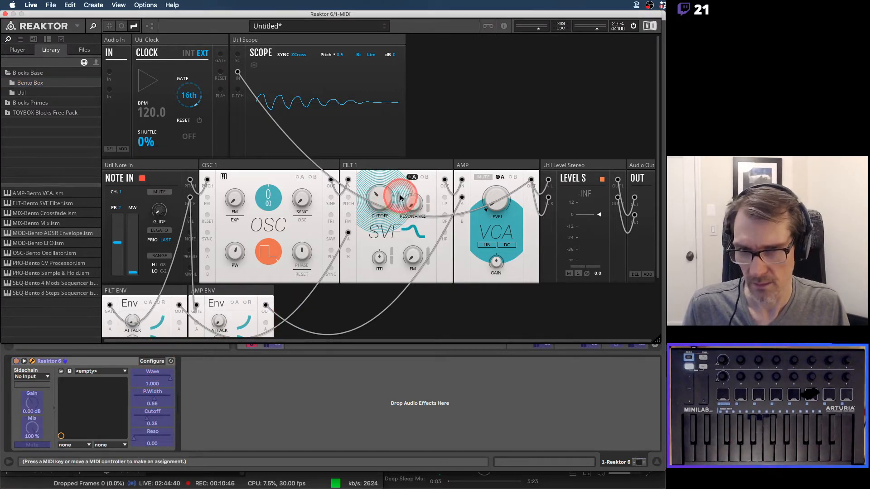
key("super+m")
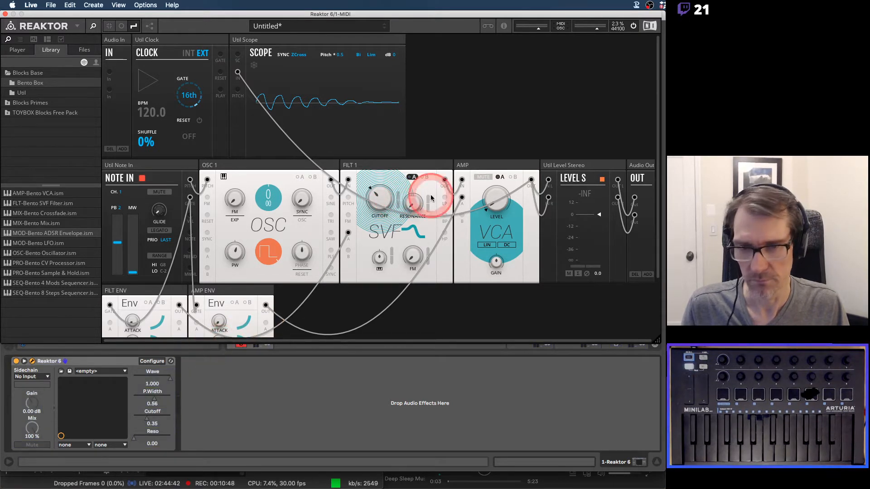
Vary FILT 1's cutoff modulation A amount while playing notes to test the filter envelope's effect.
left_click(399, 157)
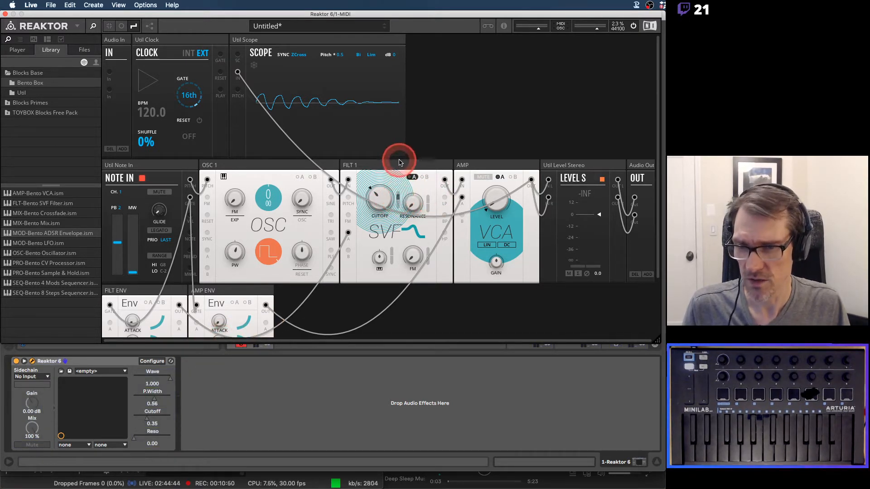
left_click(388, 178)
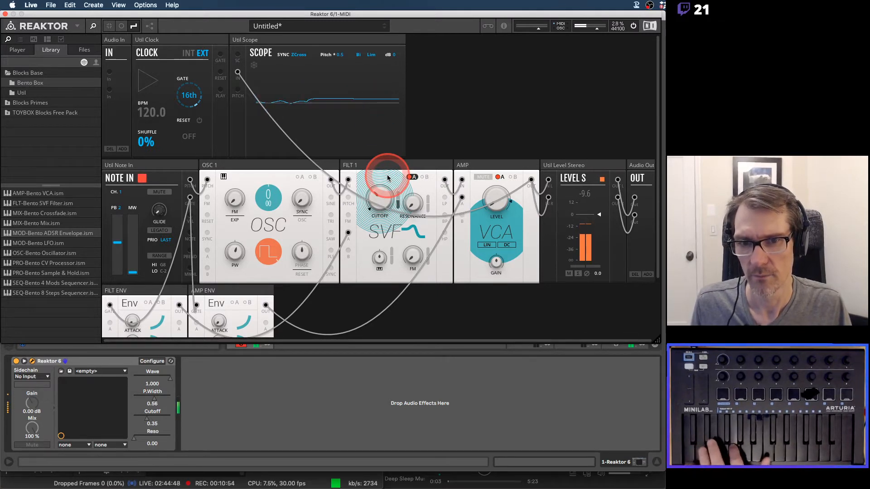
left_click(400, 194)
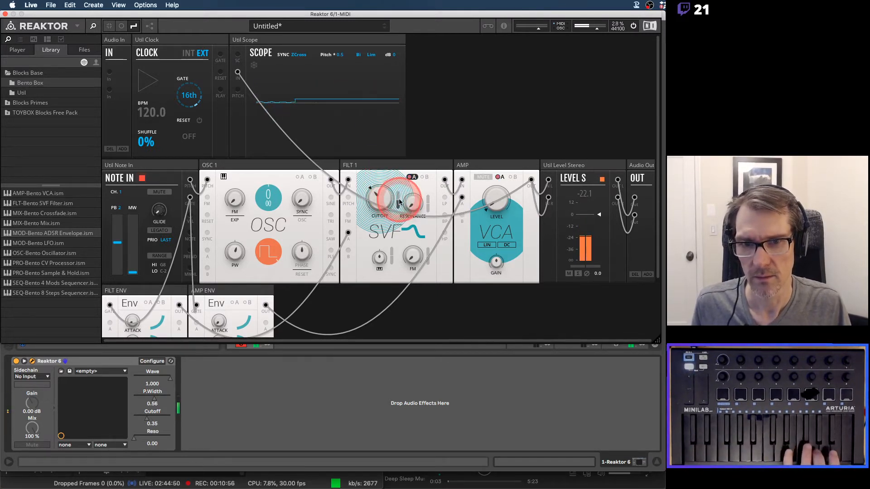
left_click(401, 151)
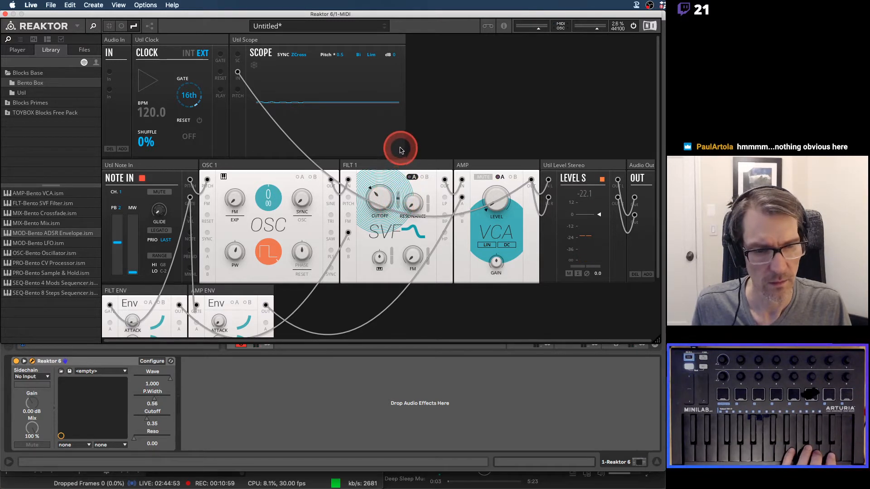
left_click(414, 177)
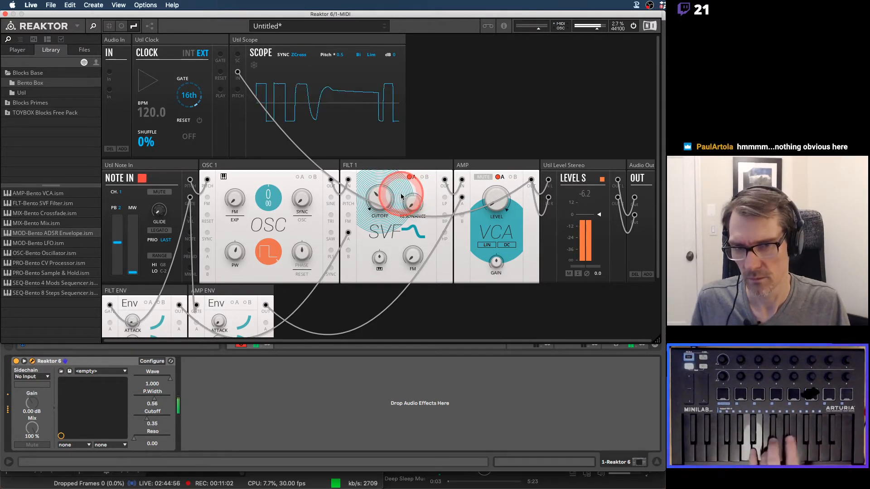
left_click(385, 200)
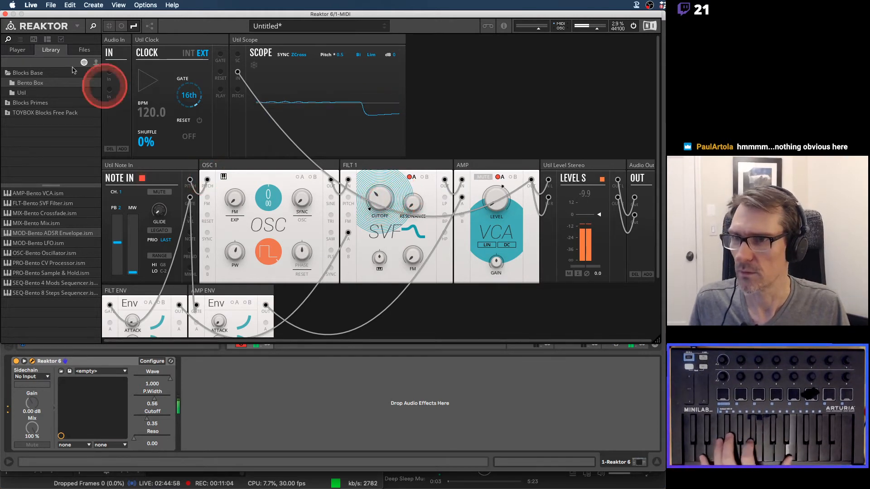
Delete the Note 48 assignment to FILT 1's modulation amount from Reaktor's MIDI connections.
left_click(47, 39)
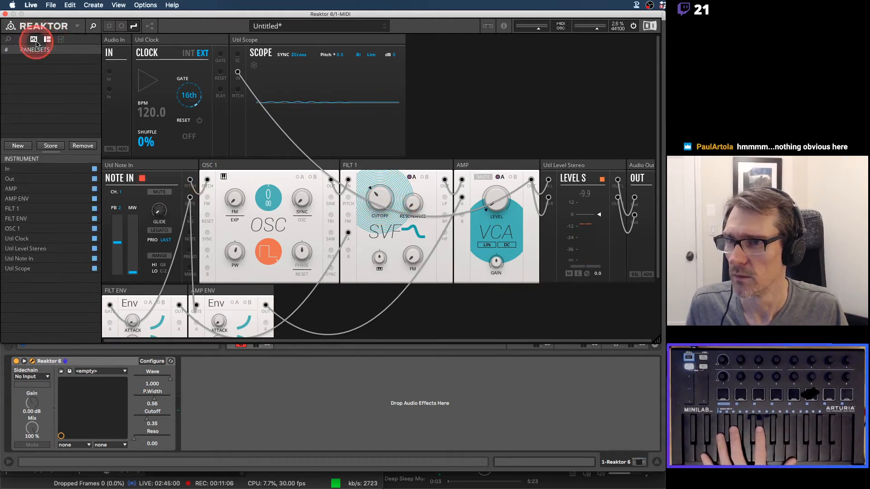
left_click(34, 39)
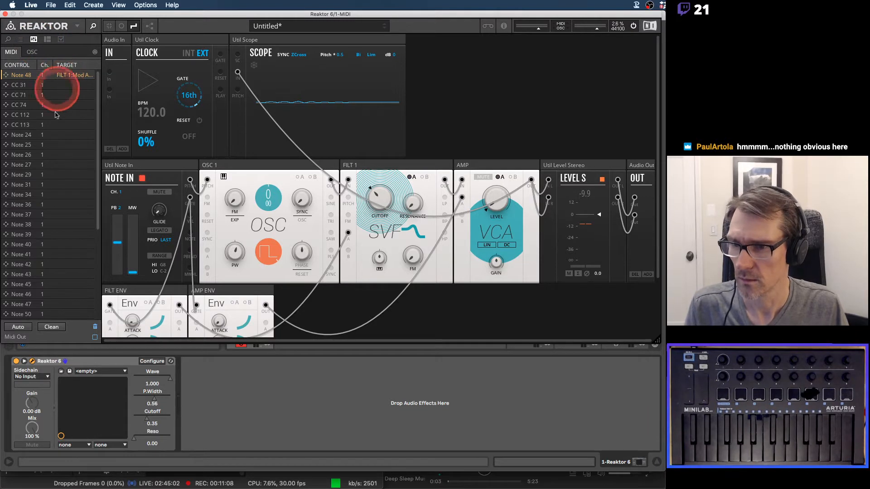
left_click(95, 327)
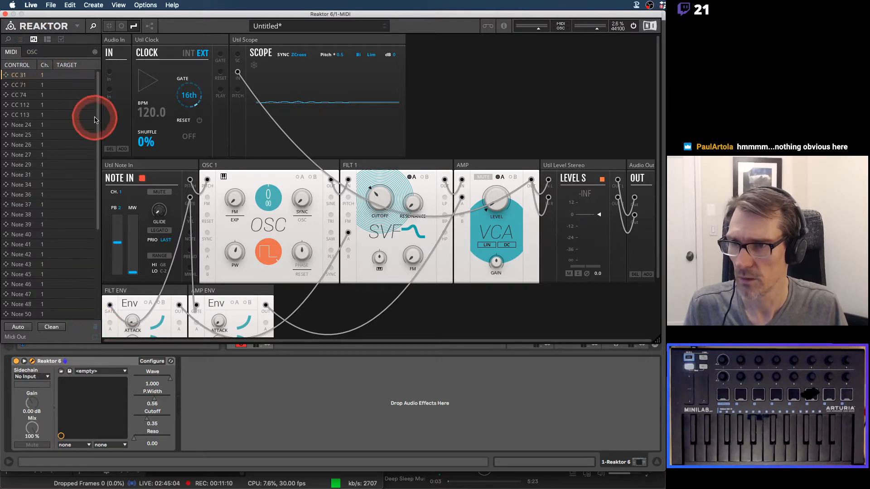
Adjust FILT 1's cutoff modulation A amount while playing notes, and bring both envelope blocks fully into view.
left_click(411, 177)
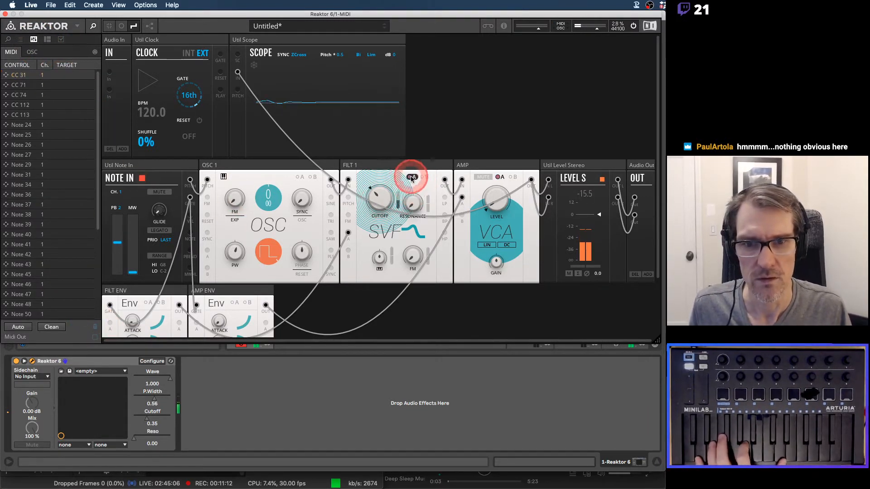
left_click_drag(399, 199, 398, 121)
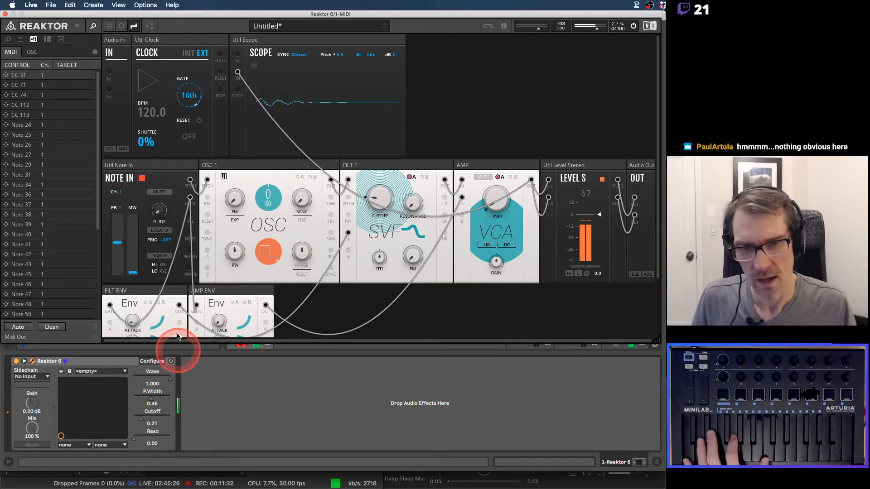
scroll(287, 290, "down", 3)
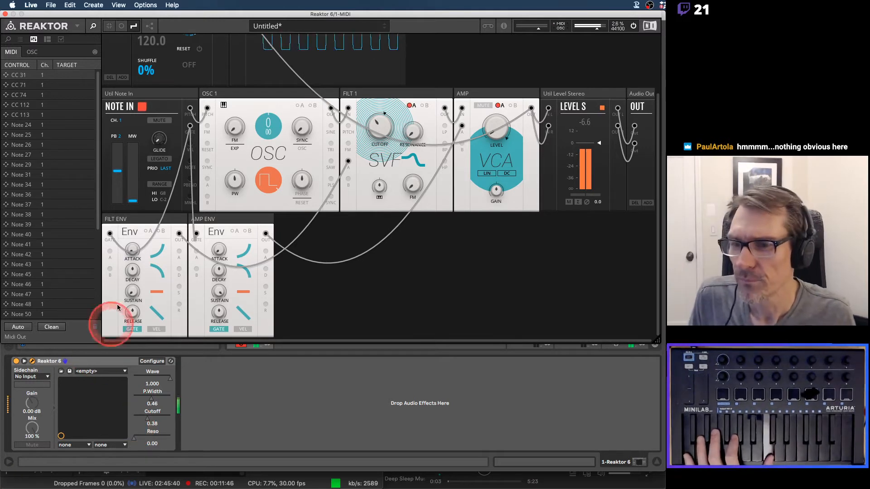
Adjust FILT ENV while playing notes to a decay of about 58 ms, sustain of 0 and release of about 42 ms.
left_click_drag(130, 326, 130, 338)
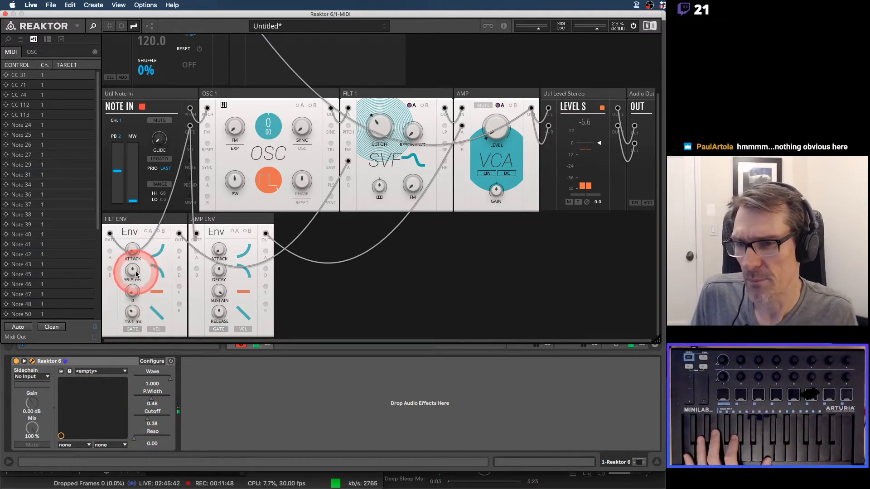
left_click_drag(130, 272, 131, 306)
left_click_drag(132, 271, 133, 256)
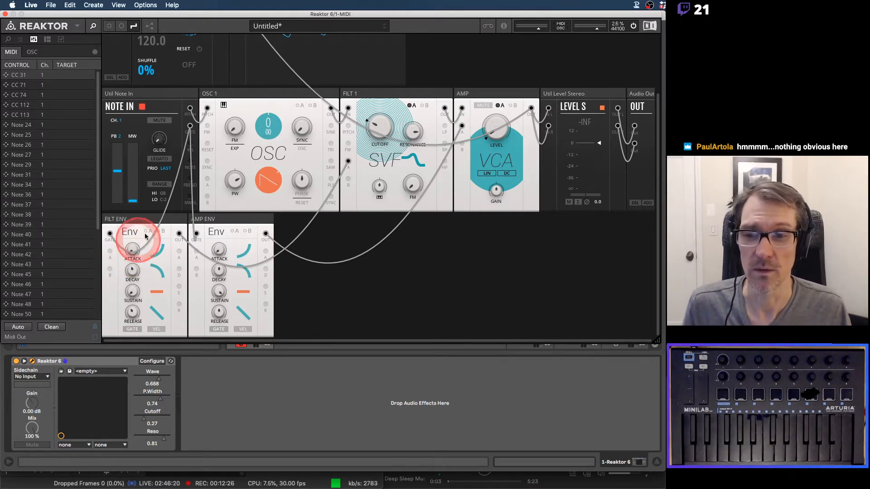
Enlarge the Reaktor window and add the Bento Box 8 Steps sequencer from the library between the Clock and Scope blocks.
left_click_drag(658, 342, 661, 424)
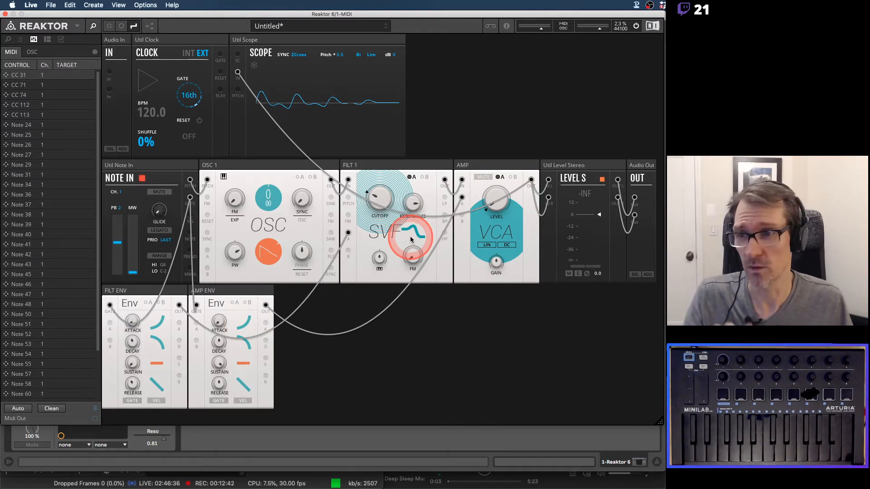
left_click(8, 39)
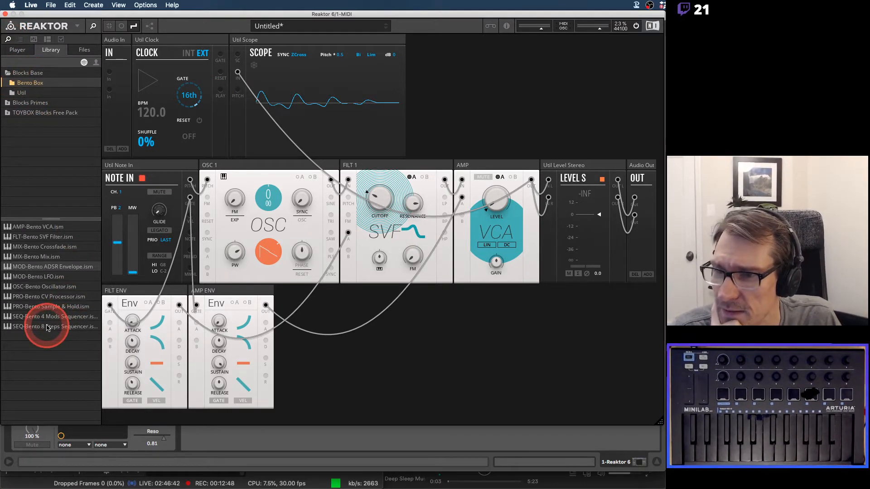
left_click_drag(47, 327, 344, 313)
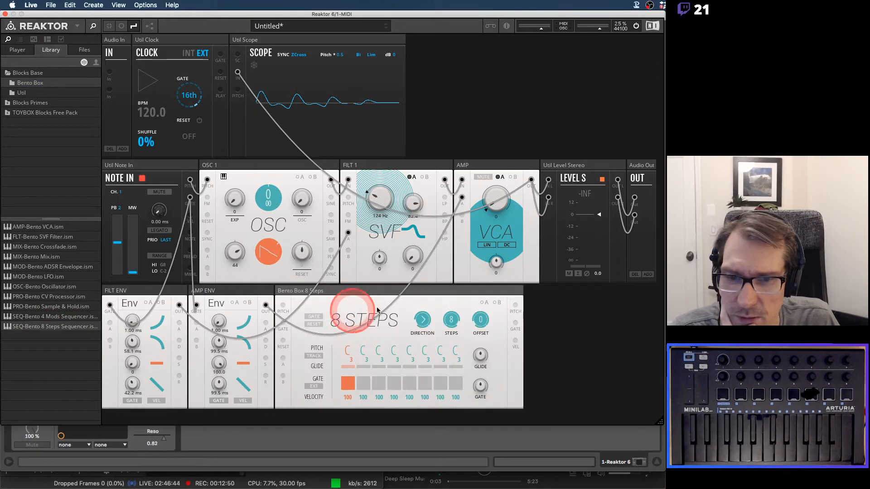
left_click(368, 321)
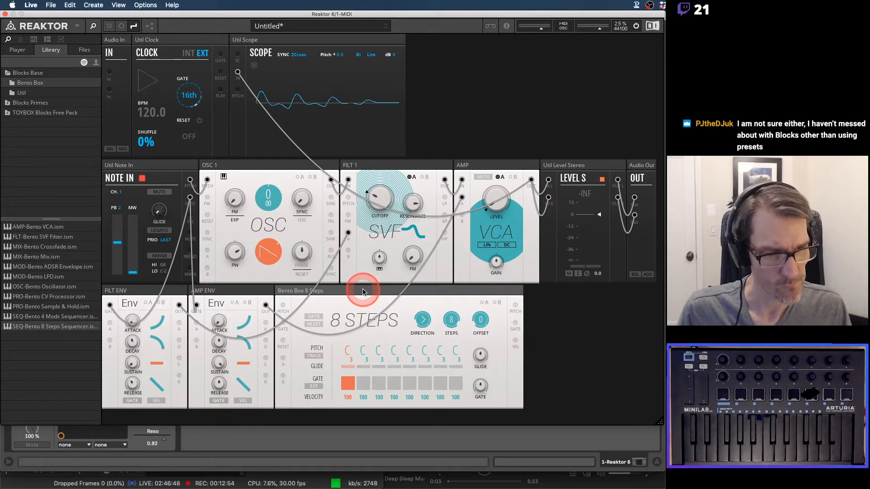
left_click_drag(363, 291, 167, 39)
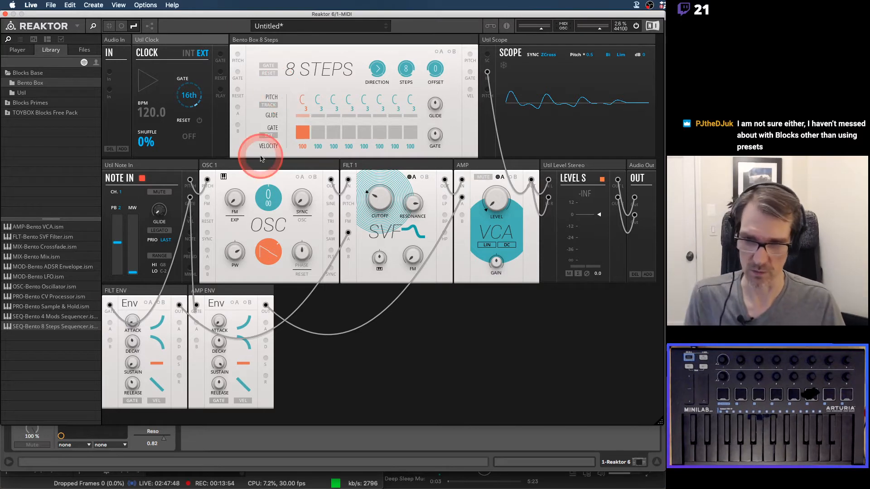
Disconnect the Note In pitch cable from OSC 1 and its gate cables from both envelope blocks.
double_click(207, 181)
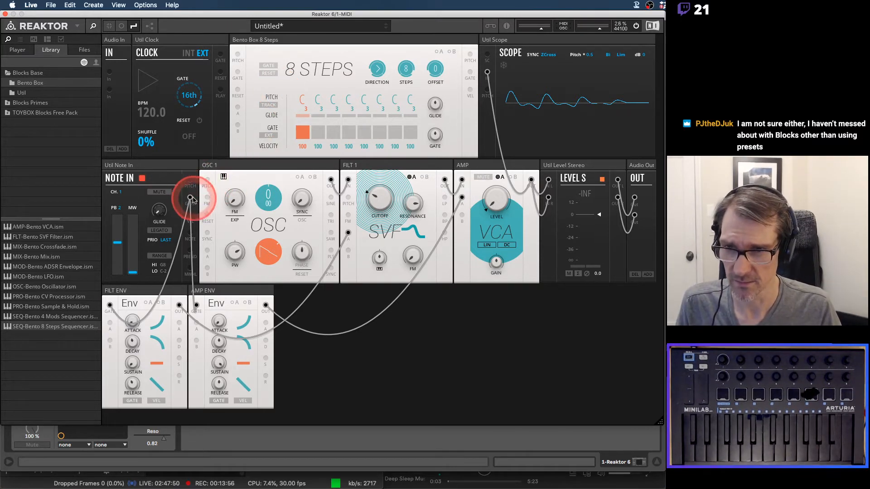
left_click_drag(190, 198, 196, 307)
double_click(196, 306)
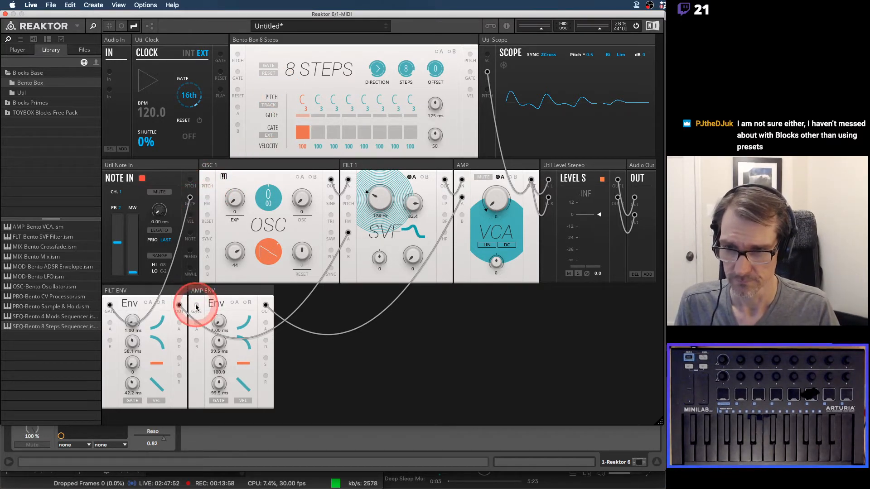
double_click(110, 306)
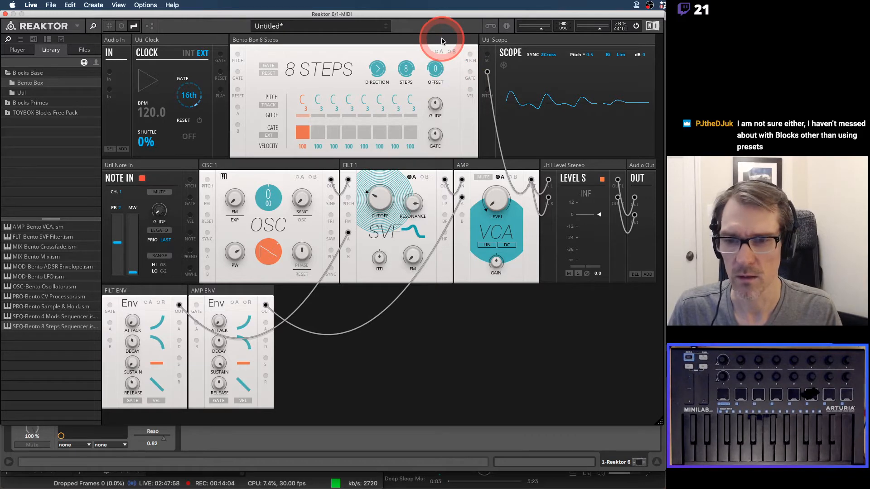
Move 8 Steps before FILT ENV and patch its pitch to OSC 1, its gate to both envelopes, and the Clock gate to its gate input.
left_click_drag(442, 41, 120, 293)
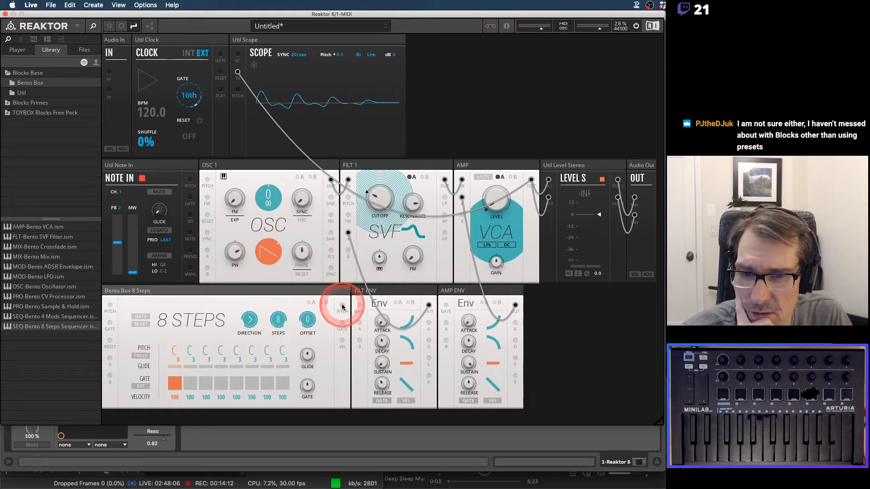
left_click_drag(342, 306, 205, 180)
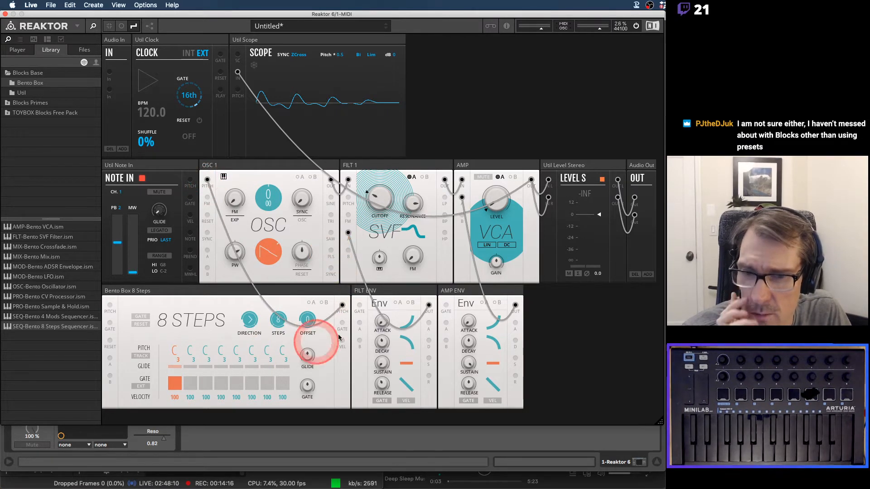
left_click_drag(341, 324, 448, 306)
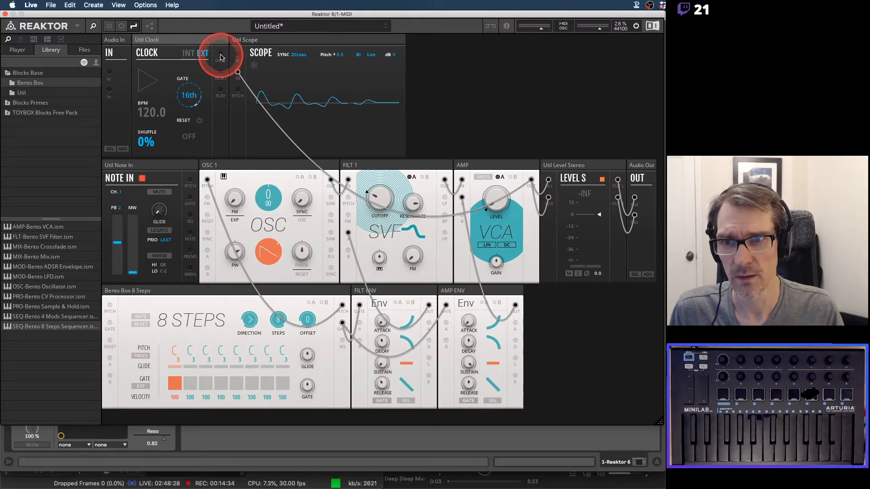
left_click_drag(220, 55, 110, 322)
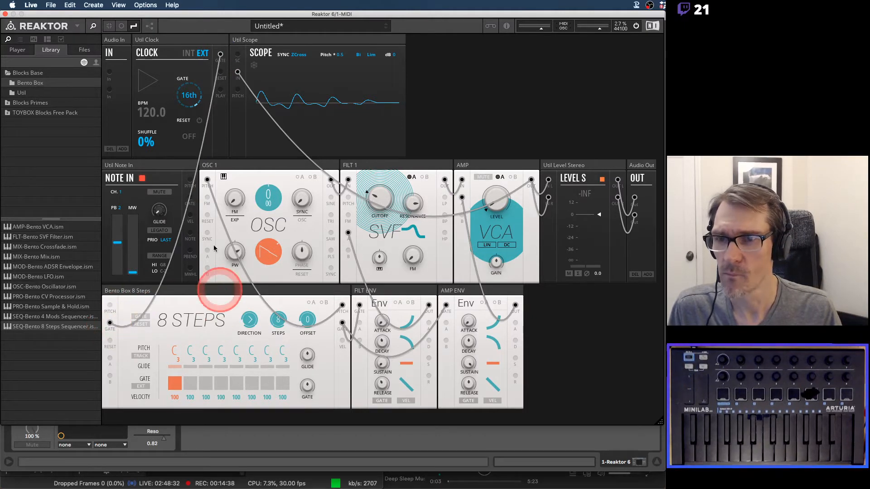
During playback, enable the gates of sequencer steps 2 to 8 and set their pitches to F, G, F#, A, A#, B and D.
left_click(145, 81)
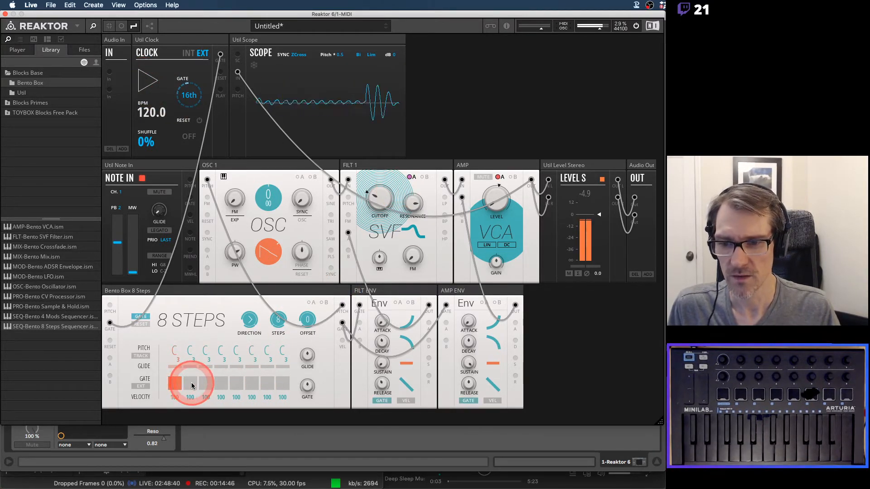
left_click_drag(192, 385, 274, 387)
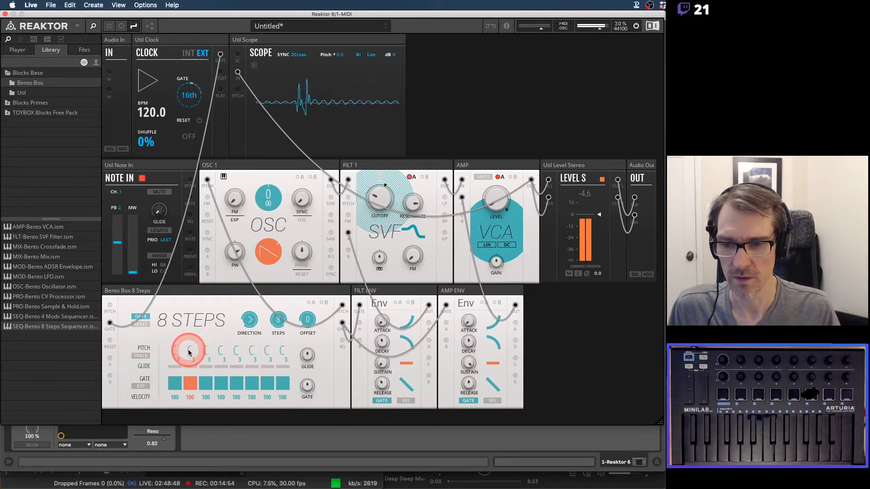
mouse_move(189, 353)
left_mouse_down()
mouse_move(238, 352)
mouse_move(244, 332)
mouse_move(250, 374)
mouse_move(276, 357)
mouse_move(284, 370)
left_mouse_up()
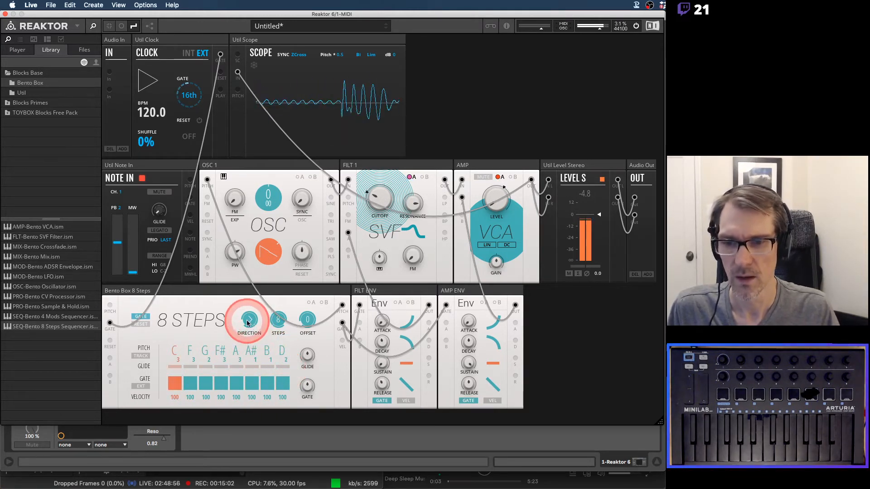
Try other playback directions and step counts on the 8 Steps sequencer while it runs.
mouse_move(249, 320)
left_mouse_down()
mouse_move(249, 301)
mouse_move(251, 324)
left_mouse_up()
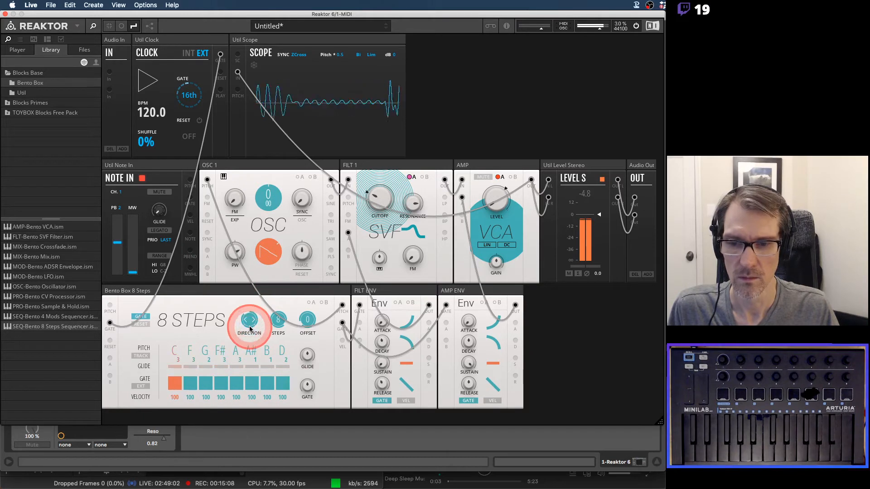
left_click_drag(249, 323, 249, 315)
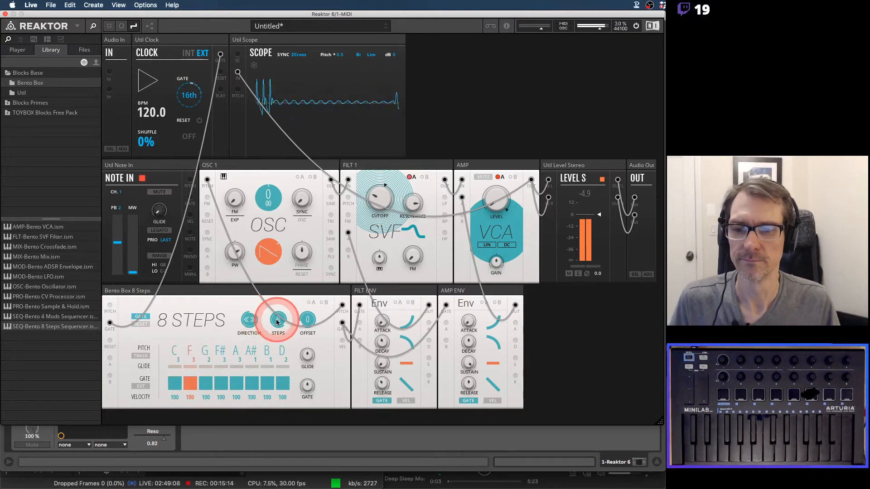
left_click_drag(277, 323, 301, 342)
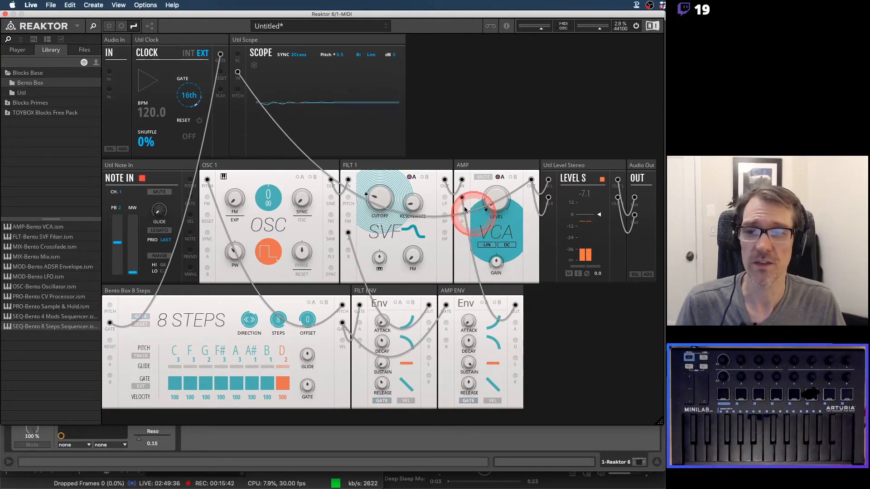
Move the Reaktor window aside to reach Live's transport, toggle playback and the metronome, and move the window back.
left_click(413, 97)
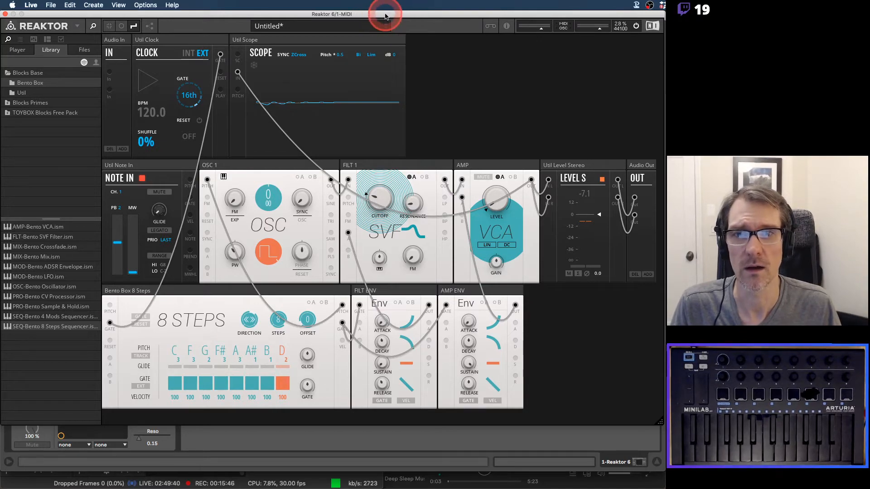
left_click_drag(387, 17, 398, 153)
left_click(259, 29)
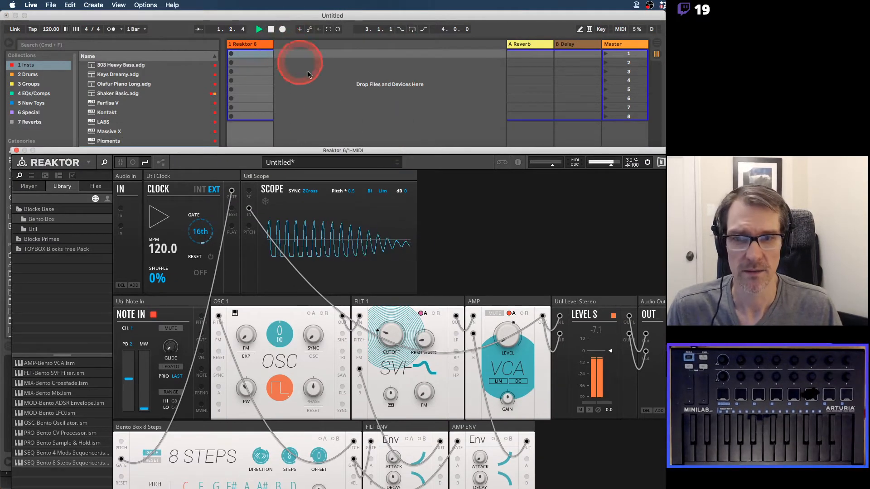
left_click_drag(317, 155, 469, 48)
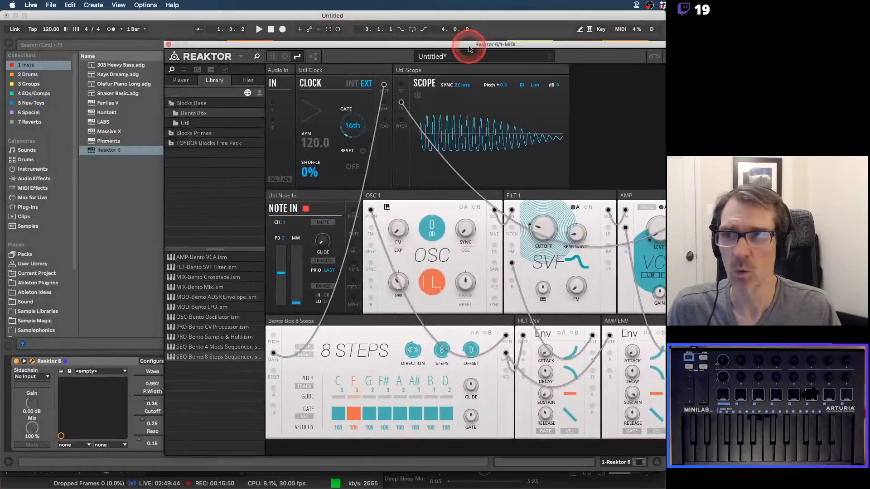
left_click(111, 29)
left_click_drag(195, 44, 67, 4)
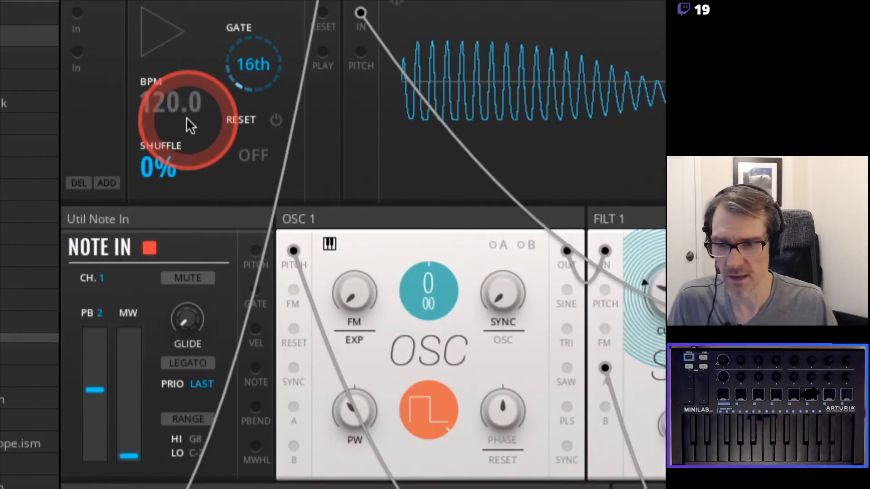
Enable the Clock's reset at 16 and patch its reset output to the 8 Steps reset input, testing with playback.
left_click(276, 120)
left_click(252, 154)
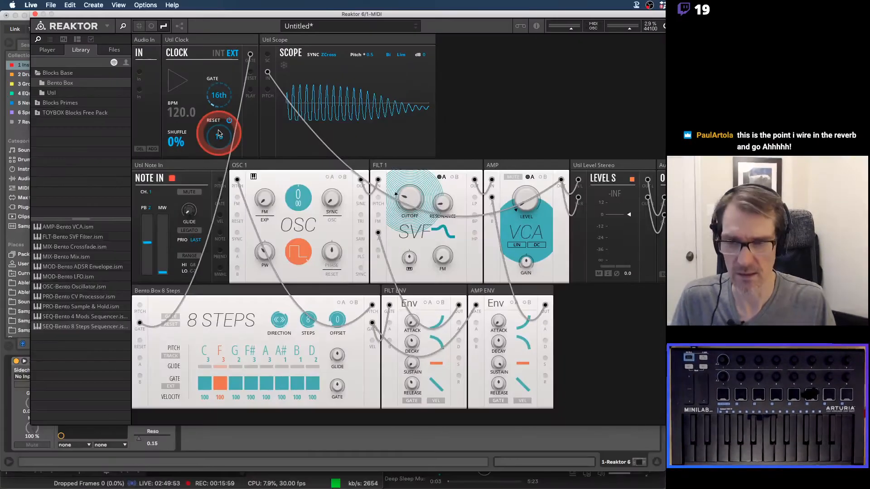
key("space")
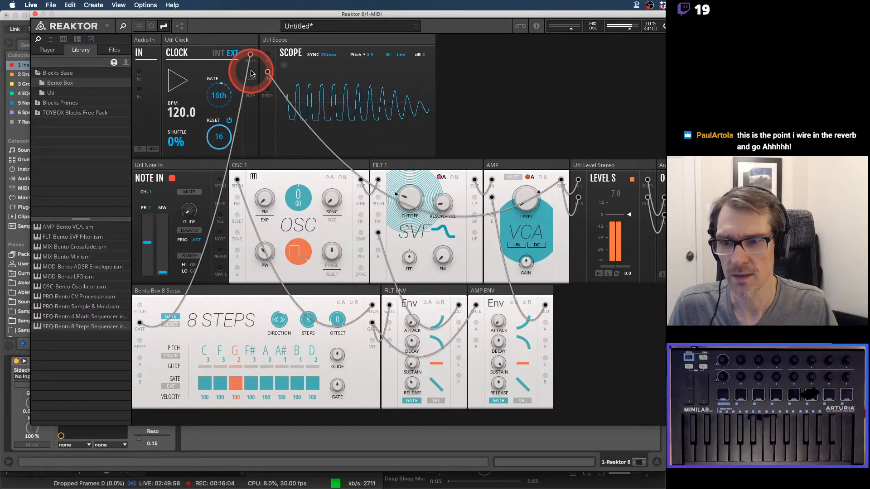
left_click_drag(250, 71, 140, 341)
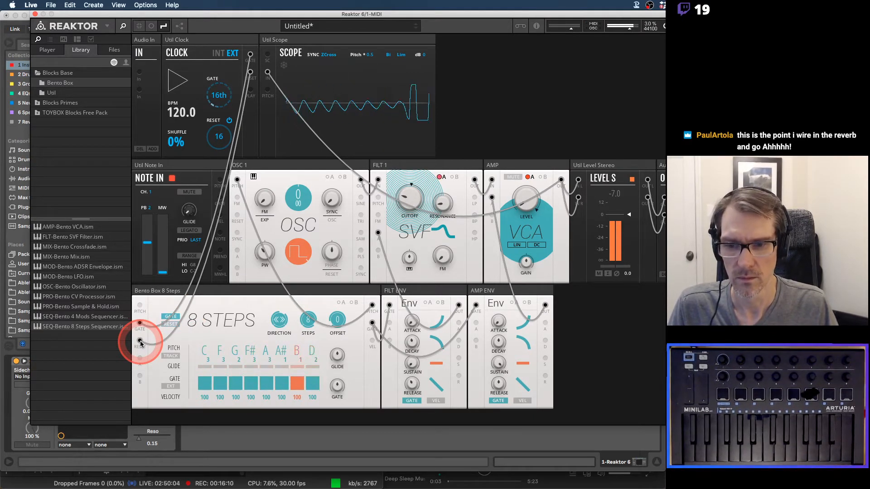
left_click(222, 337)
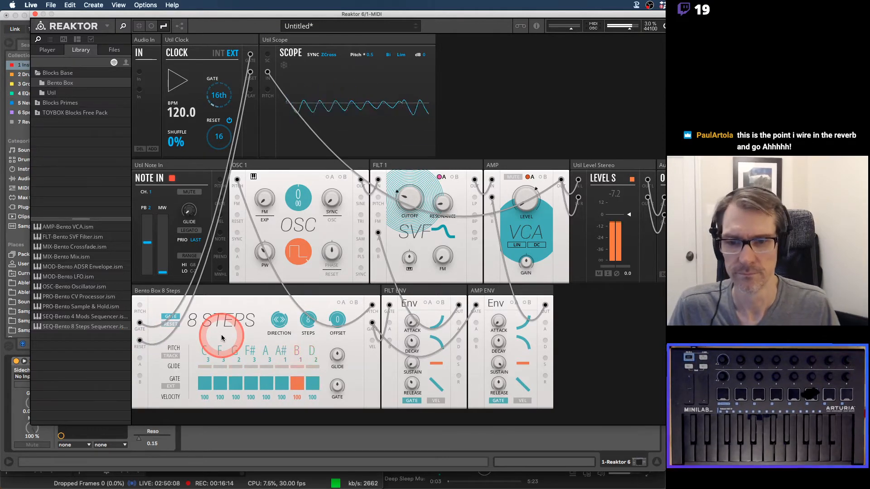
key("space")
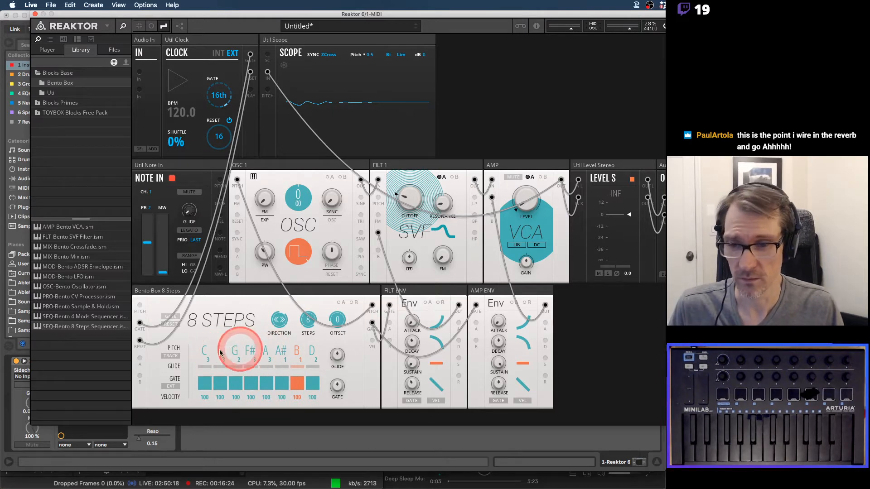
Set the 8 Steps direction to forward and briefly run playback to test the sequence.
left_click_drag(277, 321, 291, 412)
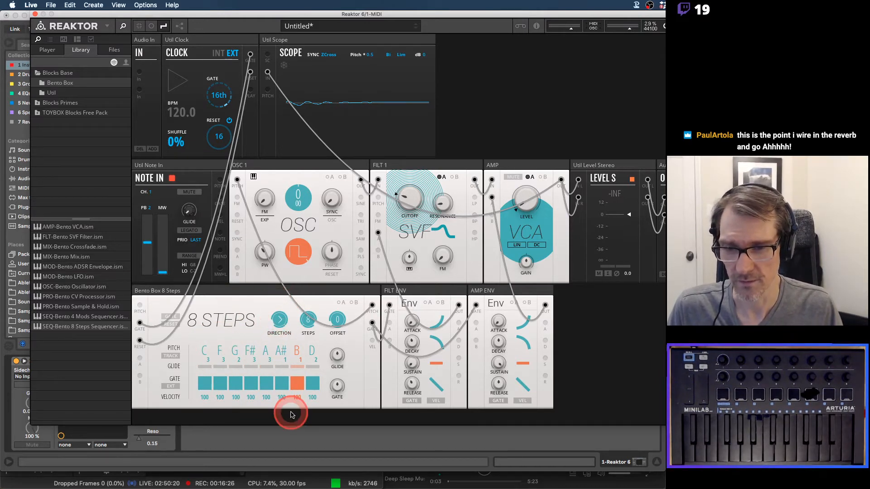
key("space")
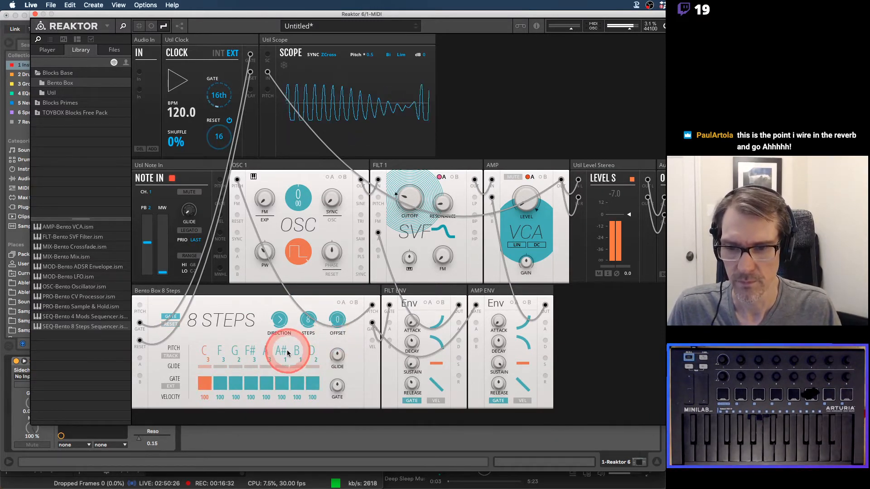
key("space")
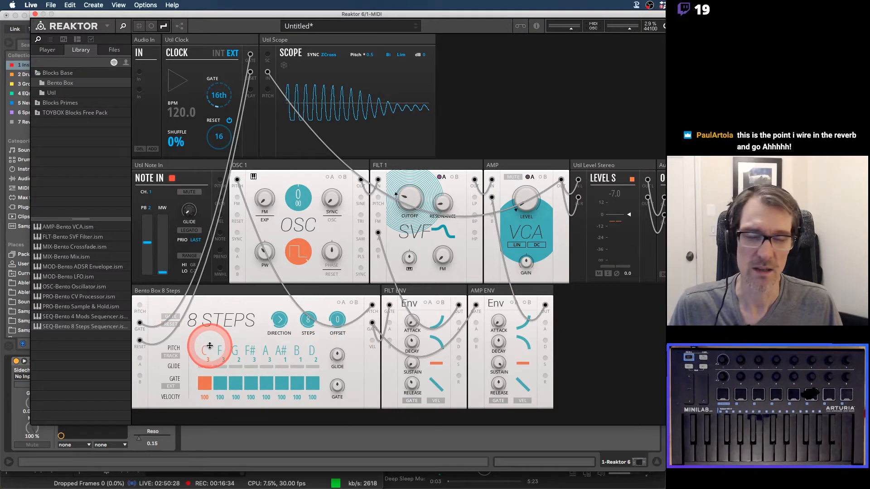
right_click(209, 346)
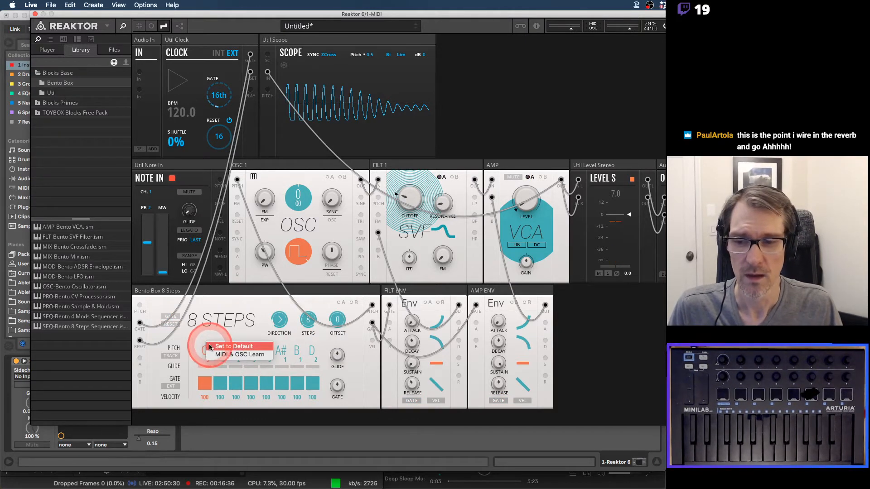
left_click(197, 339)
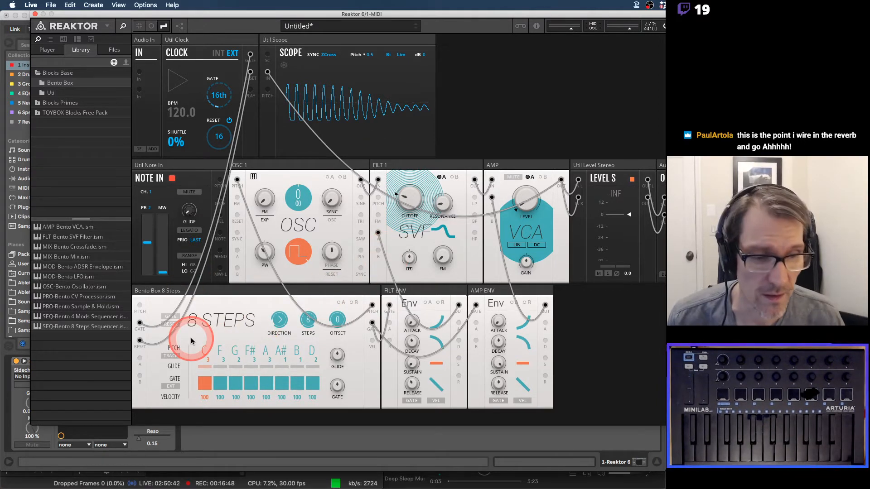
key("super+Tab")
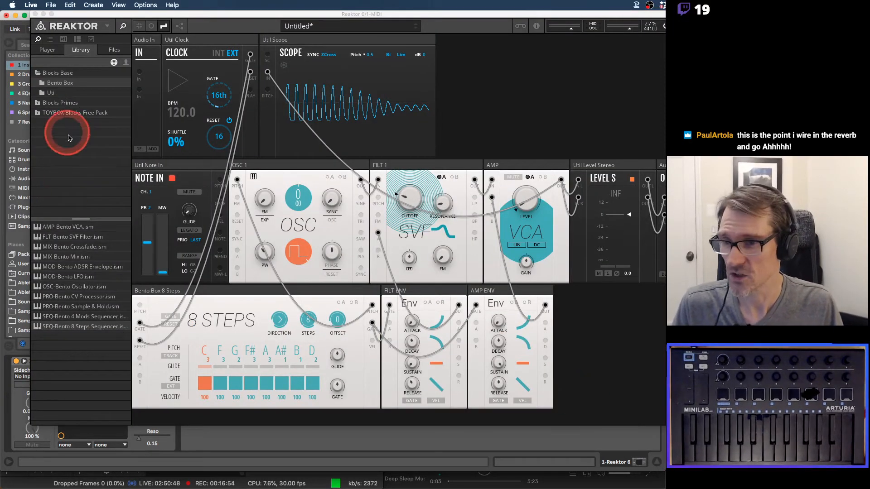
Browse the Blocks Base and Blocks Primes folders and try adding the Rounds Reverb block beside AMP ENV.
left_click(56, 85)
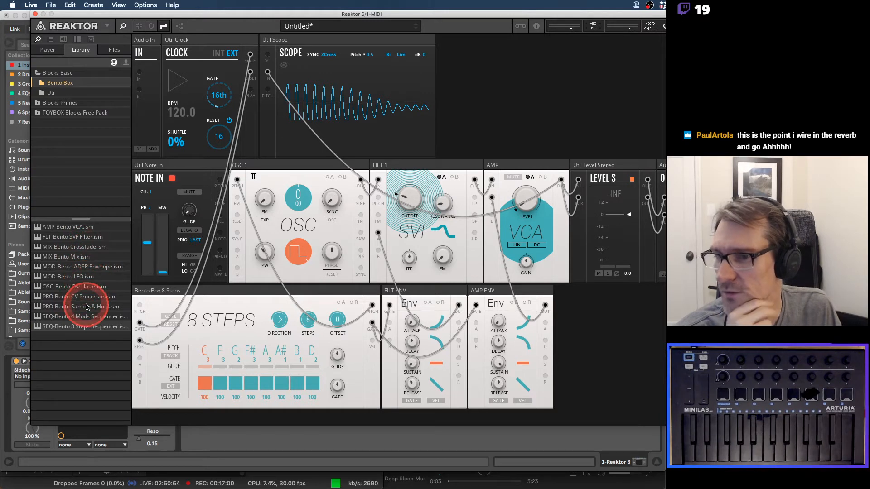
left_click(51, 93)
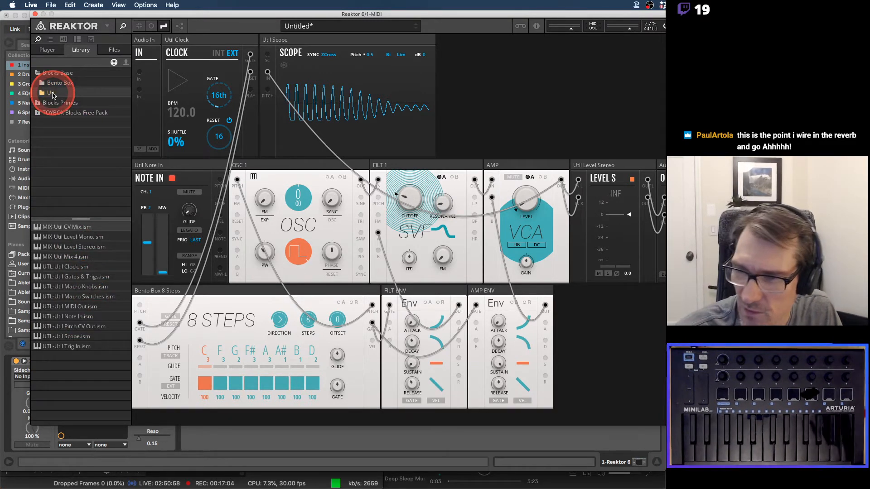
left_click(55, 104)
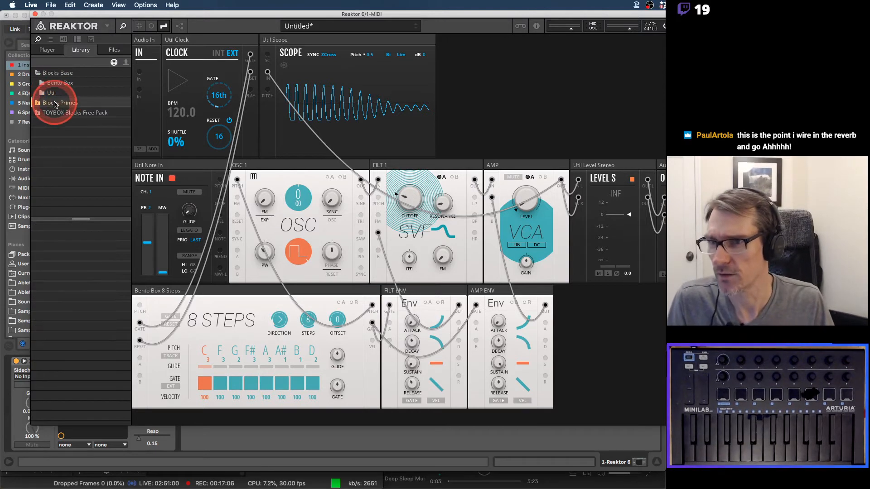
left_click(37, 103)
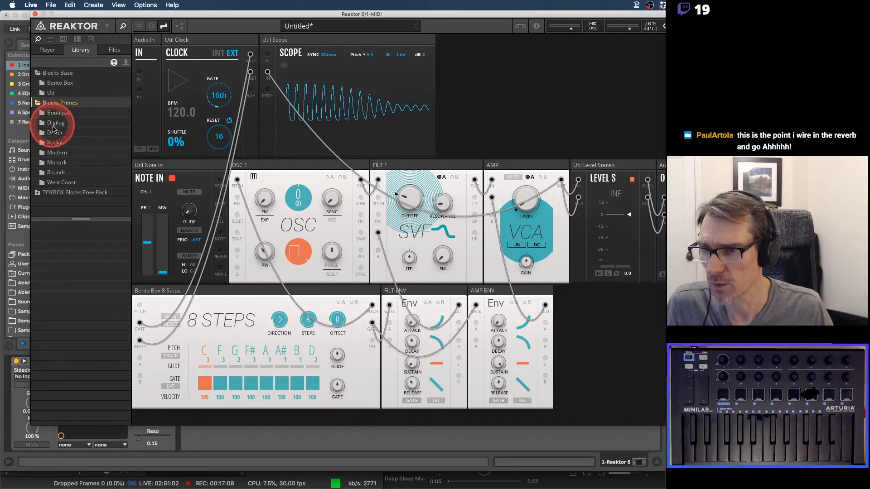
left_click(41, 172)
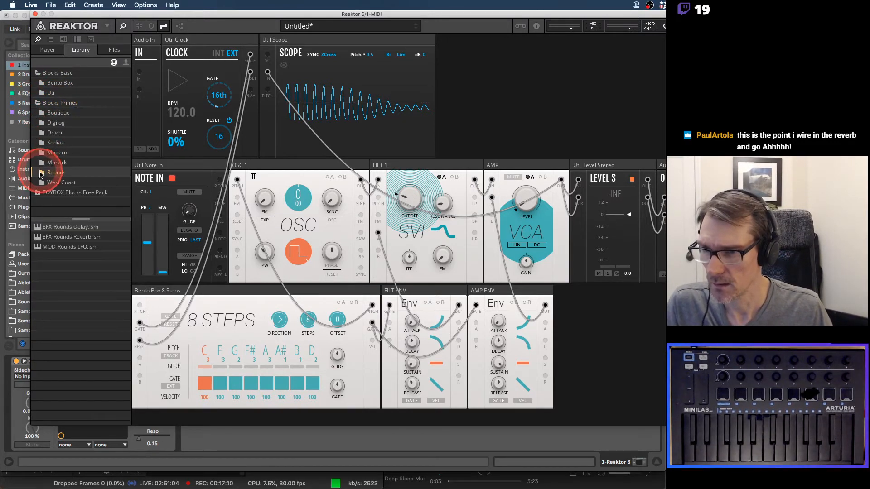
left_click_drag(57, 237, 585, 347)
left_click(592, 346)
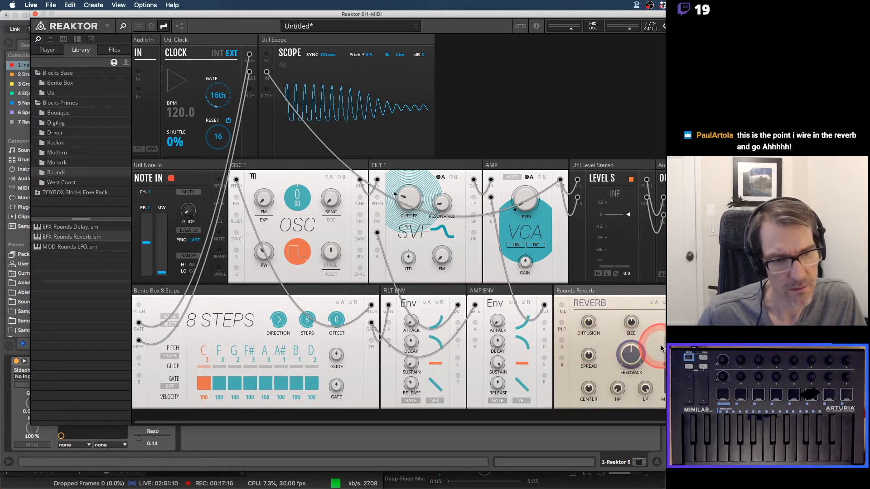
Try Level Stereo and Audio Out in the upper row, return them beside AMP, and delete the Rounds Reverb block.
left_click_drag(619, 167, 494, 51)
left_click_drag(662, 165, 541, 42)
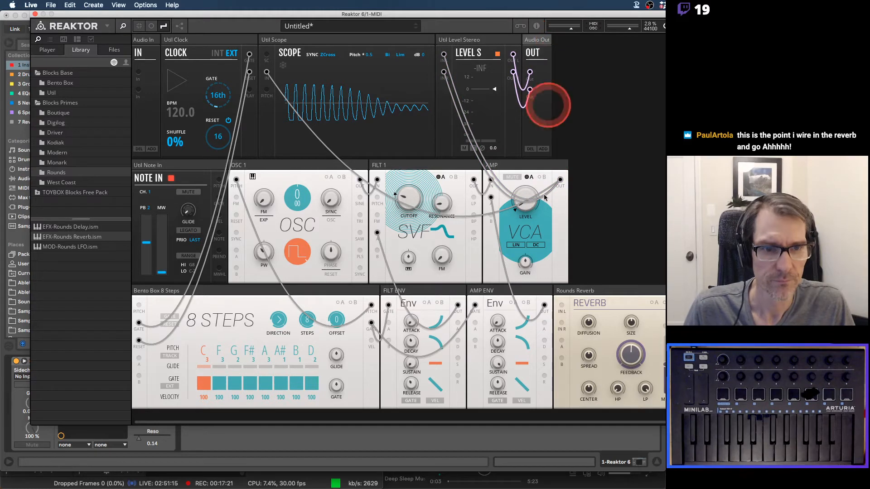
left_click_drag(501, 53, 635, 178)
left_click_drag(453, 39, 665, 166)
left_click(622, 290)
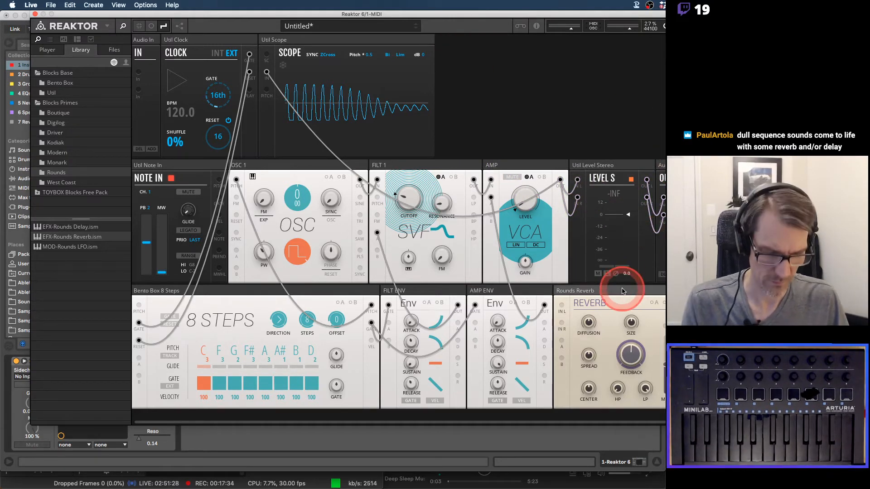
key("Delete")
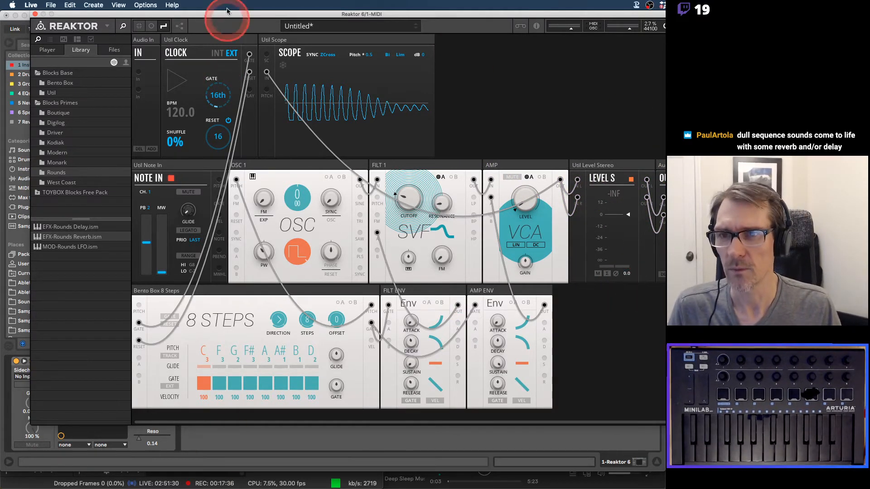
Uncover Live's mixer, raise the Reaktor 6 track's Reverb and Delay sends, and start playback.
left_click_drag(224, 15, 226, 406)
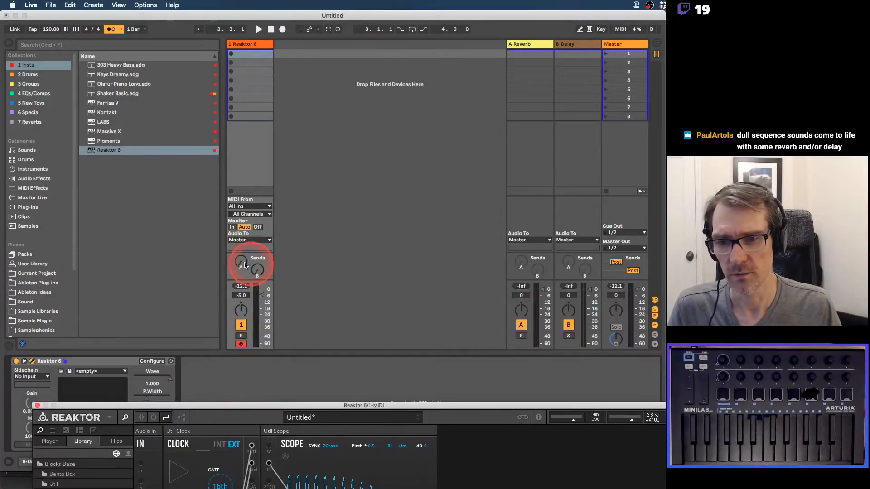
left_click_drag(245, 265, 245, 258)
key("space")
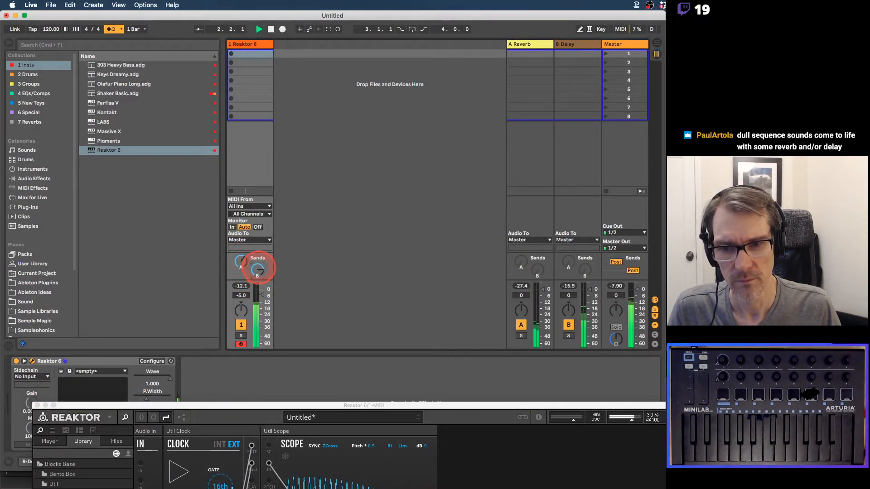
Set the B Delay return to 3 sixteenths on both sides, feedback 30%, filter 1.67 kHz, width 2.74, and enable Ping Pong.
left_click(578, 44)
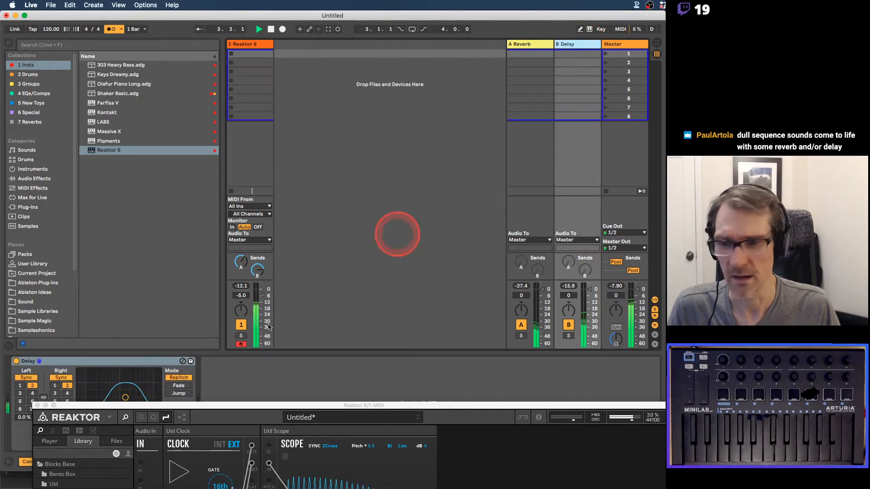
left_click_drag(150, 407, 340, 385)
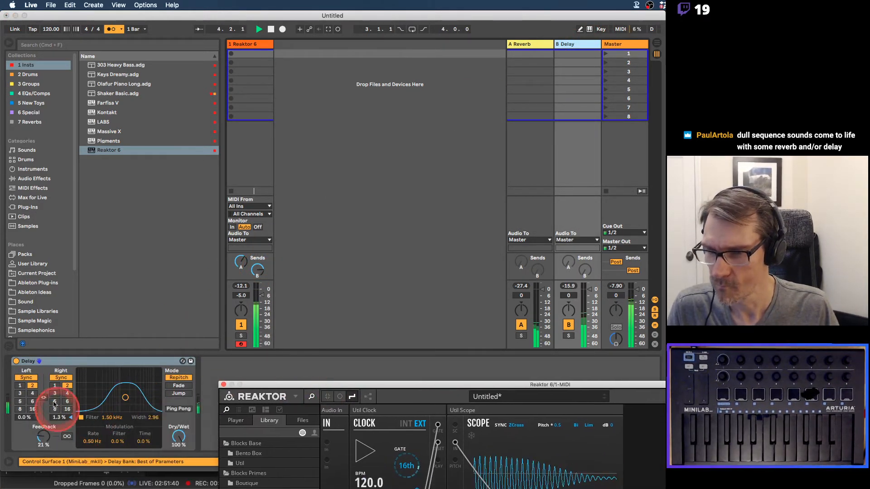
left_click(20, 393)
left_click(55, 393)
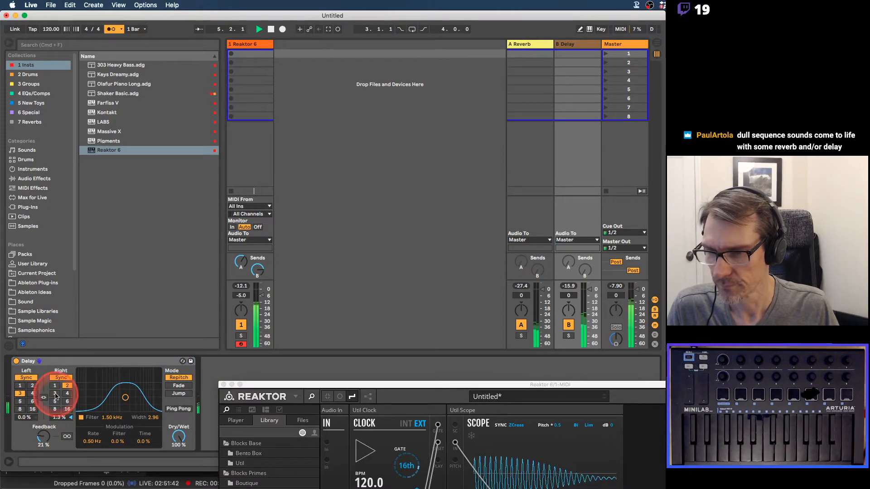
left_click_drag(43, 436, 43, 428)
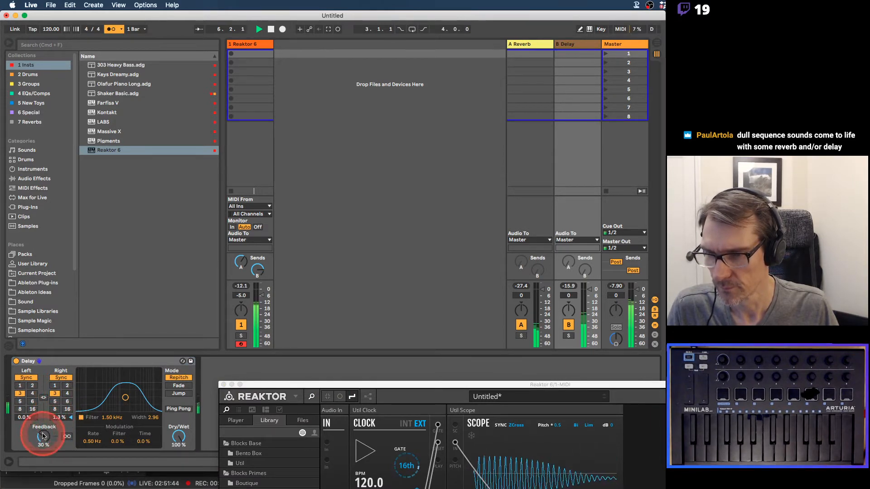
left_click(123, 426)
left_click_drag(123, 426, 127, 399)
left_click(178, 408)
Adjust the Reaktor 6 track's Delay send to about -12.4 dB and enable and raise the Delay return's send to A Reverb.
left_click(272, 296)
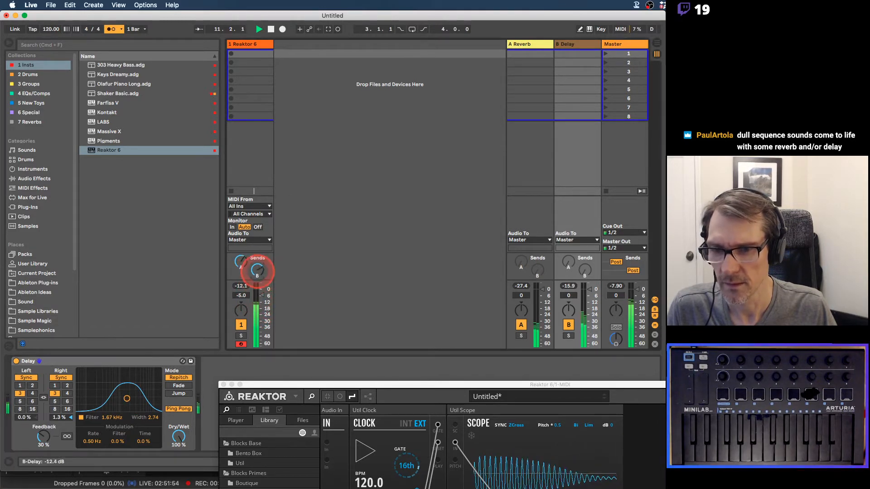
right_click(569, 263)
left_click(578, 274)
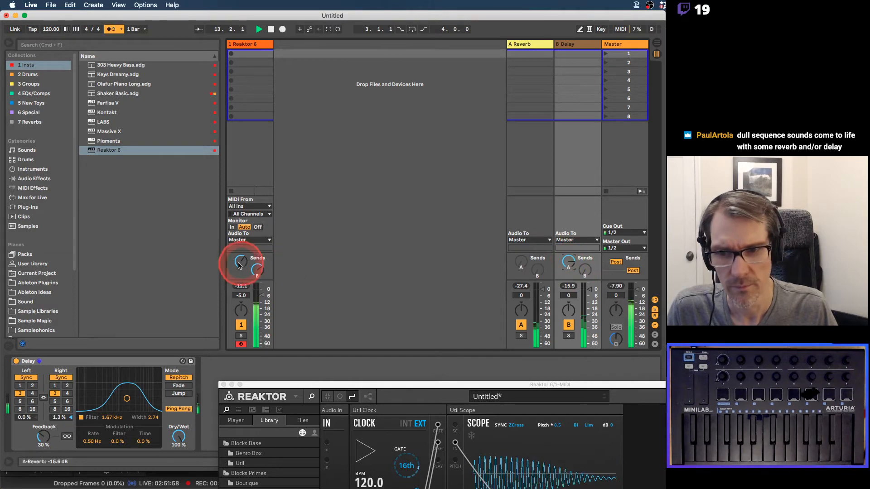
Focus the Reaktor 6 device on its track for controller tweaks of cutoff and resonance, and bring its window back into view.
left_click_drag(321, 384, 135, 37)
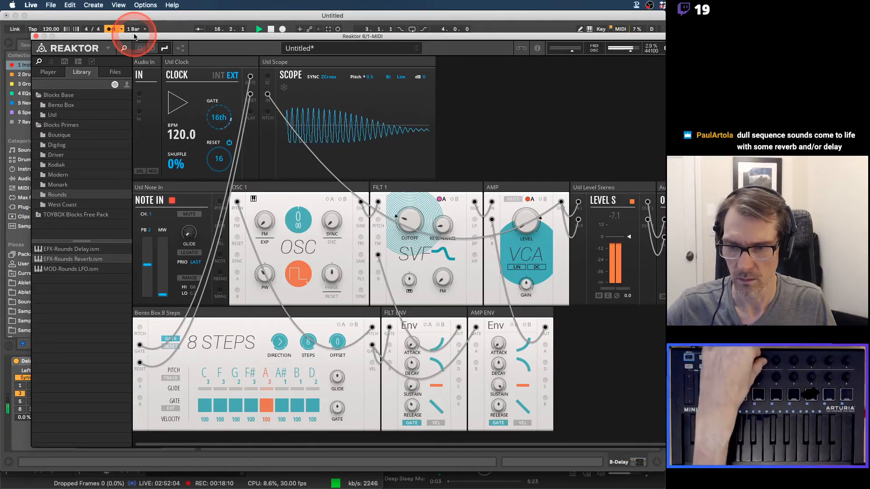
left_click_drag(133, 38, 467, 48)
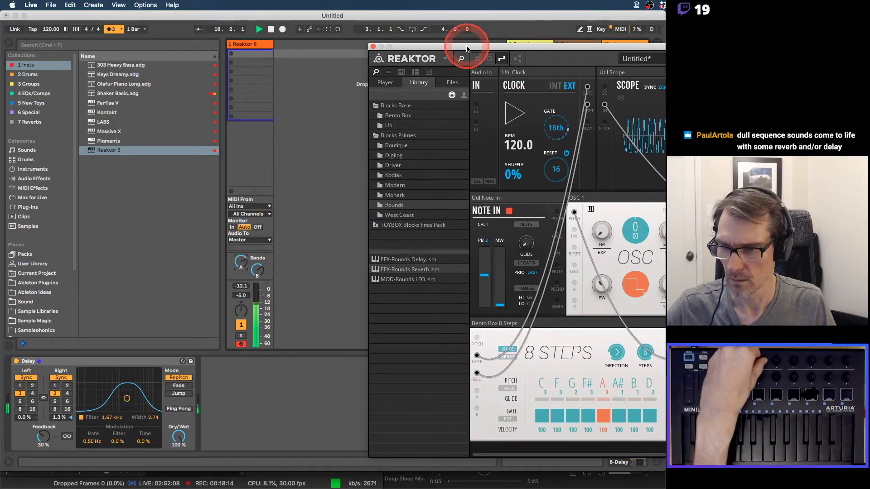
left_click(250, 44)
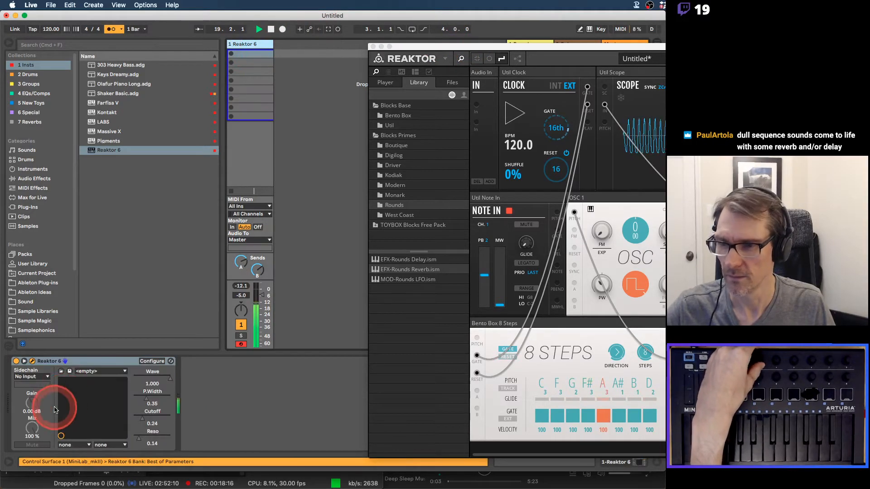
left_click(88, 362)
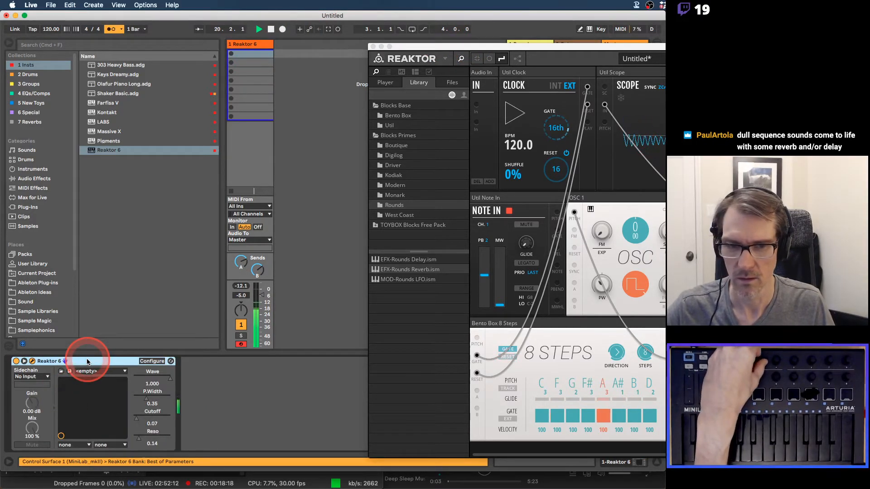
left_click(526, 174)
left_click_drag(524, 46, 182, 33)
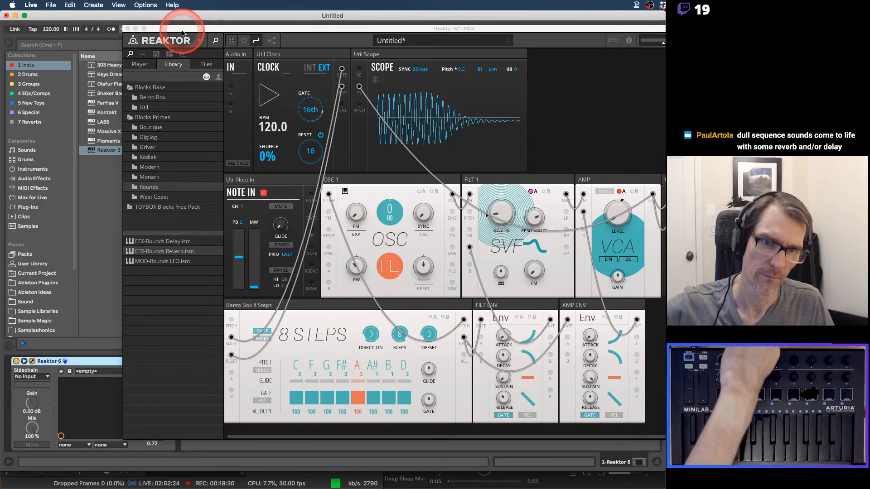
Reposition the Reaktor window and add a Bento LFO block between 8 Steps and FILT ENV.
left_click_drag(183, 33, 128, 22)
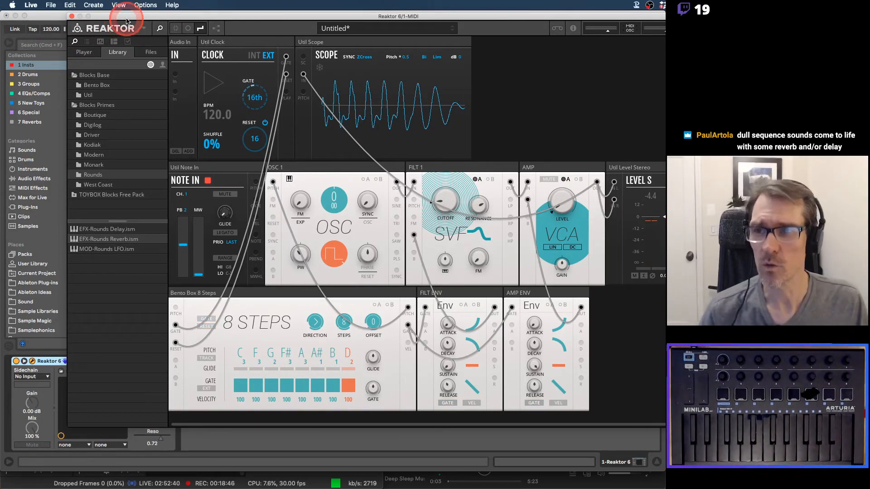
left_click_drag(127, 21, 136, 3)
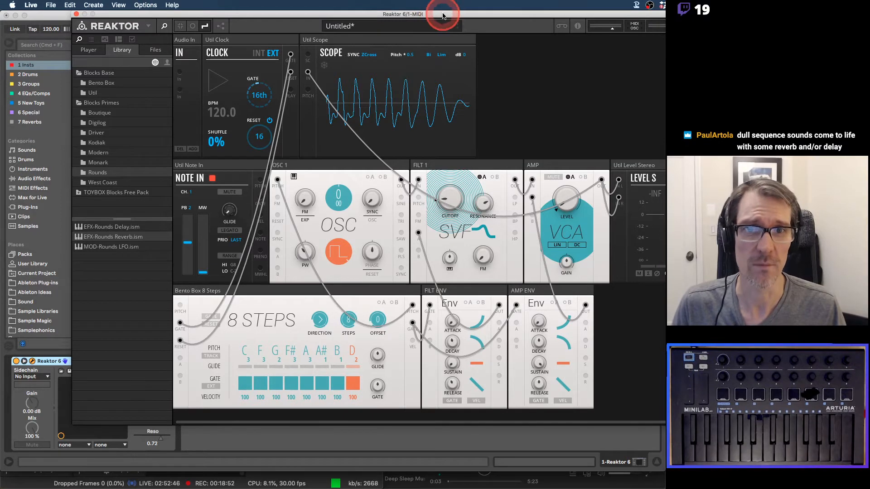
left_click_drag(443, 16, 394, 6)
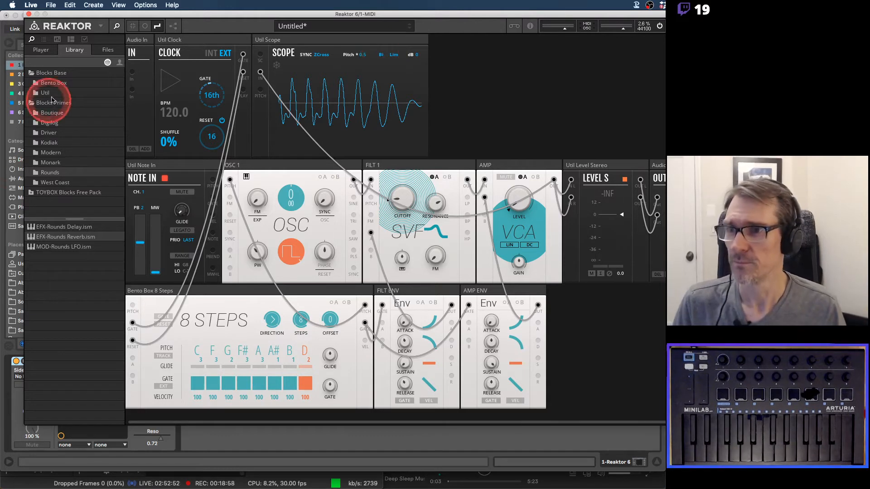
left_click(50, 83)
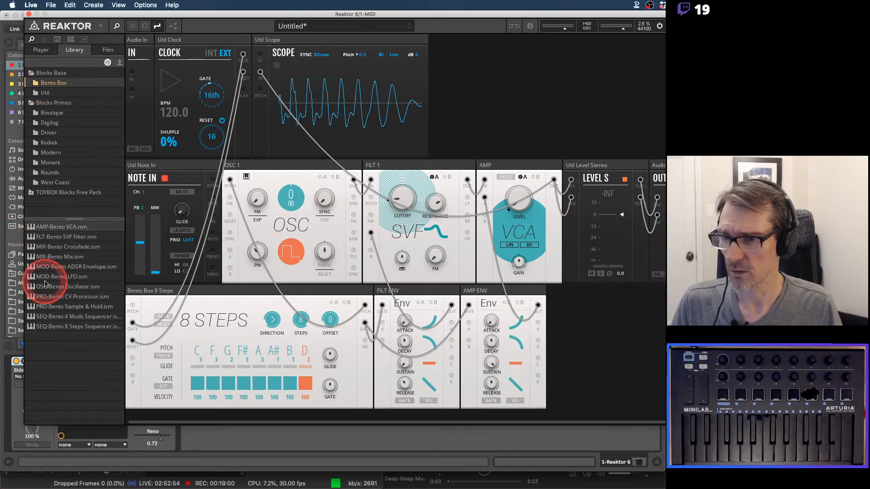
left_click_drag(54, 277, 470, 292)
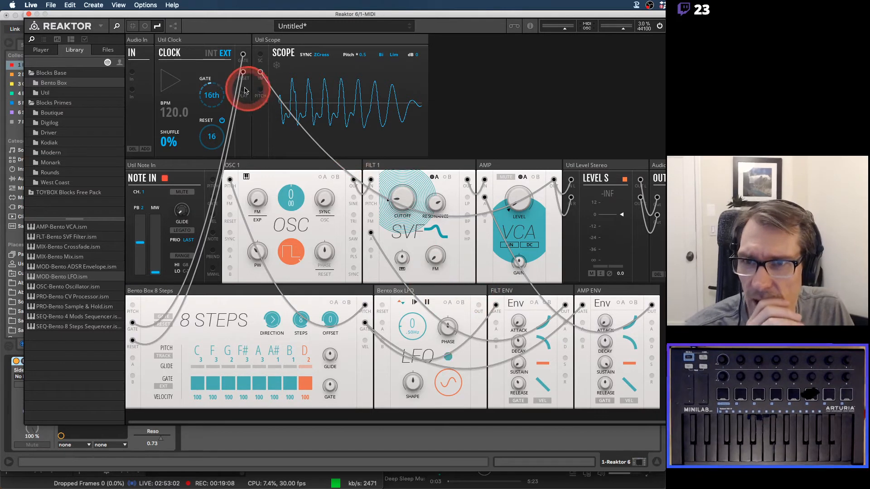
Name the LFO block FILT LFO and patch it between the Clock's reset output and FILT 1's B modulation input.
left_click_drag(243, 74, 382, 305)
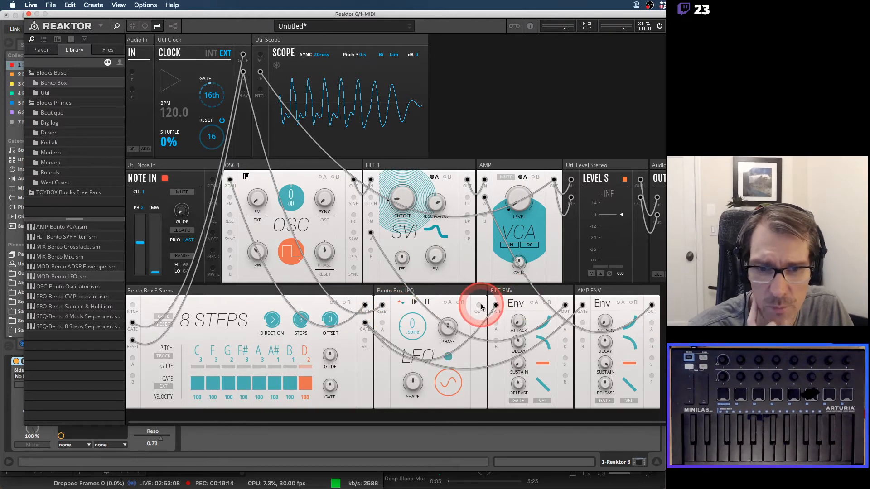
left_click_drag(479, 308, 399, 290)
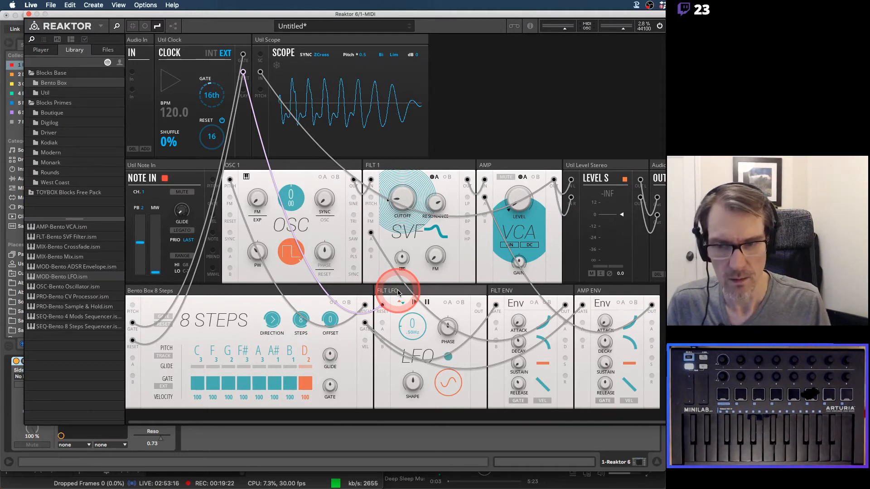
left_click_drag(472, 303, 381, 268)
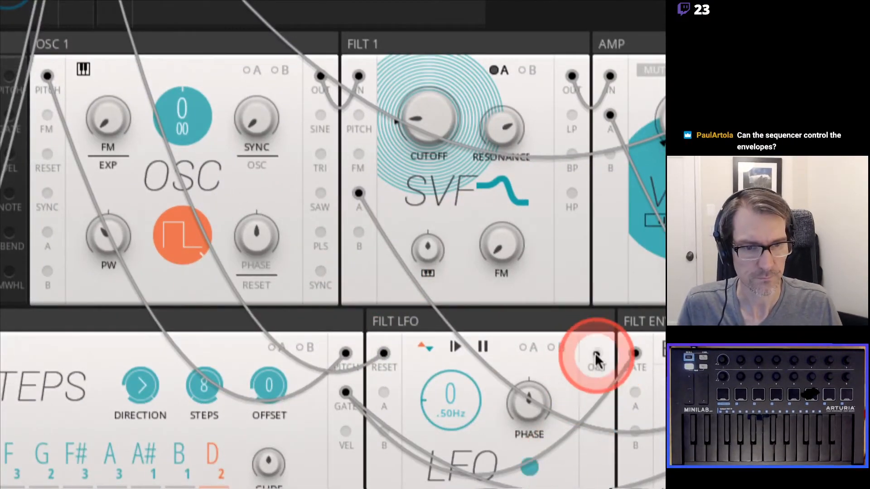
left_click_drag(596, 361, 358, 232)
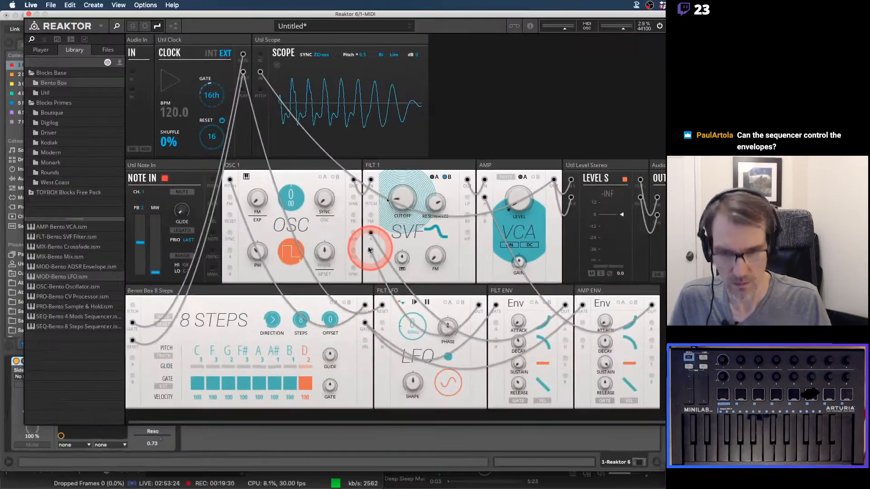
Set the B modulation amount on FILT 1's cutoff and switch the FILT LFO's polarity mode.
left_click(447, 177)
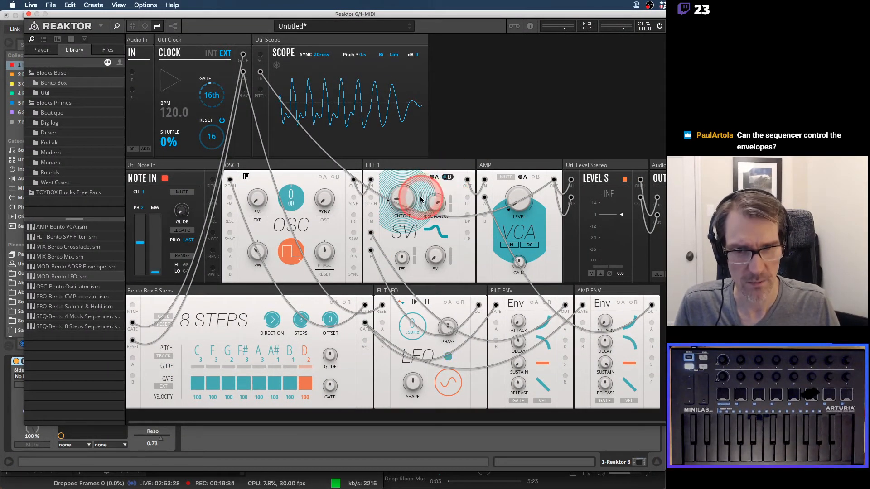
left_click(424, 171)
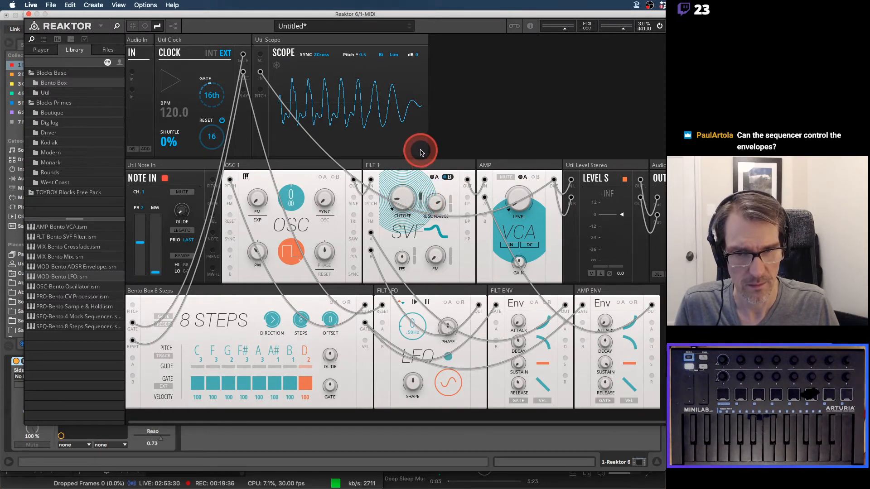
left_click_drag(401, 190, 410, 157)
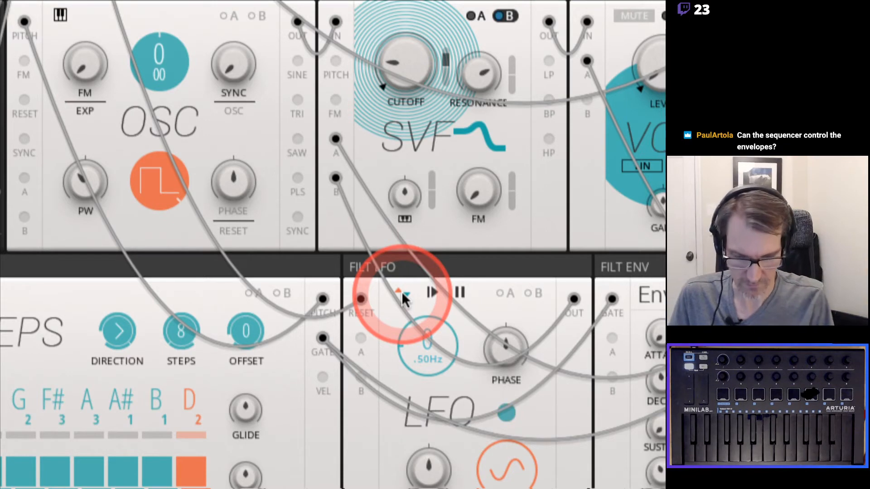
left_click(402, 292)
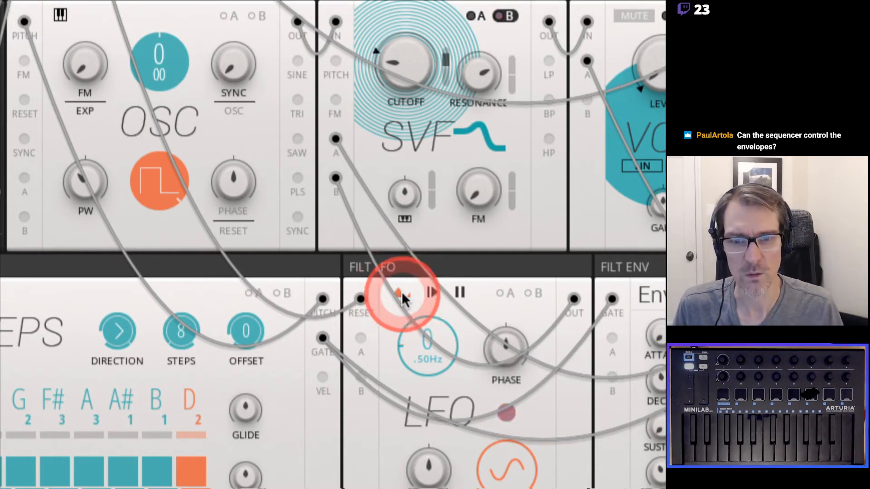
Switch the FILT LFO to bipolar and back to unipolar while adjusting FILT 1's cutoff.
left_click(393, 64)
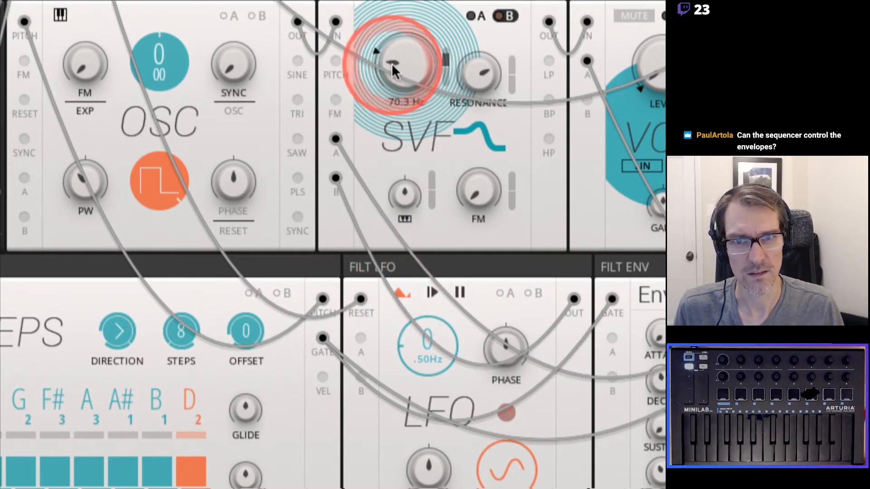
left_click(402, 295)
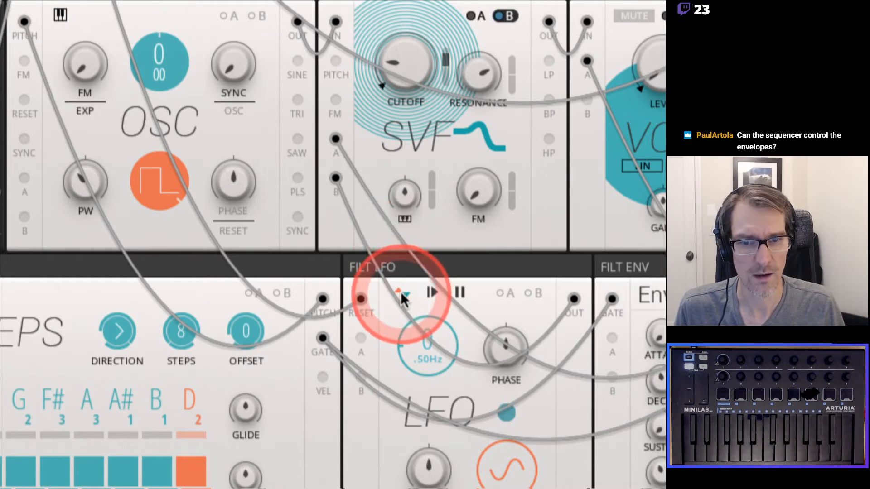
left_click_drag(399, 70, 402, 29)
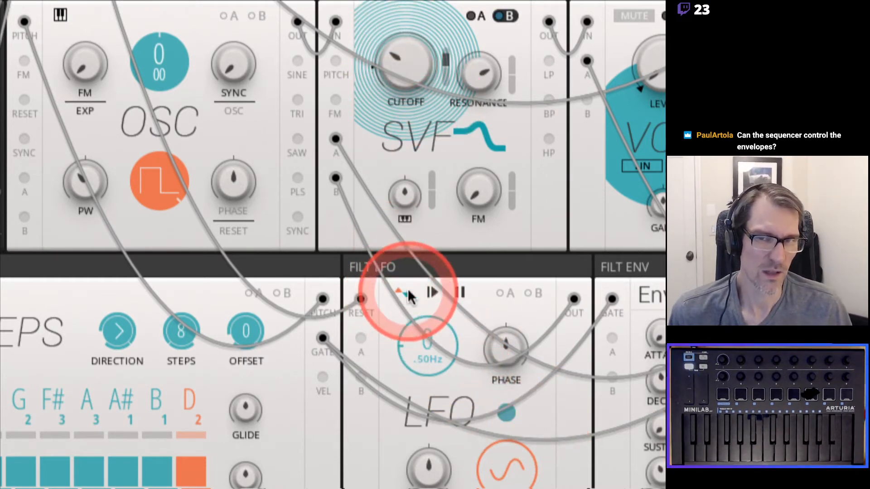
left_click(406, 292)
left_click(398, 60)
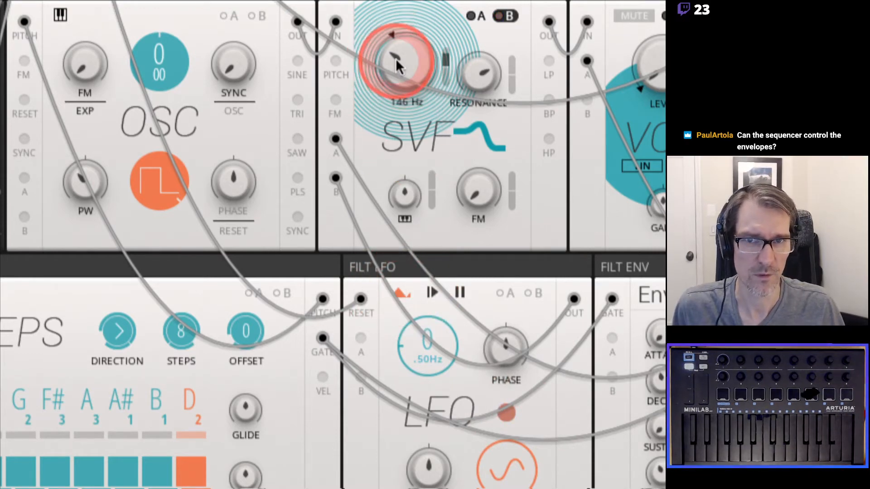
left_click_drag(396, 58, 394, 67)
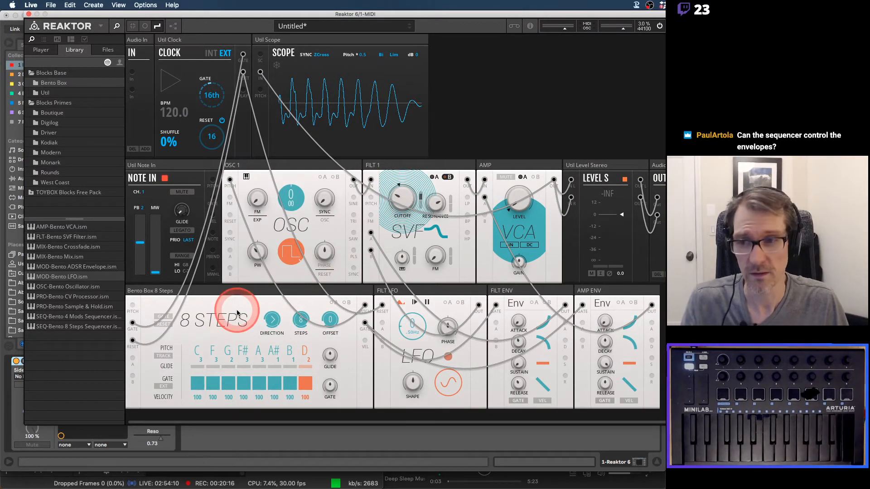
Play the sequence while adjusting FILT 1's cutoff against the random LFO waveform, and stop playback.
left_click(80, 316)
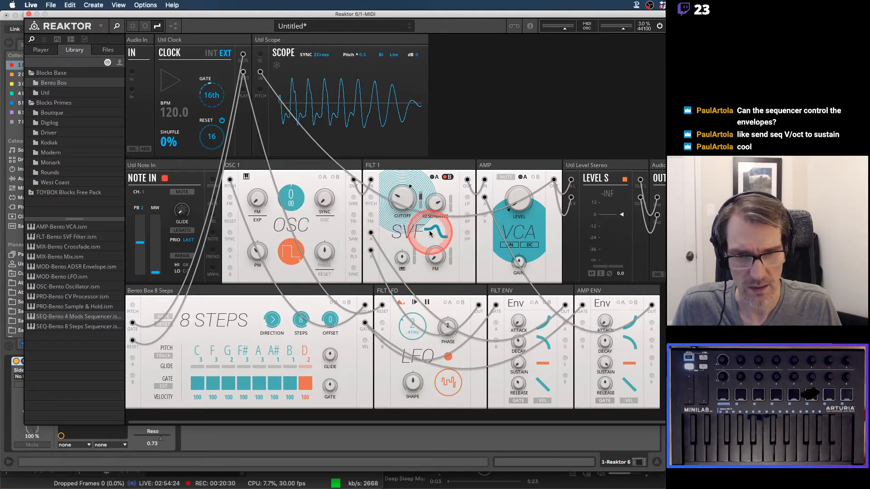
key("space")
left_click_drag(405, 198, 418, 218)
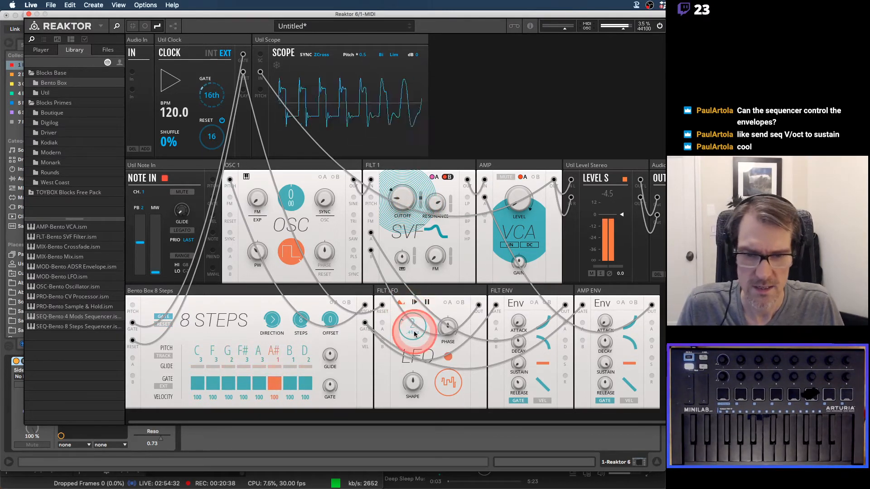
key("space")
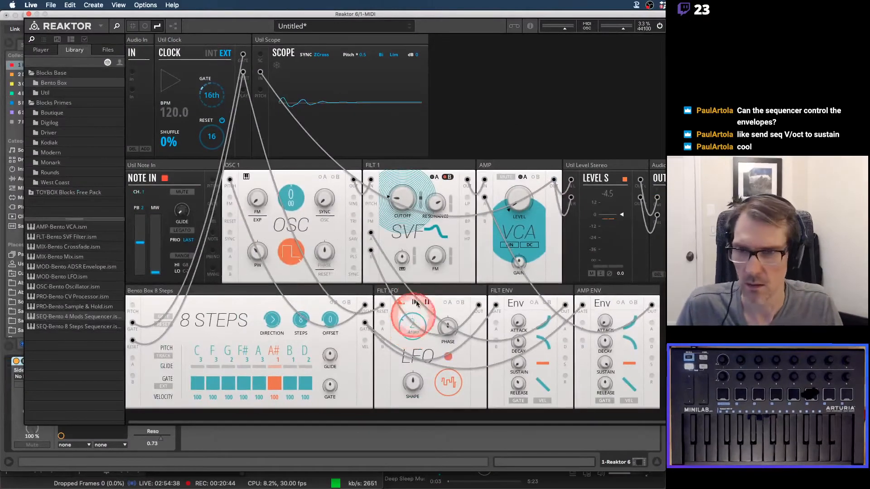
Set the FILT LFO to a rising ramp waveform at about 0.13 Hz with its reset cable unplugged.
left_click(446, 382)
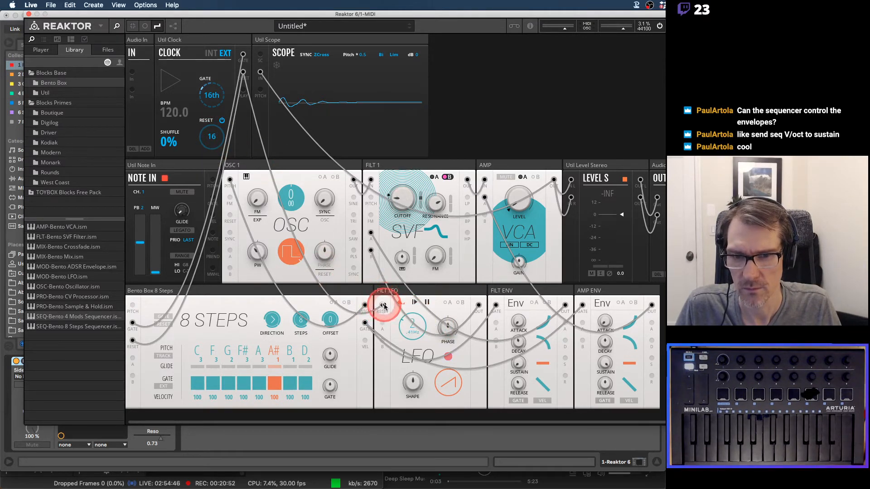
mouse_move(402, 205)
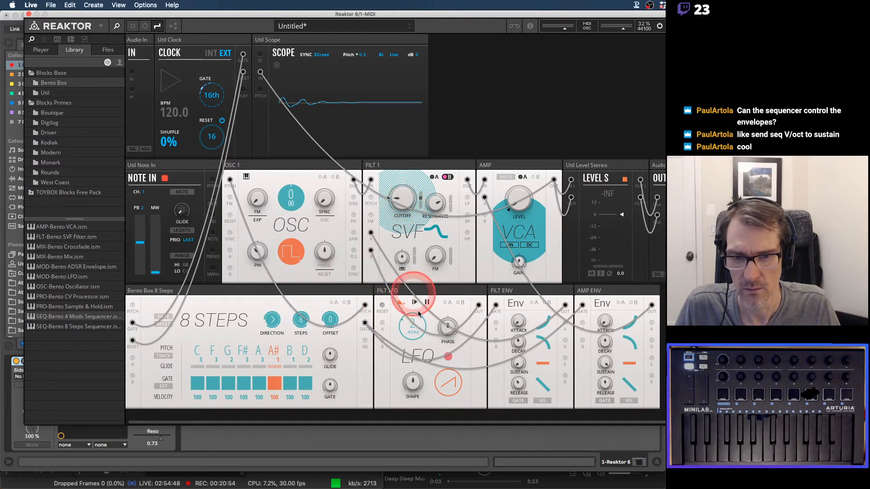
left_click_drag(413, 323, 411, 339)
With the sequence playing, raise the FILT LFO's rate to 0.61 Hz and adjust the B modulation amount on FILT 1's cutoff.
key("space")
left_click(501, 322)
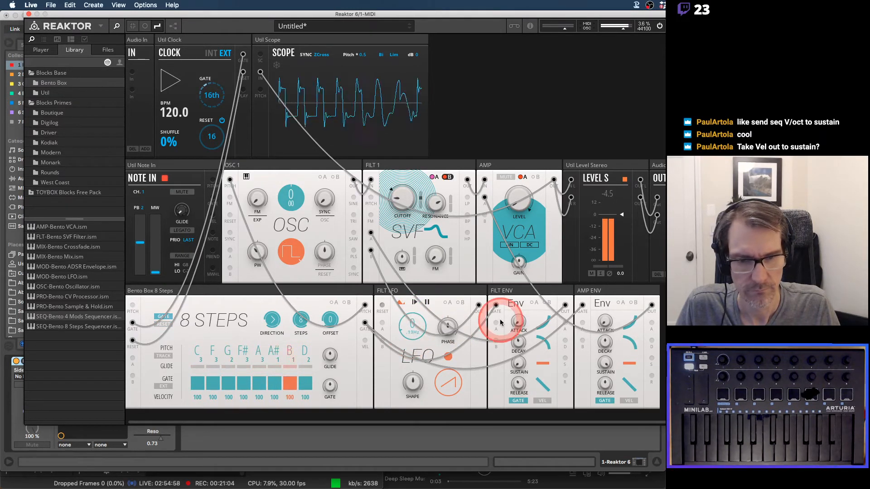
left_click_drag(501, 323, 423, 177)
left_click(447, 177)
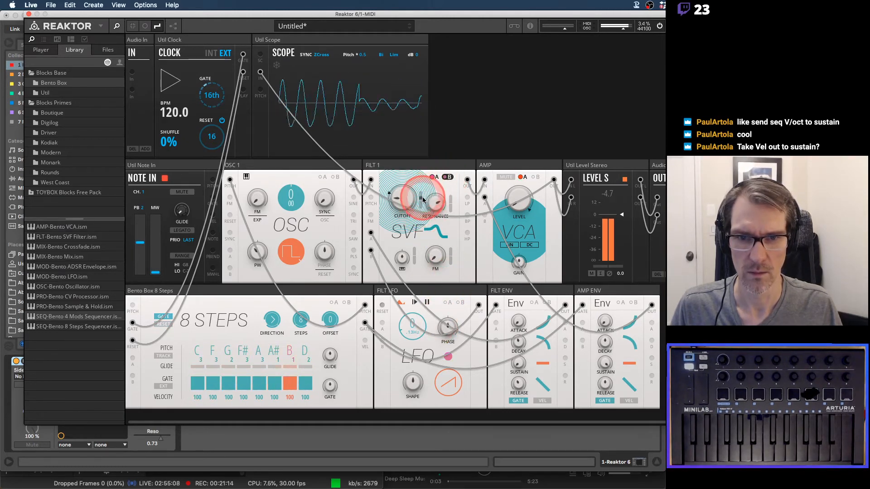
left_click(427, 303)
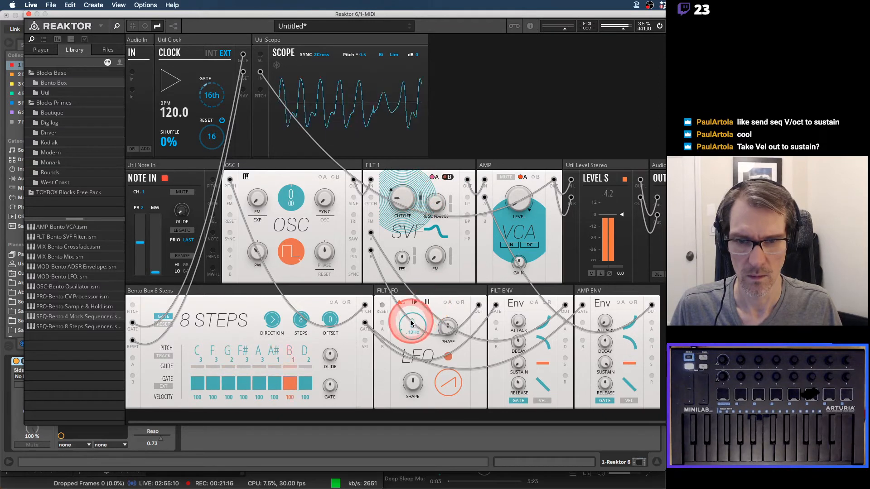
left_click_drag(411, 323, 411, 316)
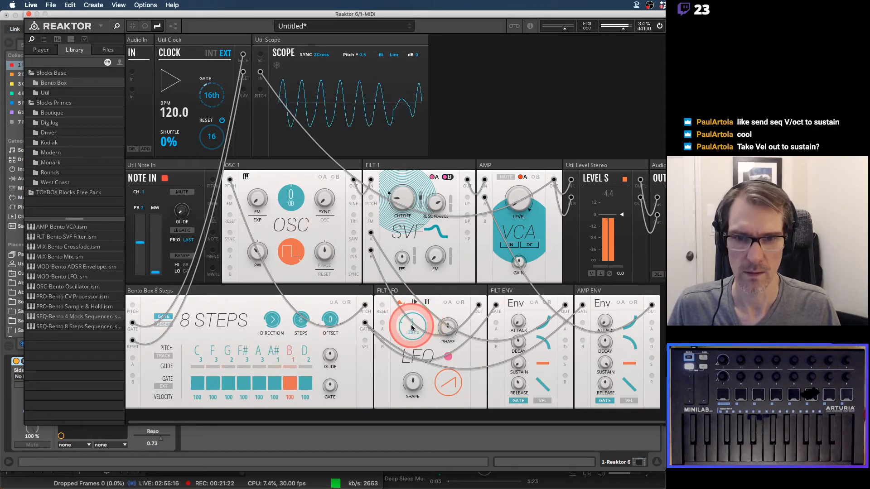
left_click_drag(410, 332, 411, 331)
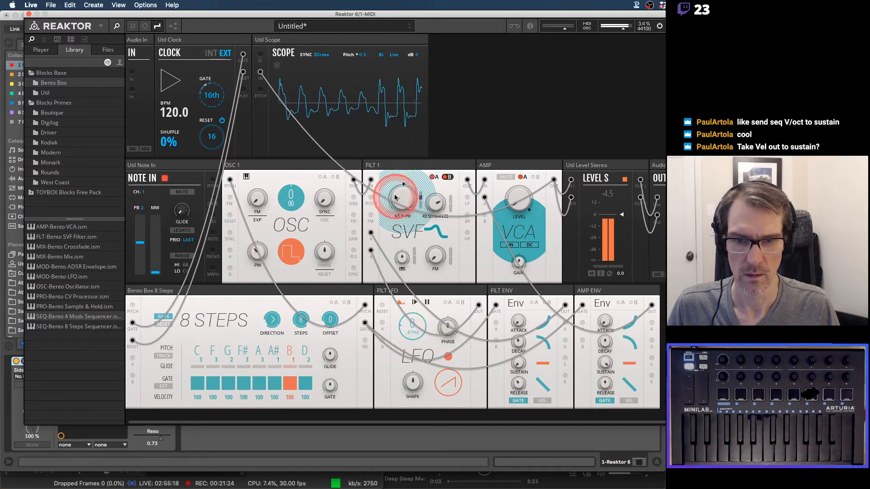
left_click_drag(424, 196, 421, 183)
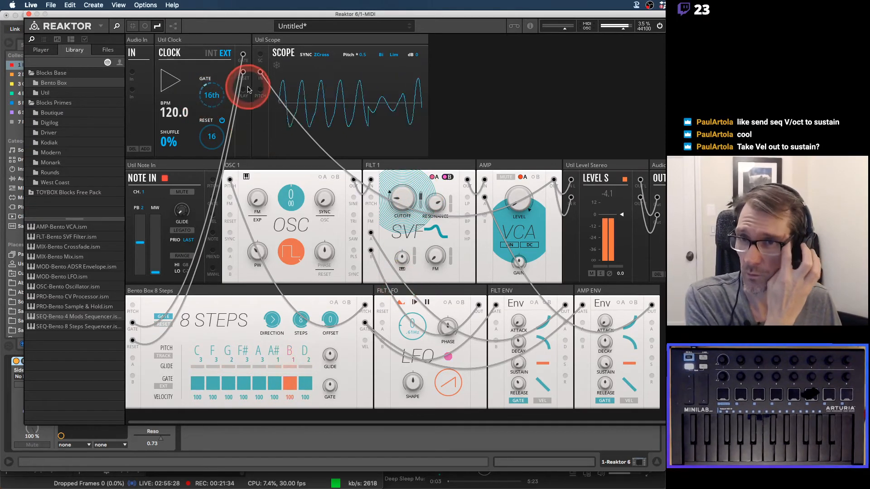
Patch the Clock's reset output back into the FILT LFO's reset input, set FILT 1's cutoff to about 49.5 Hz and stop playback.
left_click_drag(244, 74, 382, 306)
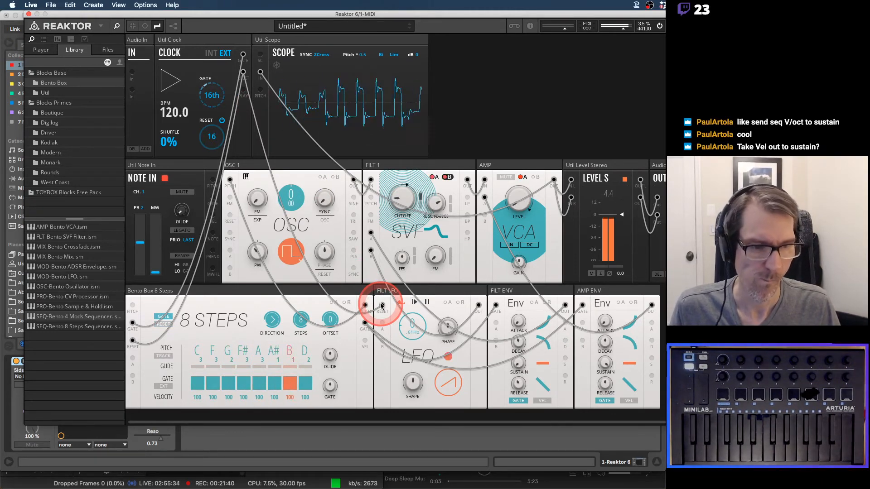
left_click_drag(381, 306, 400, 208)
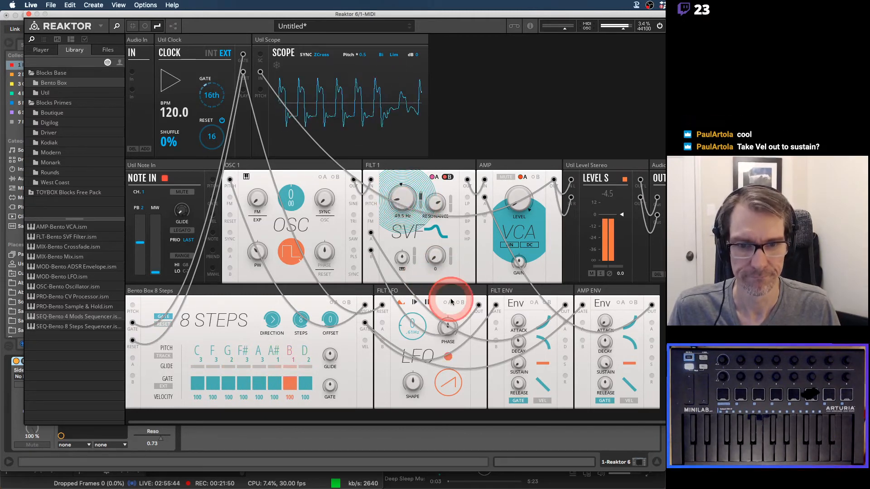
key("space")
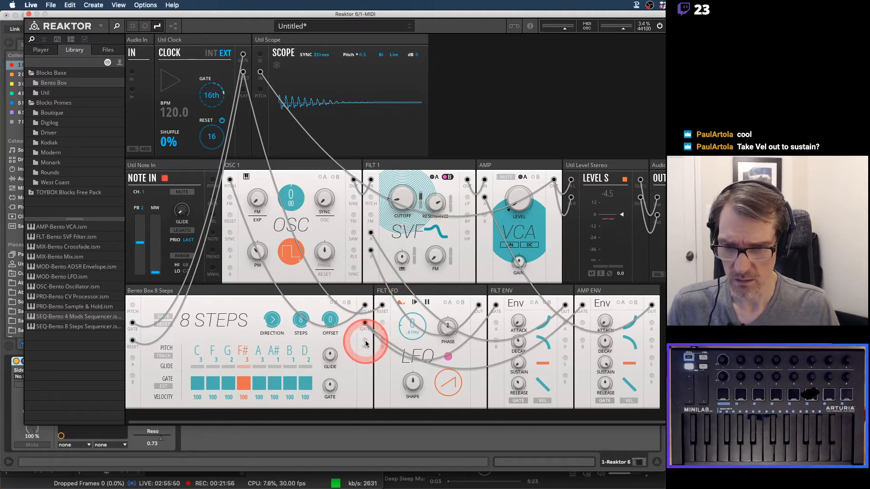
Patch 8 Steps' velocity output into AMP ENV's A modulation input and set the A modulation amount on its sustain.
left_click_drag(366, 344, 366, 343)
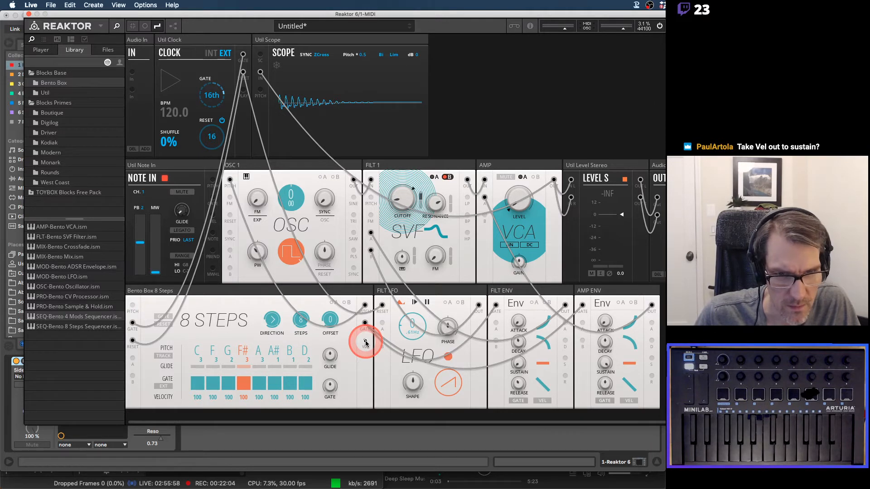
left_click_drag(366, 344, 585, 324)
left_click(622, 303)
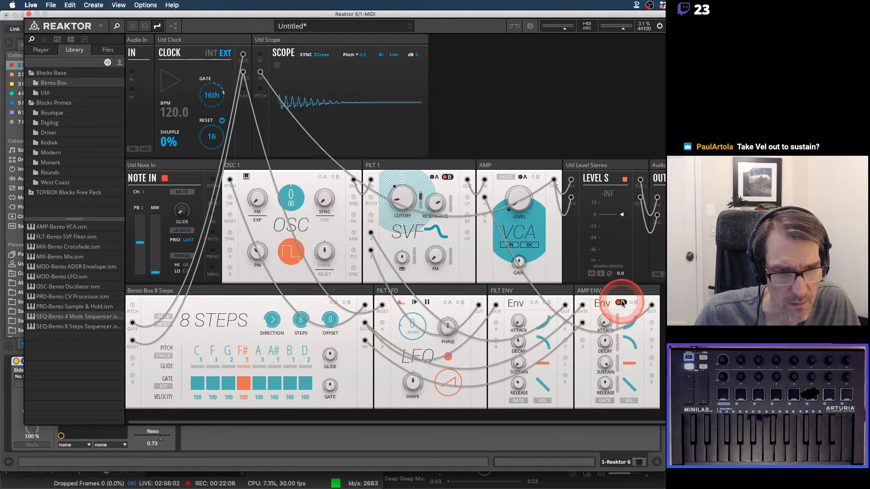
mouse_move(618, 362)
left_mouse_down()
mouse_move(620, 332)
mouse_move(621, 381)
left_mouse_up()
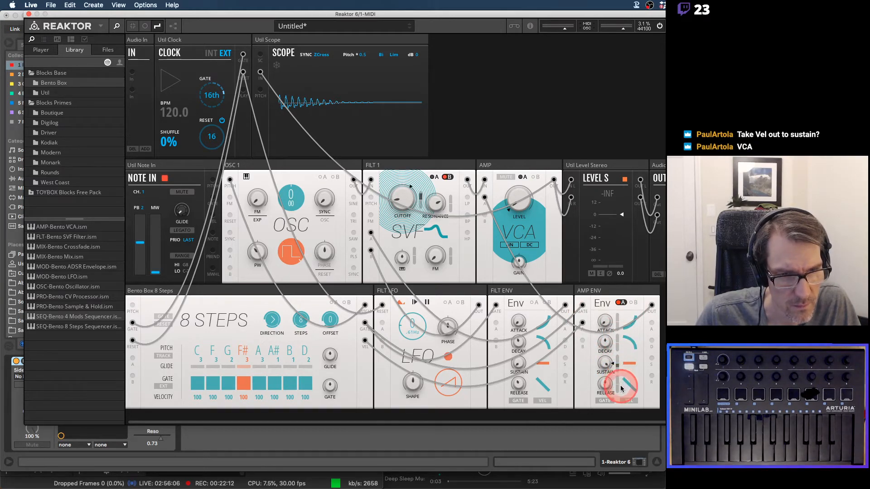
Play the sequence and lower the 8 Steps velocities of steps 1, 2, 3 and 5 to 76, 94, 84 and 76.
key("space")
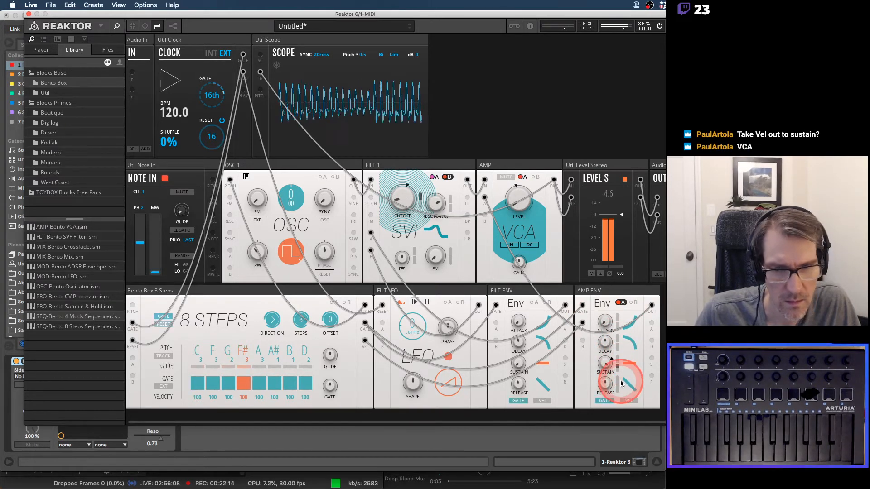
left_click(216, 387)
left_click(217, 387)
left_click_drag(213, 398, 226, 440)
left_click_drag(261, 398, 256, 457)
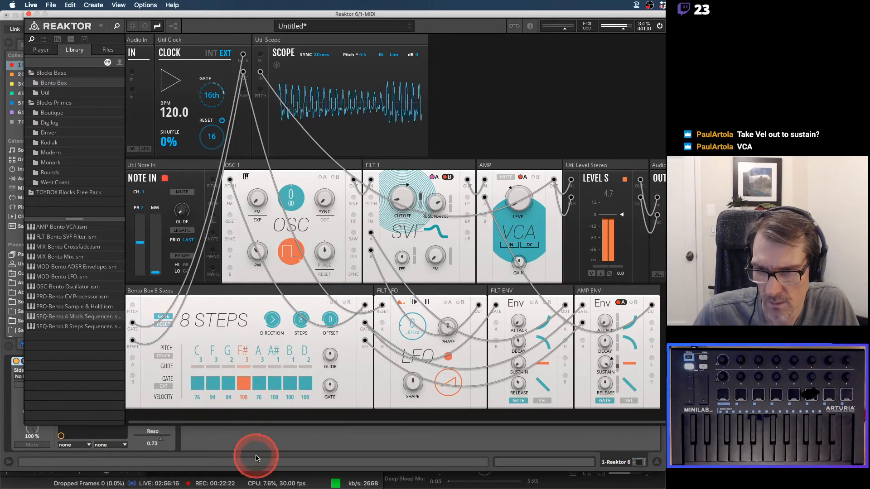
Stop playback, lower the 8 Steps velocities further, with step 1 at 56, step 3 at 40 and step 8 at 60, and resume playback.
key("space")
left_click_drag(273, 398, 295, 472)
left_click_drag(304, 431, 301, 483)
left_click_drag(225, 398, 196, 440)
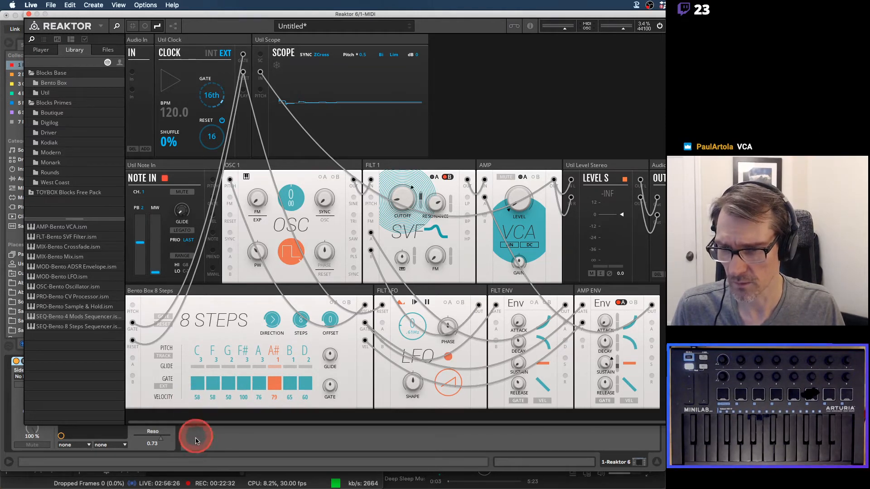
left_click_drag(234, 386, 293, 433)
key("space")
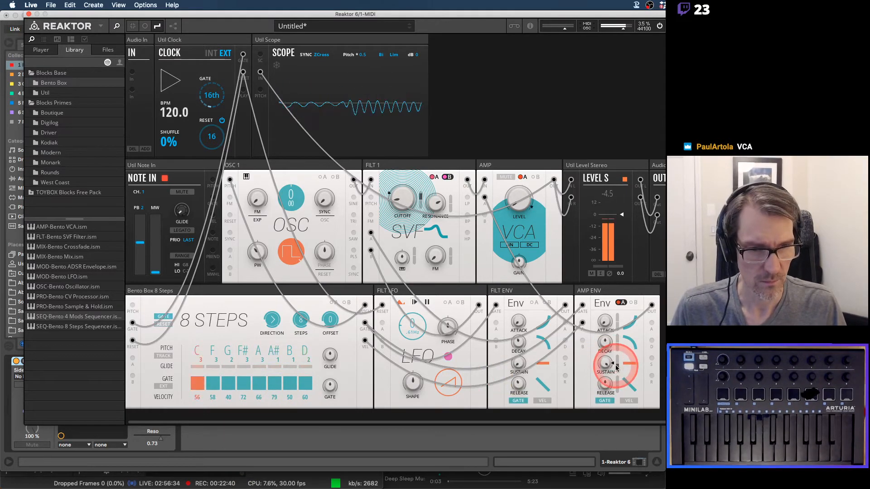
Readjust AMP ENV's sustain modulation, set the 8 Steps velocities to 26, 32, 40, 0, 0, 47, 20 and 33, and stop playback.
left_click_drag(617, 367, 603, 487)
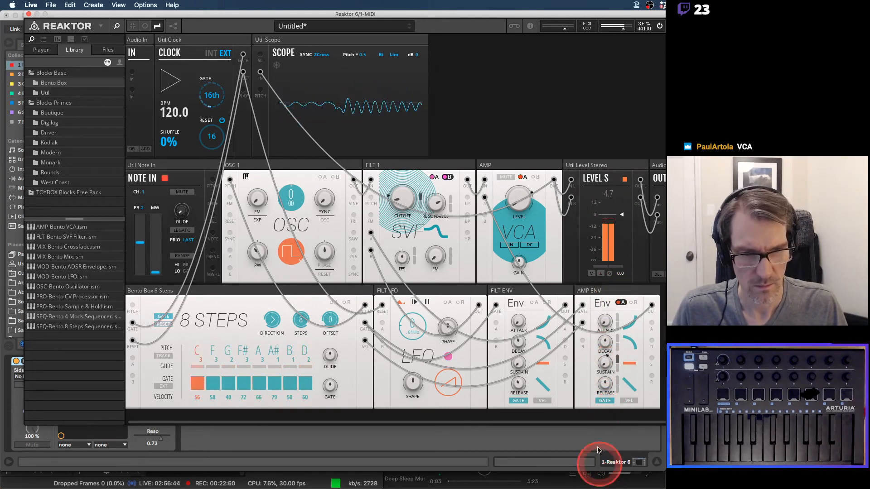
left_click_drag(243, 396, 261, 487)
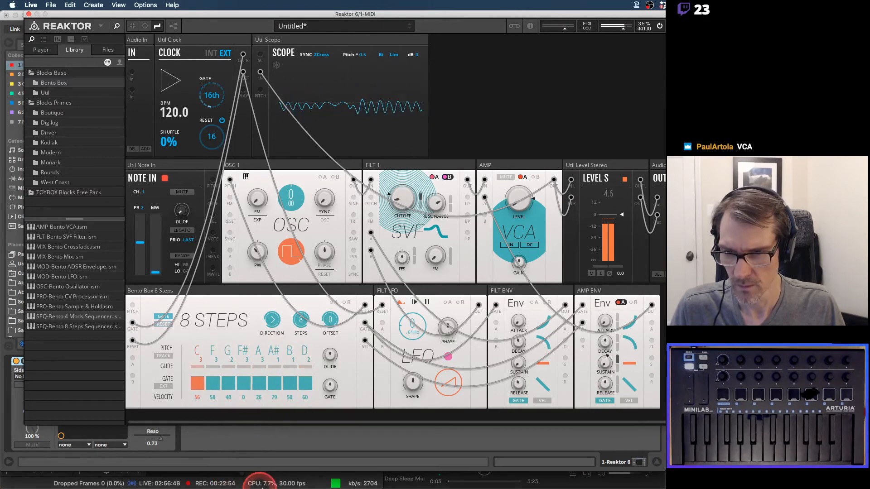
left_click_drag(267, 397, 252, 460)
left_click_drag(276, 393, 196, 416)
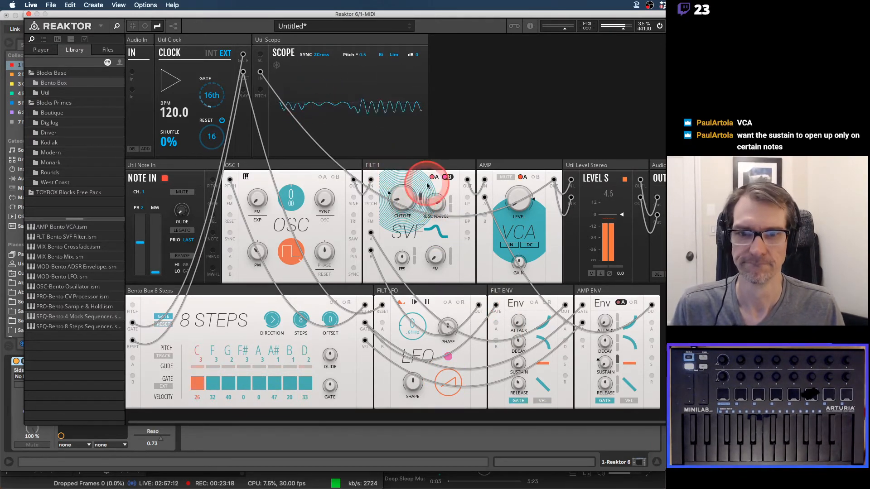
key("space")
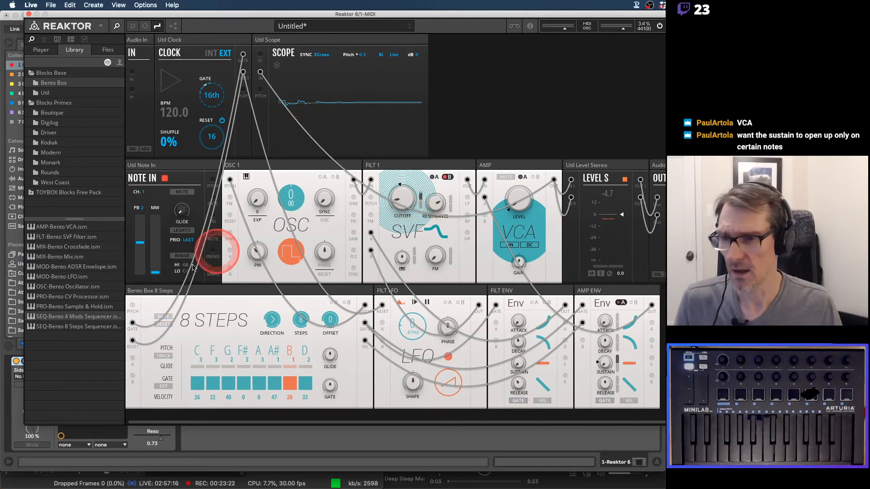
Insert a Bento Box 4 Mods sequencer block between the Clock and the Scope.
left_click(74, 316)
left_click_drag(74, 317, 255, 84)
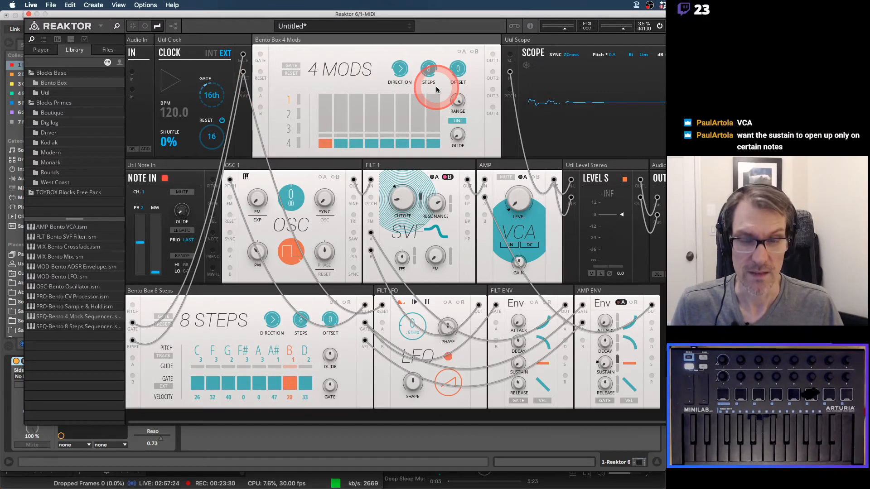
left_click(415, 101)
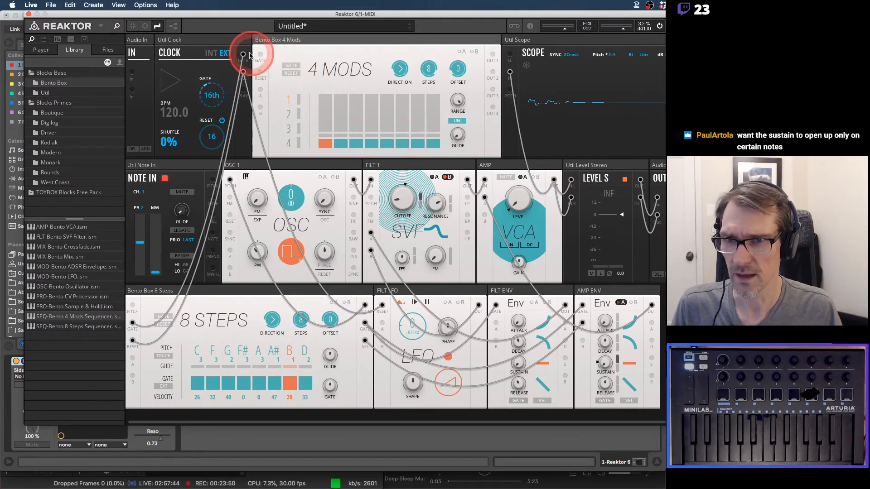
Patch the Clock's gate output into 4 Mods' gate input, and switch its displayed modulation track to 3 and back to 1.
left_click_drag(244, 54, 261, 55)
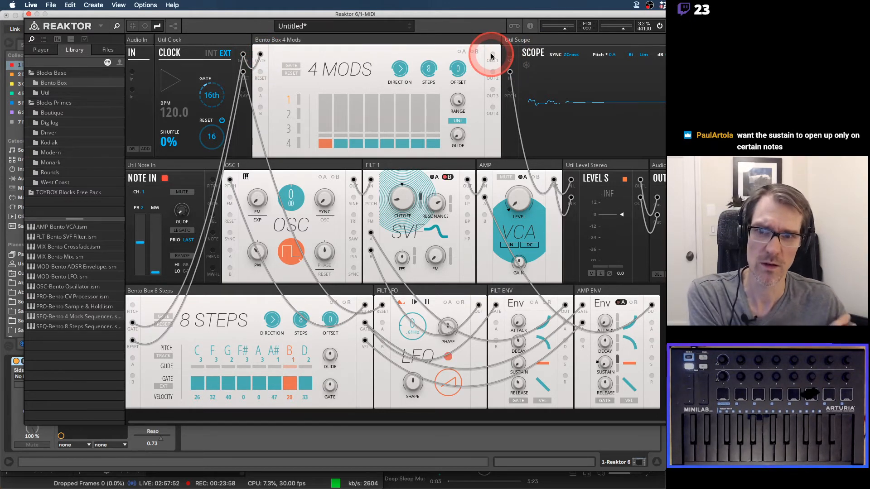
left_click(289, 131)
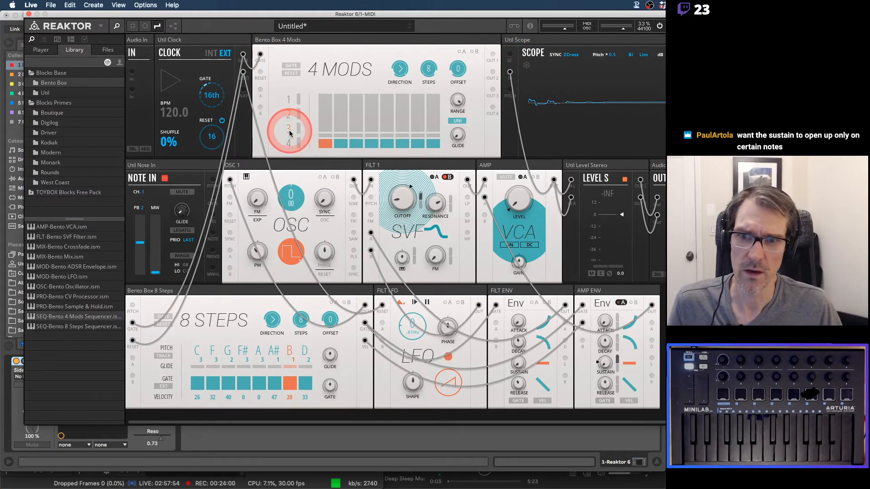
left_click(288, 100)
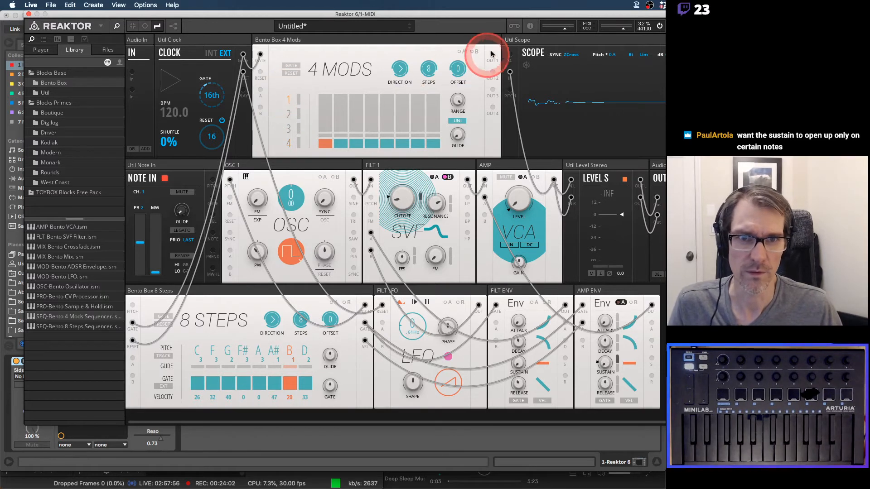
Patch 4 Mods' first output into OSC 1's A input to modulate its waveform, and draw a mostly rising eight-step pattern on track 1.
left_click_drag(492, 54, 230, 254)
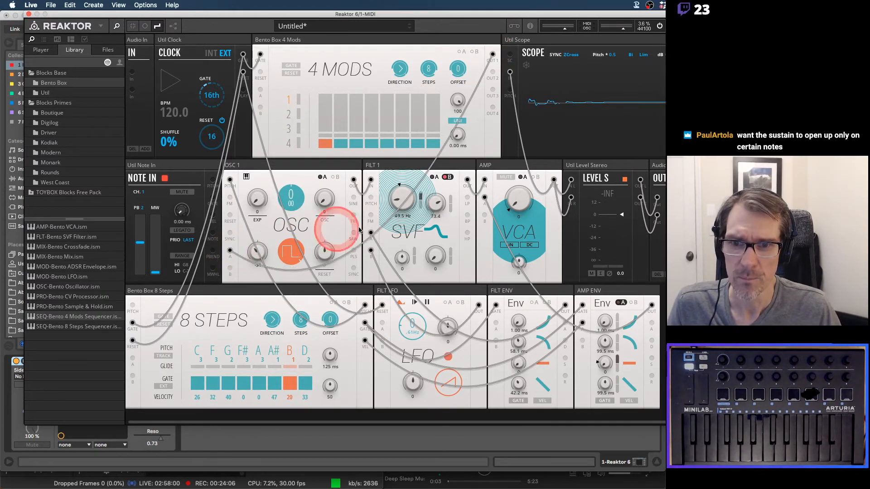
left_click(322, 177)
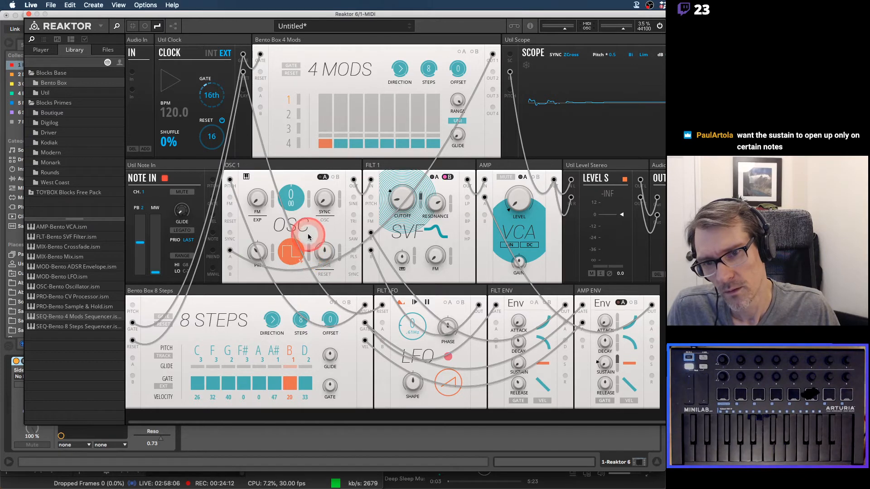
left_click(325, 114)
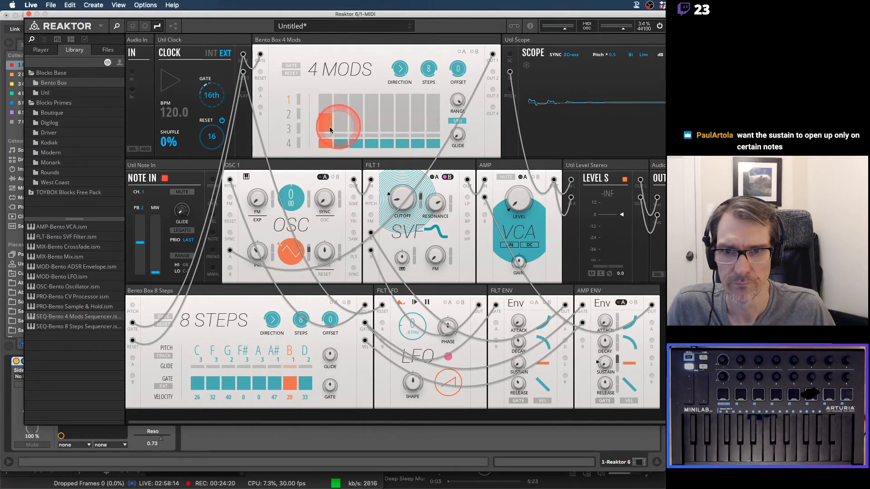
mouse_move(324, 133)
left_mouse_down()
mouse_move(385, 116)
mouse_move(409, 123)
mouse_move(434, 94)
left_mouse_up()
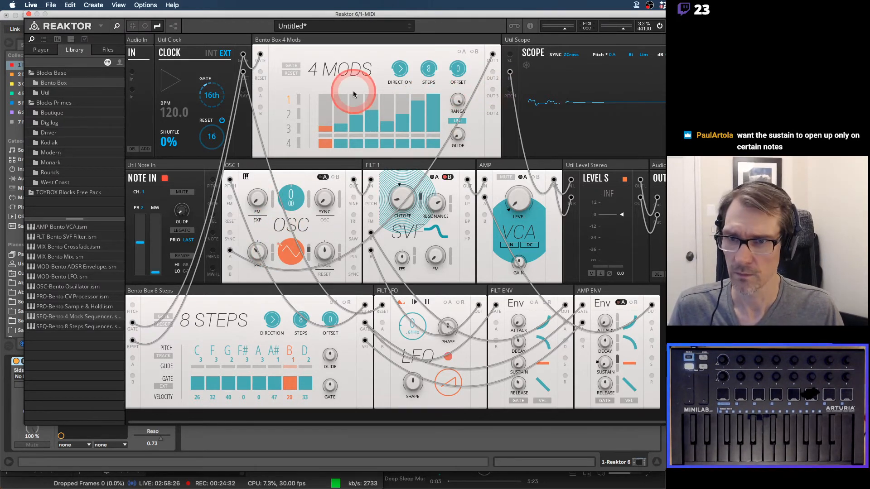
Patch the Clock's reset into 4 Mods' reset, and during playback redraw track 1 with steps 1, 5 and 8 high and 6 and 7 empty.
left_click_drag(245, 75, 260, 72)
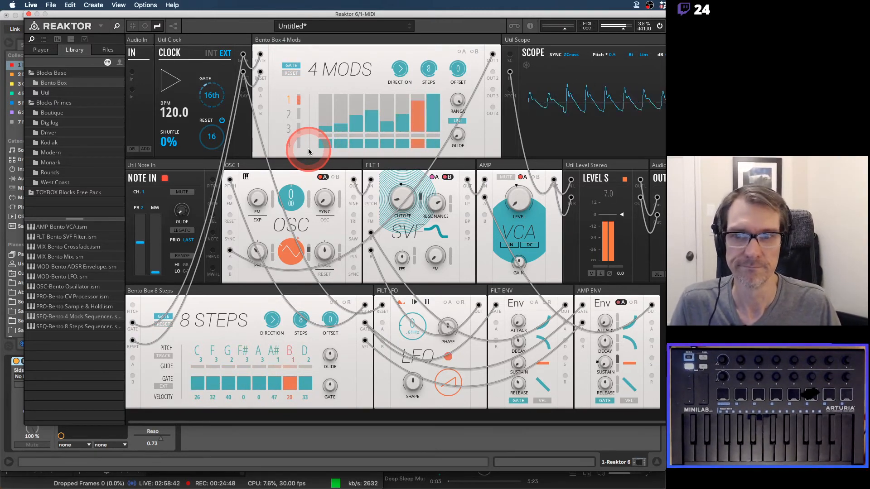
mouse_move(309, 151)
left_mouse_down()
mouse_move(333, 102)
mouse_move(341, 107)
left_mouse_up()
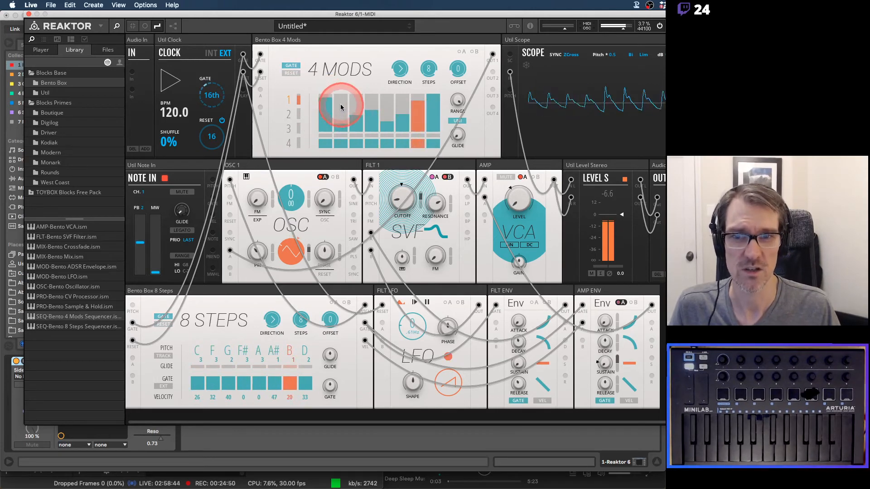
mouse_move(404, 121)
left_mouse_down()
mouse_move(395, 132)
mouse_move(385, 98)
mouse_move(420, 96)
mouse_move(385, 119)
mouse_move(416, 136)
mouse_move(408, 116)
mouse_move(421, 113)
mouse_move(377, 109)
mouse_move(375, 97)
mouse_move(374, 136)
mouse_move(373, 126)
left_mouse_up()
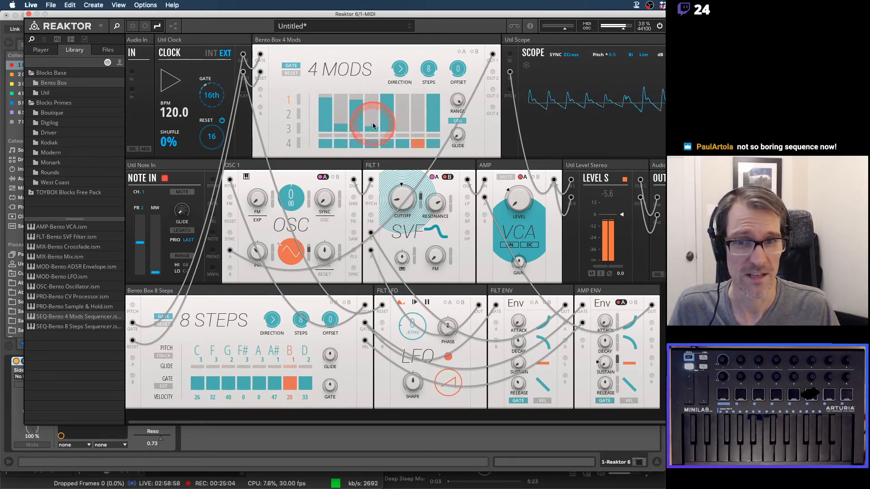
left_click(353, 116)
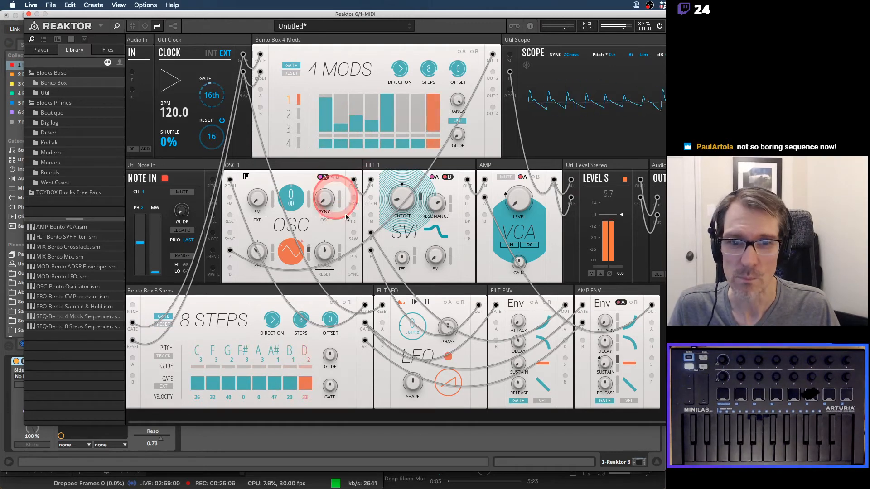
key("space")
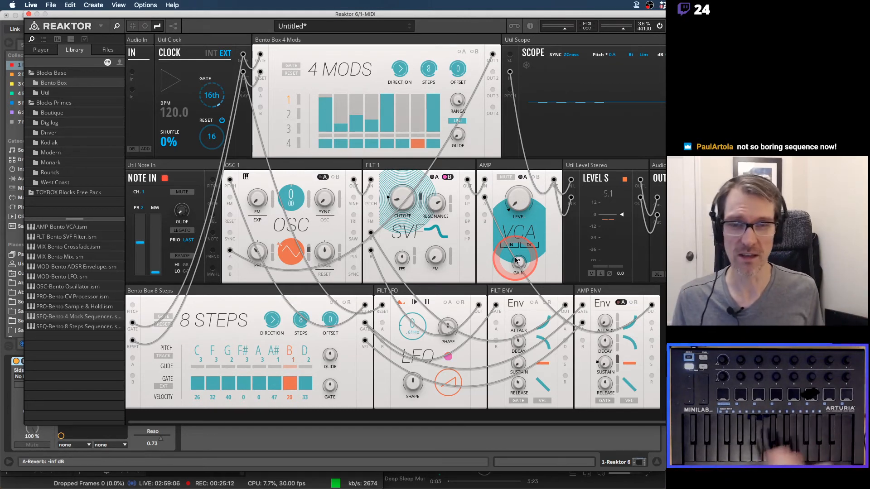
Set the FILT LFO's rate to .28 Hz.
left_click(432, 146)
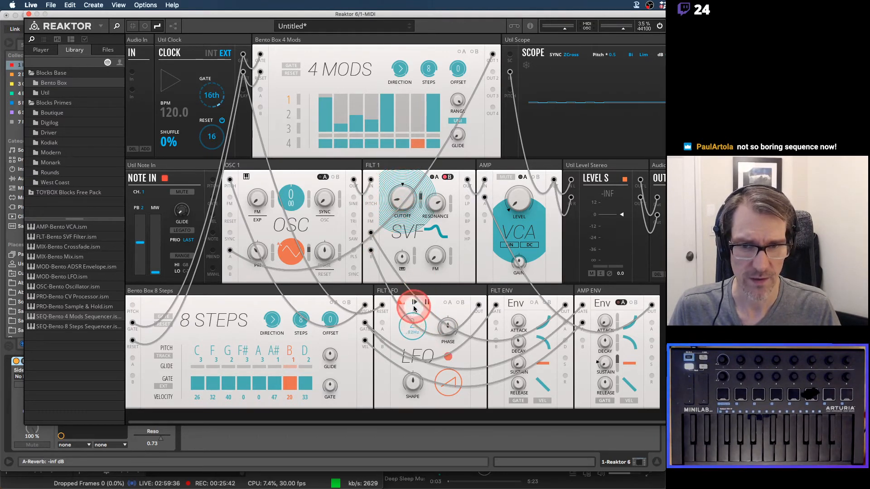
left_click_drag(413, 295, 414, 333)
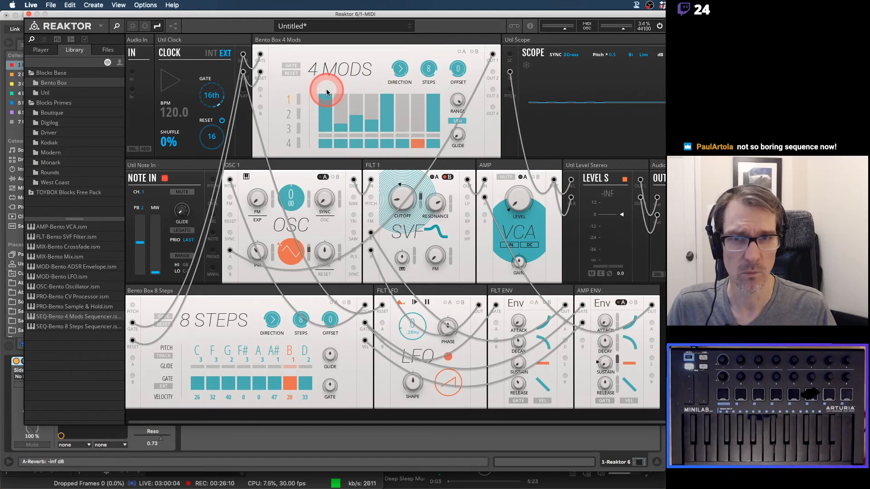
mouse_move(326, 89)
left_mouse_down()
mouse_move(323, 133)
mouse_move(320, 88)
mouse_move(335, 105)
left_mouse_up()
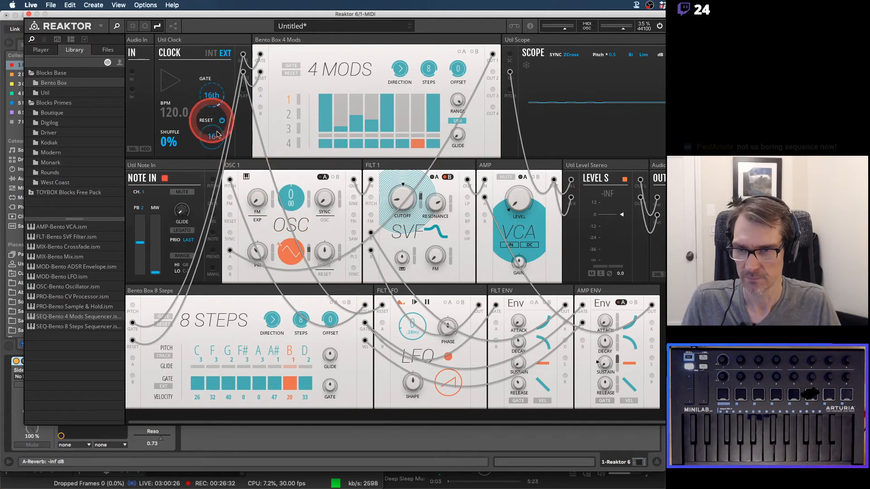
left_click(256, 170)
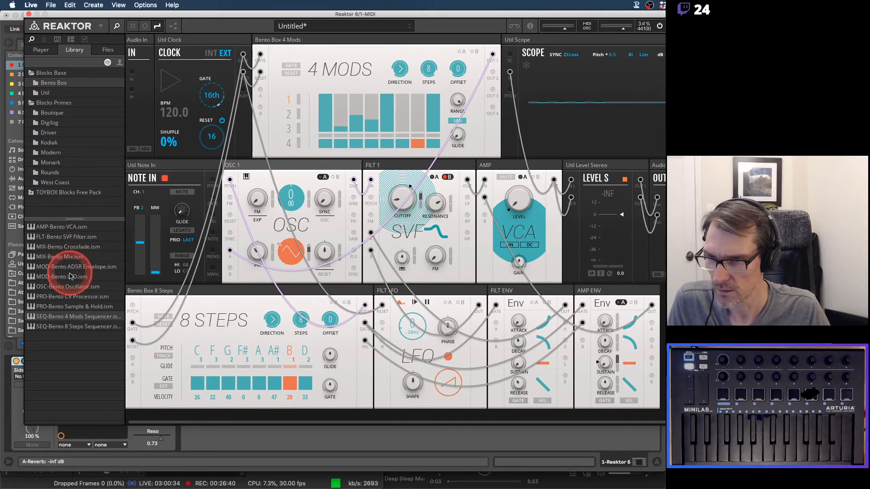
Insert a Bento Box Oscillator block in its own row between the Note In row and the 8 Steps row.
left_click_drag(66, 286, 141, 279)
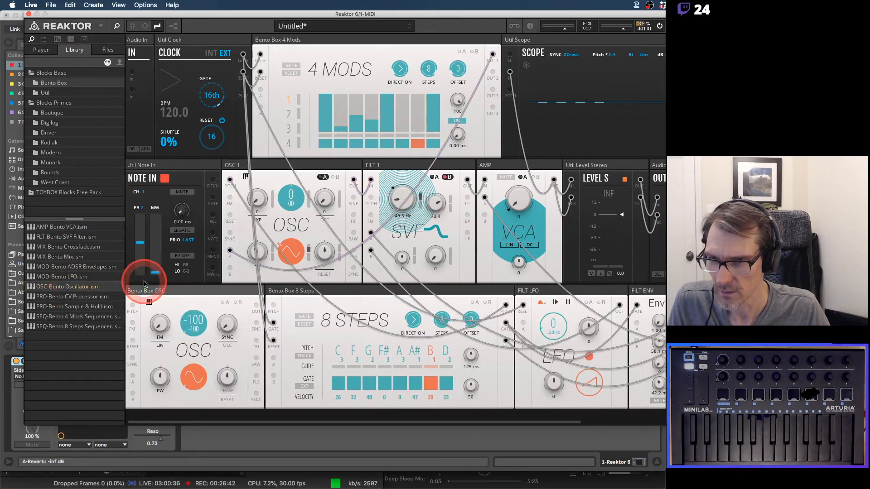
left_click_drag(307, 293, 211, 387)
left_click_drag(353, 268, 461, 390)
mouse_move(318, 270)
left_mouse_down()
mouse_move(517, 337)
mouse_move(541, 393)
mouse_move(329, 266)
left_mouse_up()
left_click_drag(635, 369, 637, 395)
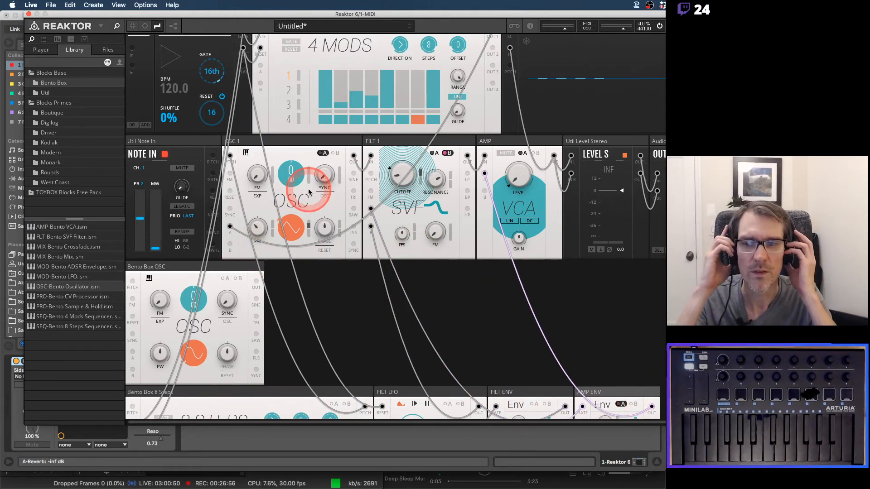
Rename the new oscillator block OSC 2.
left_click(138, 268)
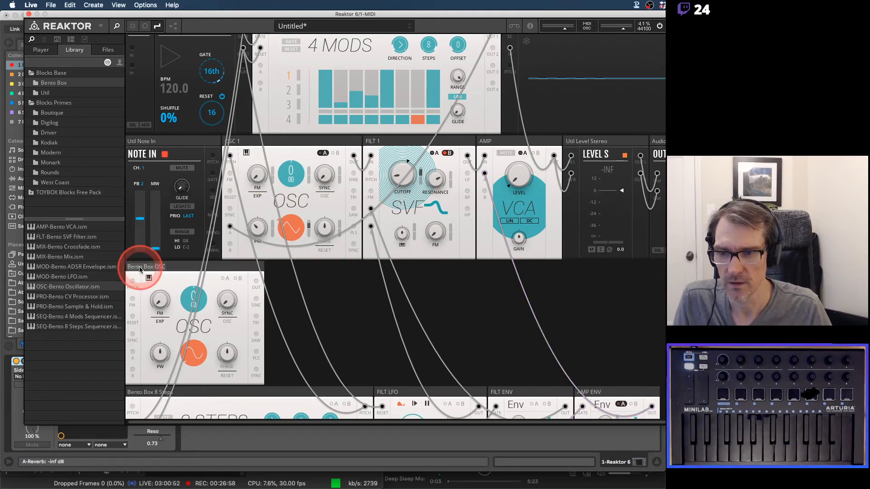
type("OSC 2")
key("Return")
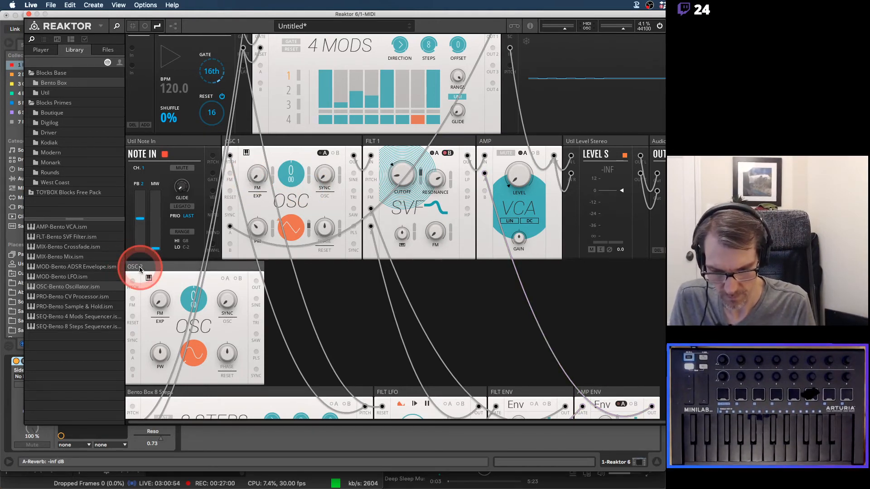
Move OSC 1 into the new row in front of OSC 2, and insert a Bento Box Crossfade block after OSC 2.
left_click_drag(258, 142, 146, 259)
left_click(313, 256)
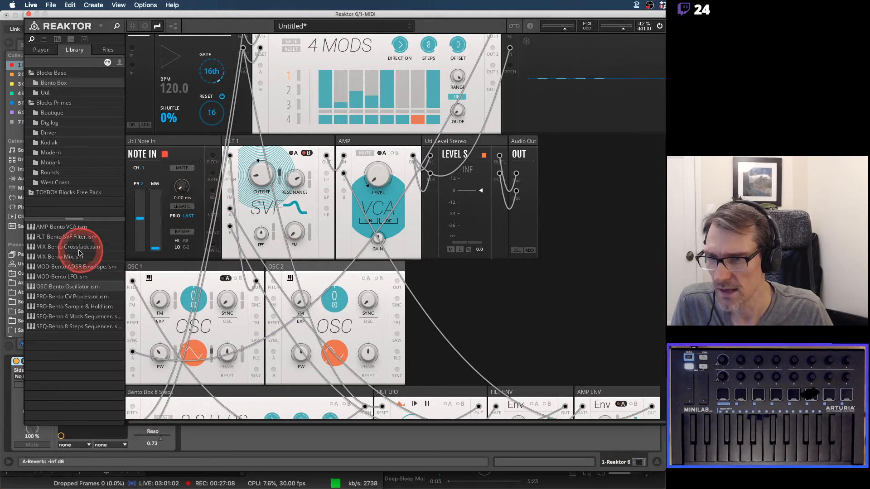
left_click_drag(71, 250, 214, 199)
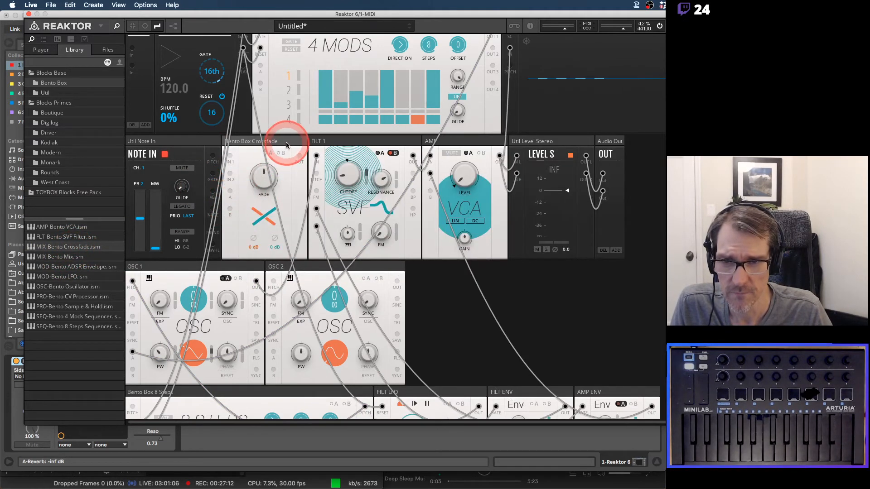
left_click_drag(287, 142, 481, 270)
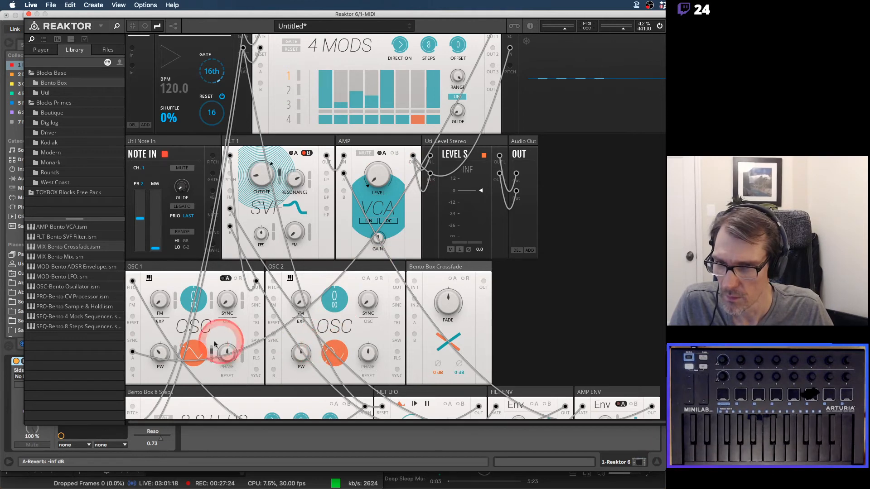
Patch 8 Steps' pitch output into OSC 2's pitch input, and route both oscillators through the Crossfade into FILT 1's input.
scroll(317, 315, "down", 5)
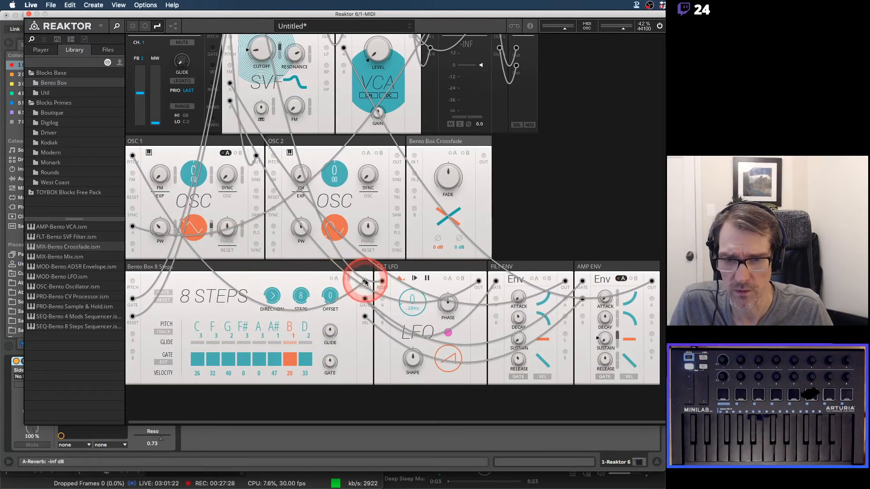
left_click_drag(366, 281, 273, 159)
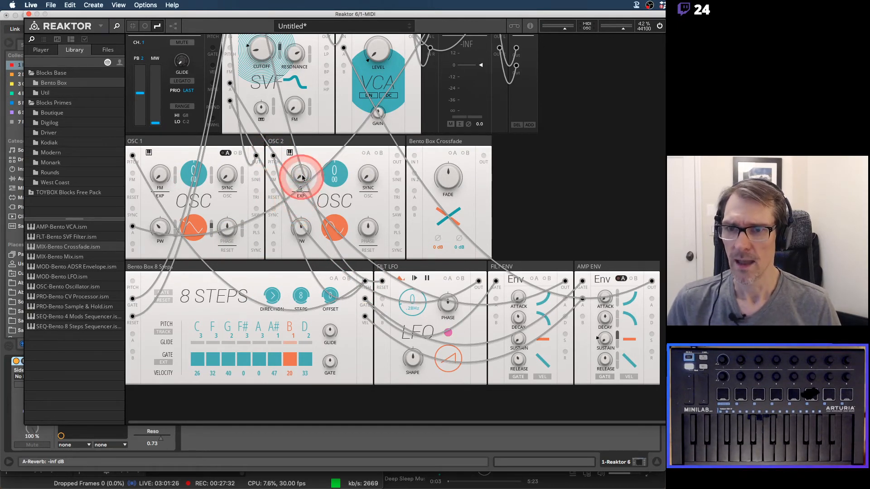
scroll(301, 181, "up", 6)
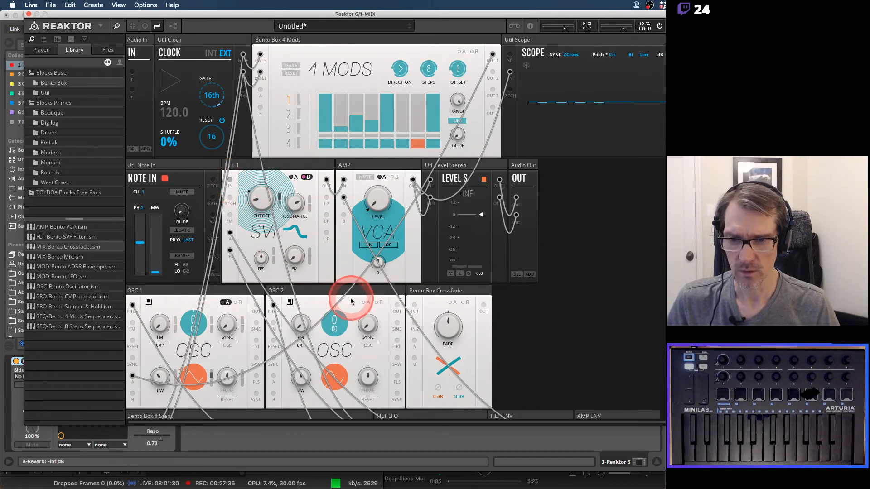
left_click_drag(259, 307, 416, 325)
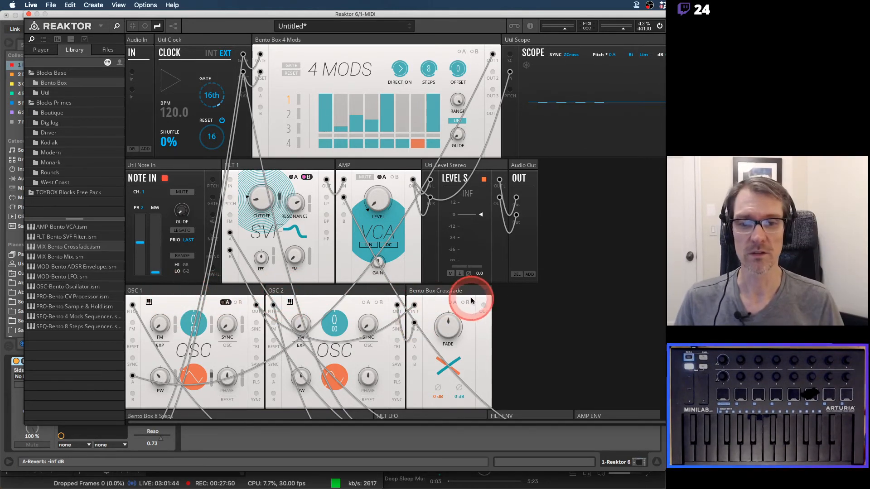
left_click_drag(483, 305, 231, 181)
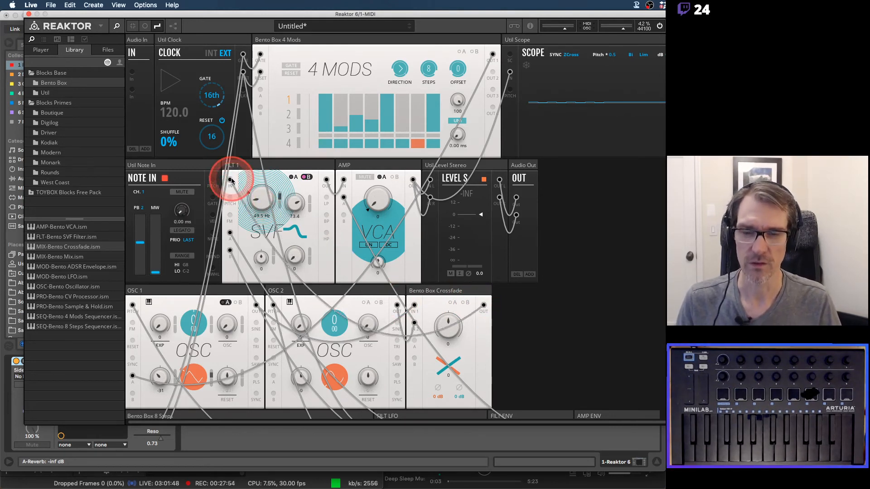
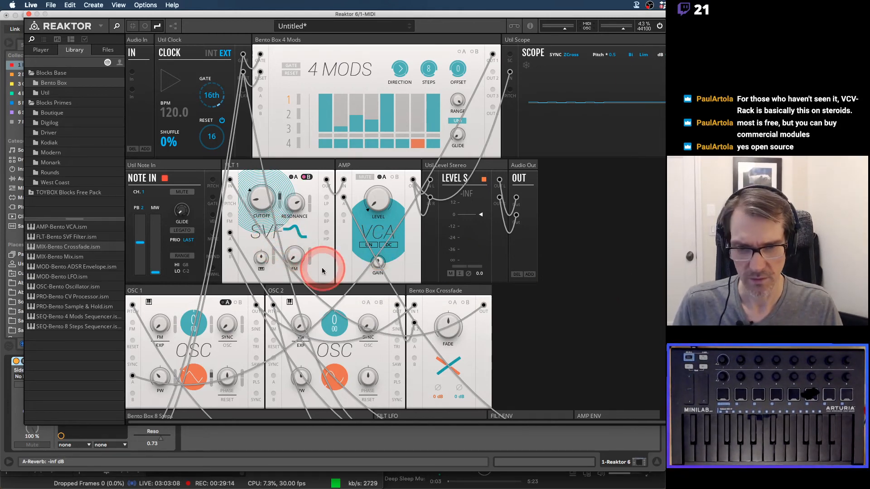
Patch 4 Mods' second output into OSC 2's A input, and draw track 2 falling to zero at step 4 and rising to full at step 8.
scroll(336, 303, "down", 2)
scroll(338, 303, "up", 2)
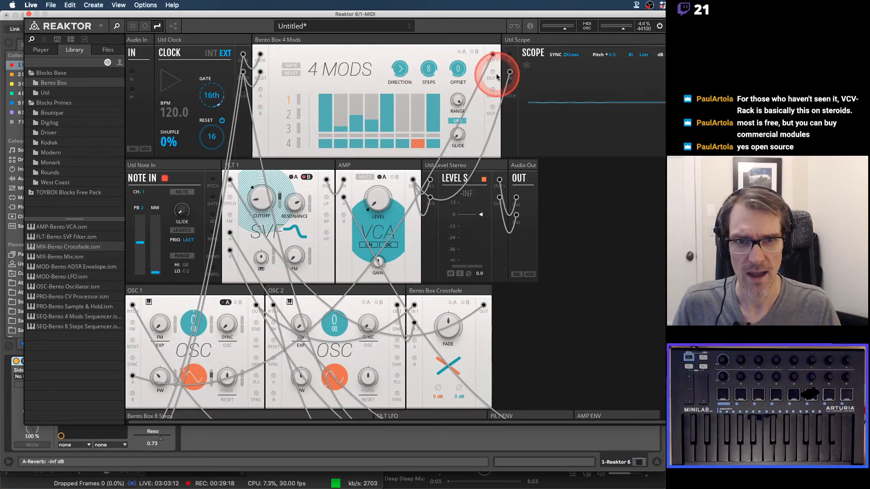
left_click_drag(493, 75, 273, 376)
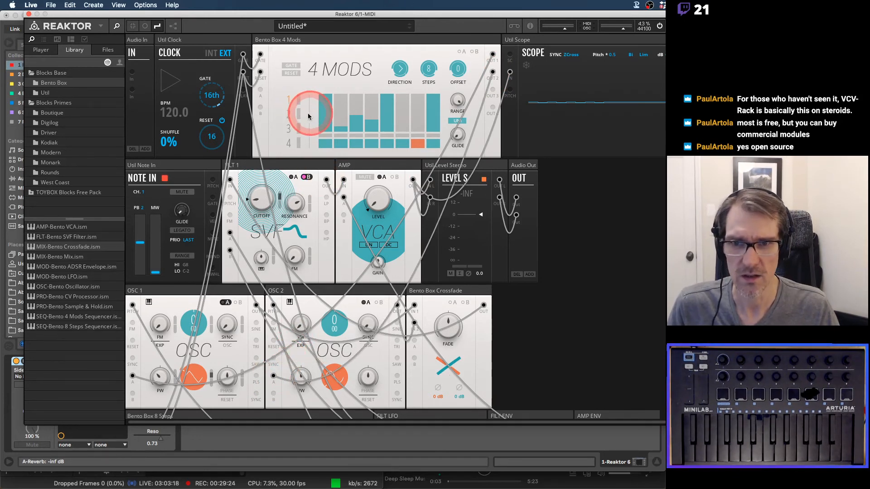
left_click(293, 114)
mouse_move(334, 114)
left_mouse_down()
mouse_move(324, 121)
mouse_move(326, 111)
mouse_move(334, 124)
mouse_move(340, 113)
mouse_move(387, 132)
mouse_move(419, 106)
mouse_move(417, 82)
mouse_move(418, 118)
mouse_move(417, 112)
left_mouse_up()
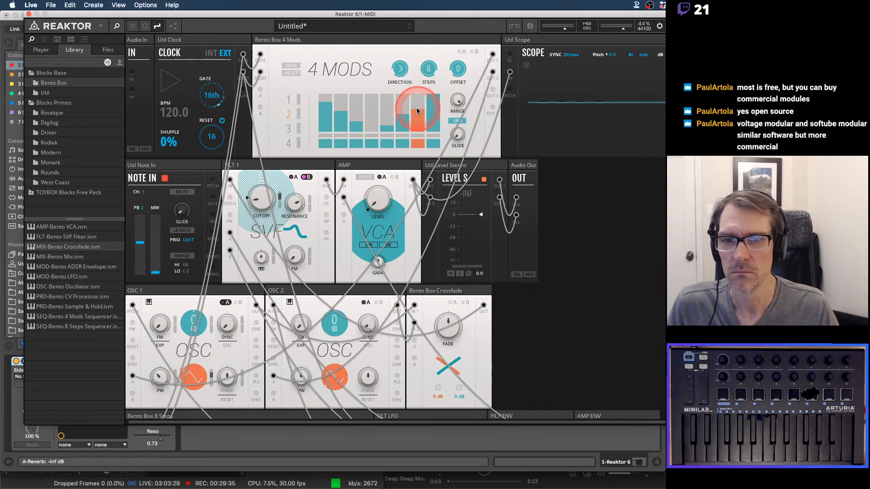
left_click(287, 100)
left_click(288, 113)
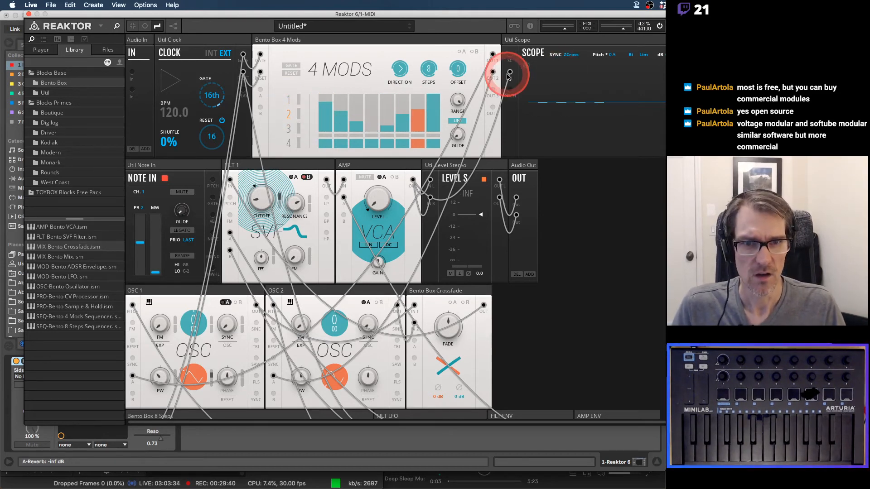
left_click_drag(455, 136, 458, 94)
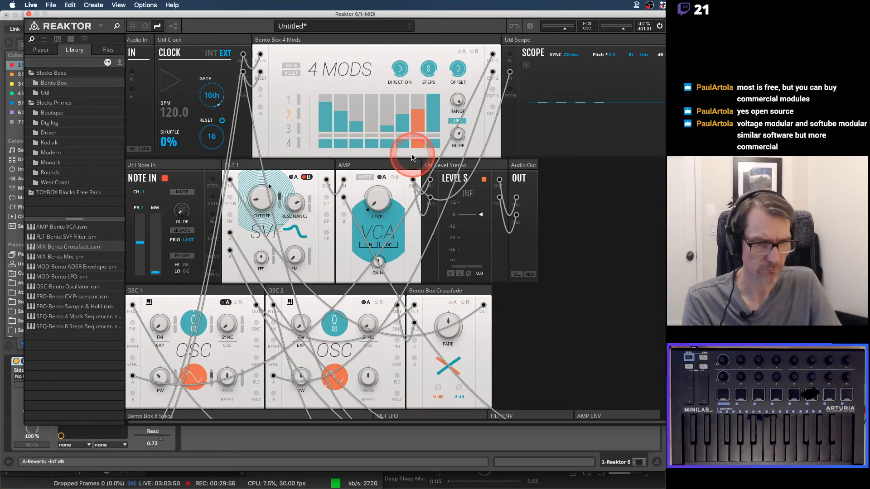
Start playback with the Crossfade's fade turned fully toward OSC 2.
scroll(558, 299, "down", 5)
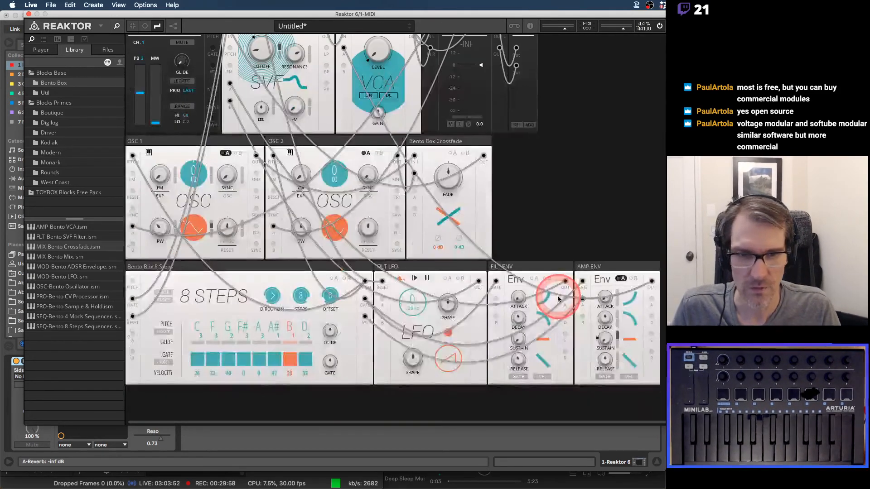
scroll(559, 299, "up", 3)
scroll(558, 299, "up", 2)
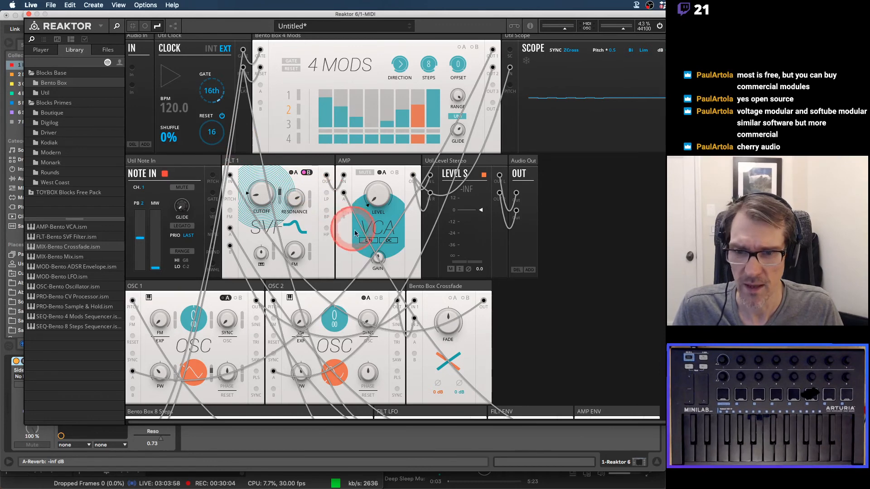
left_click_drag(446, 323, 444, 371)
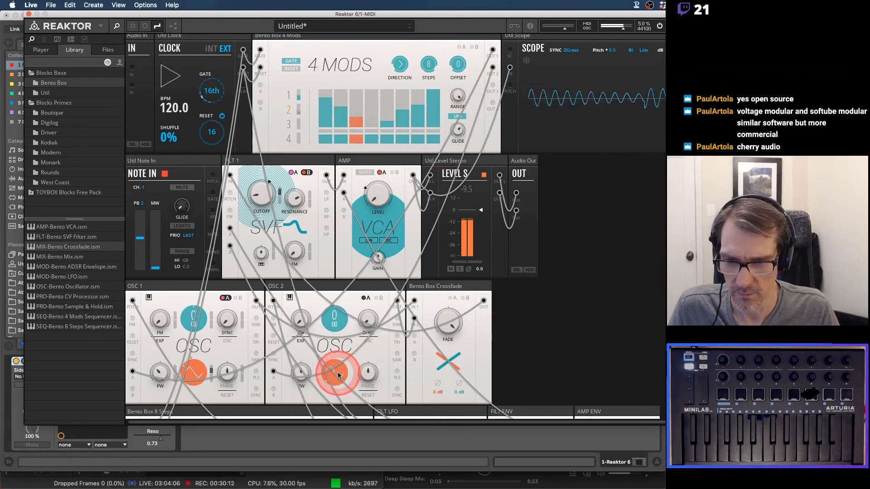
left_click(307, 372)
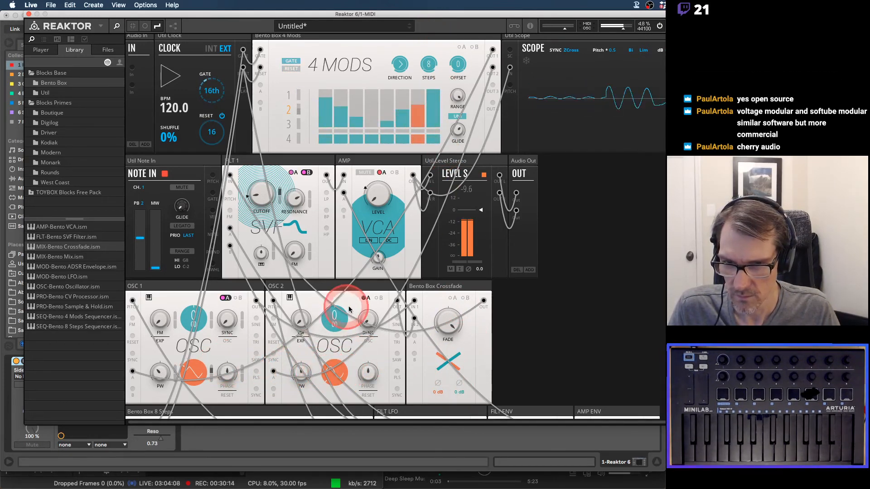
Raise the A modulation amount on OSC 2's waveform control and adjust the glide of 4 Mods' track 2.
left_click(365, 298)
left_click(356, 373)
left_click_drag(354, 374, 356, 328)
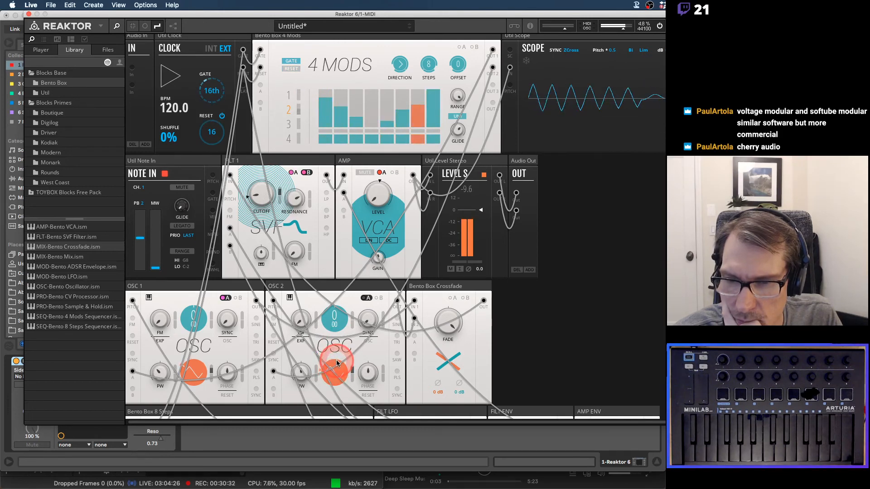
left_click_drag(459, 129, 406, 154)
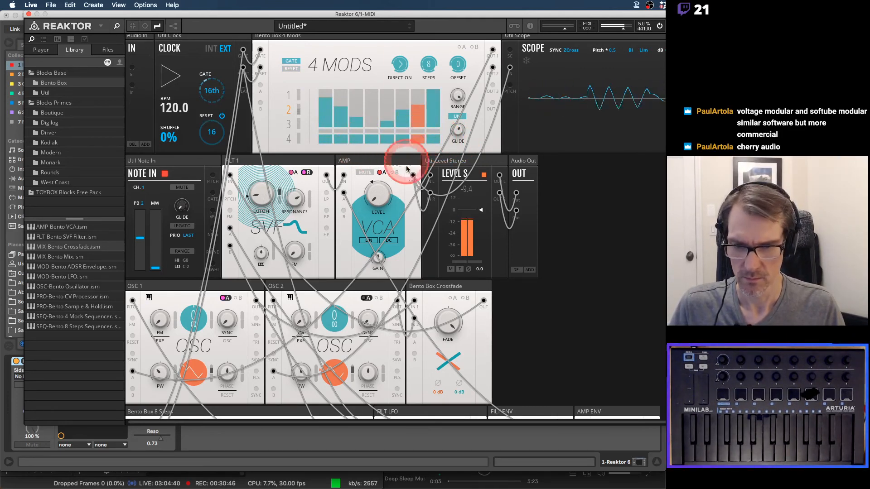
Play the patch in short passes, checking 4 Mods' tracks 1 and 2 against OSC 2's A modulation.
key("space")
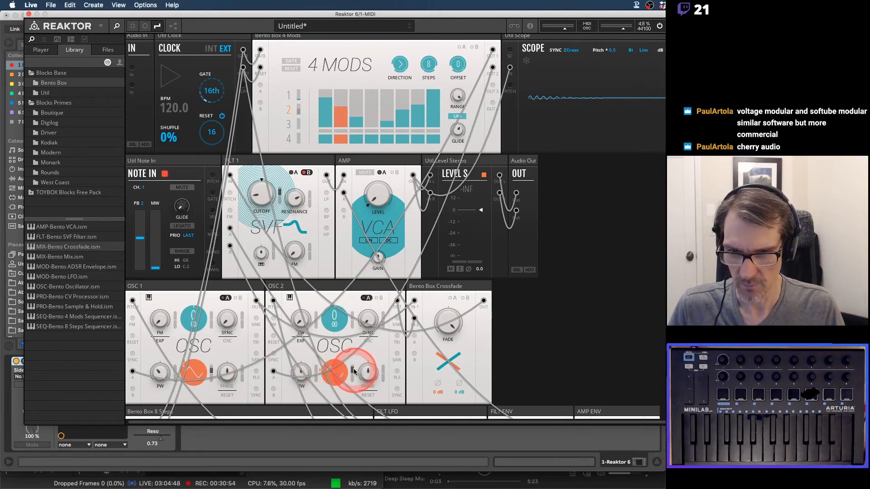
key("space")
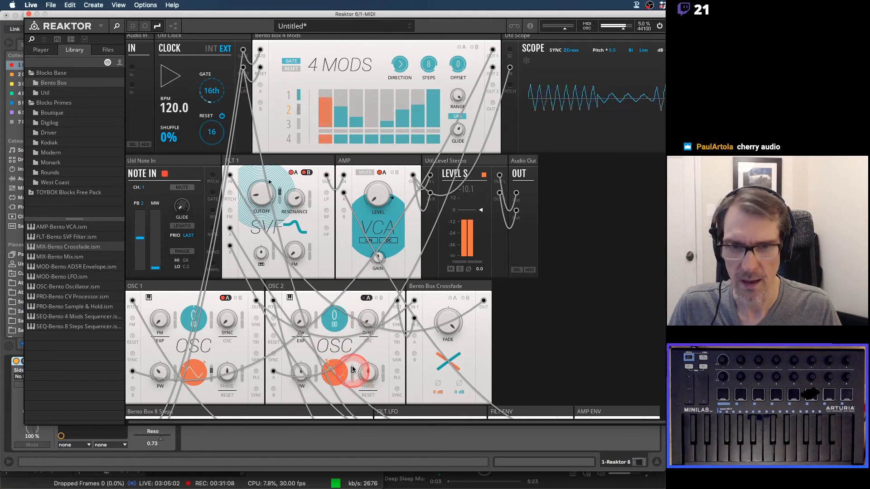
left_click(288, 96)
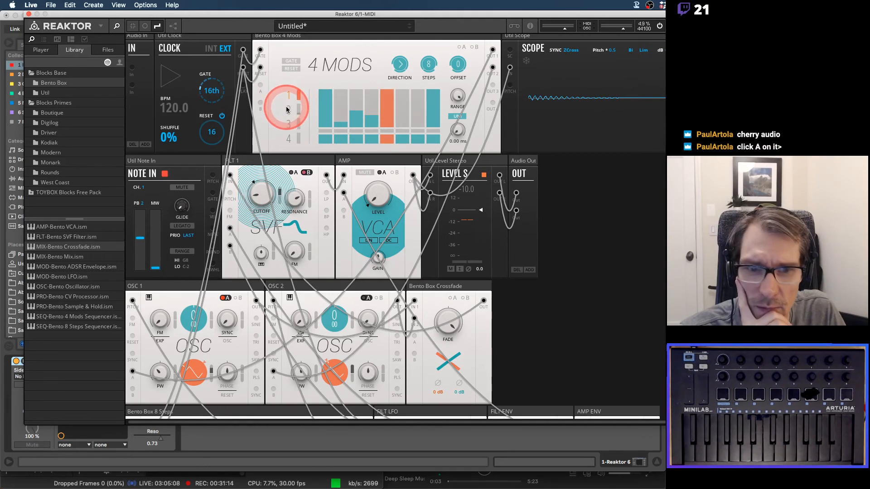
left_click(288, 110)
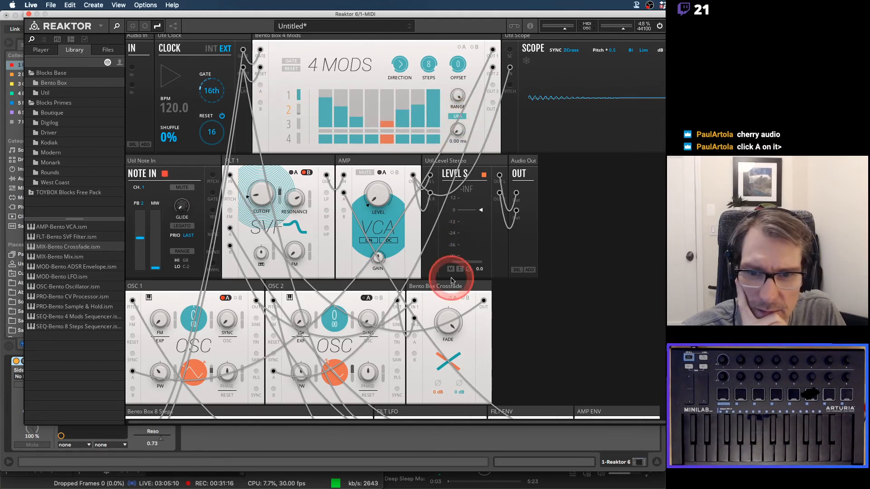
left_click(366, 299)
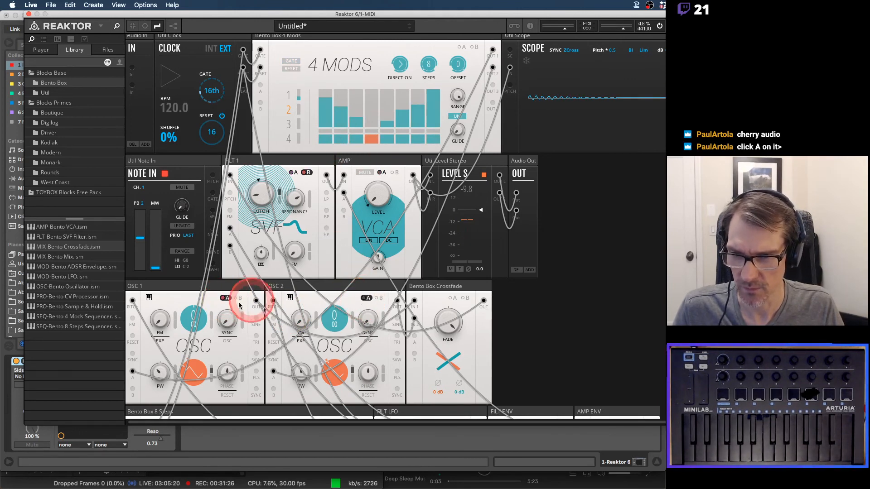
key("space")
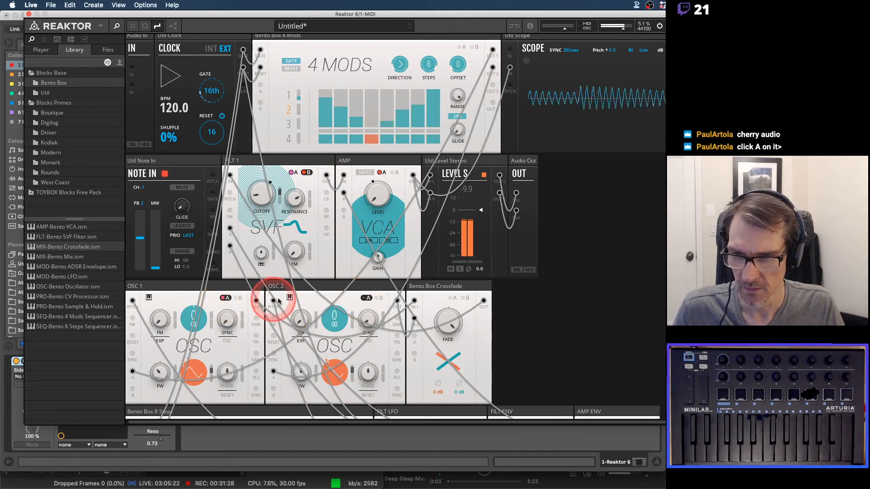
key("space")
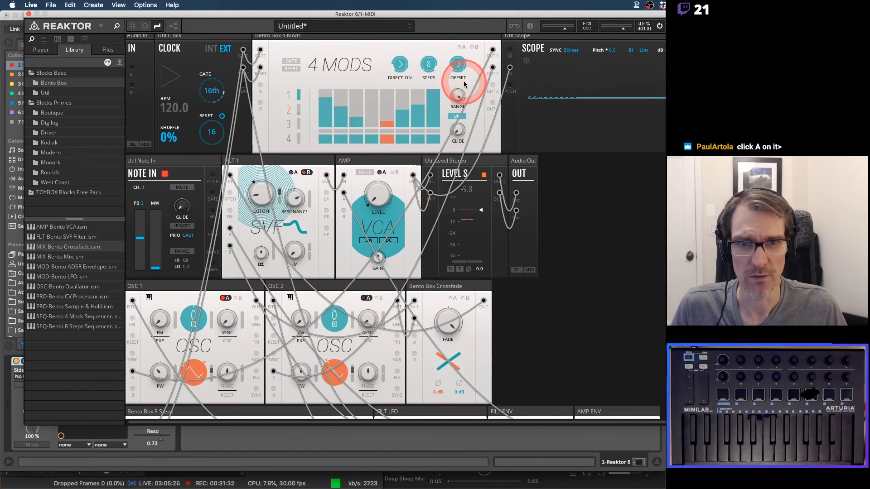
left_click(462, 47)
left_click(461, 47)
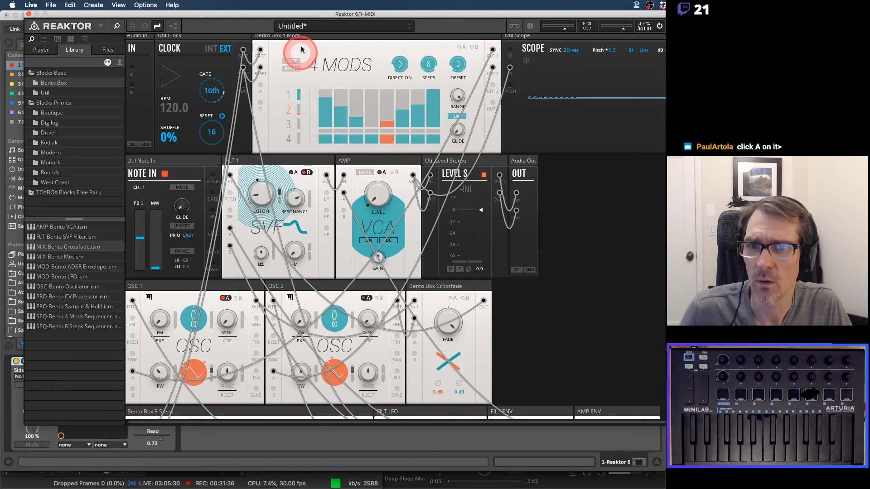
key("space")
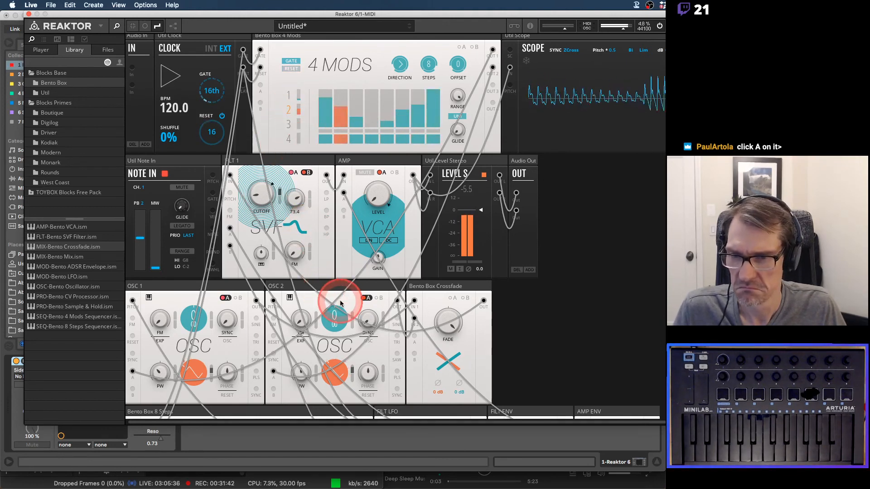
key("space")
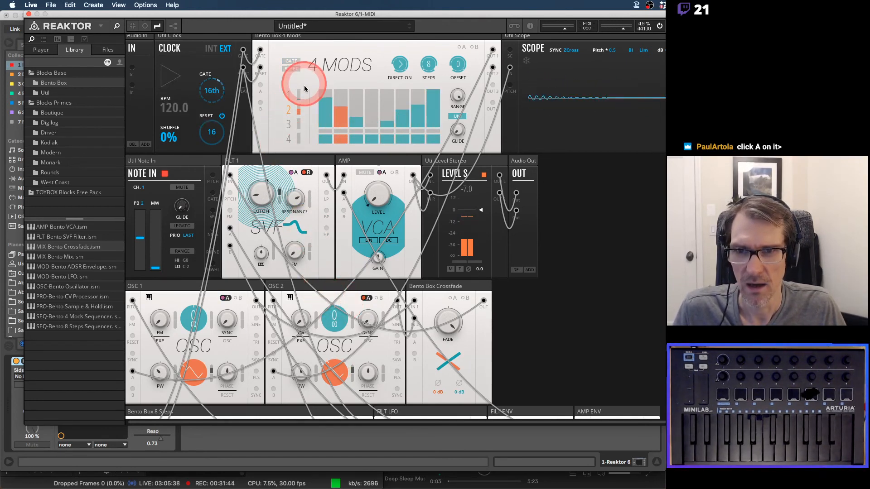
Compare the glide and range settings of 4 Mods' tracks 1 and 2 during playback.
left_click(300, 114)
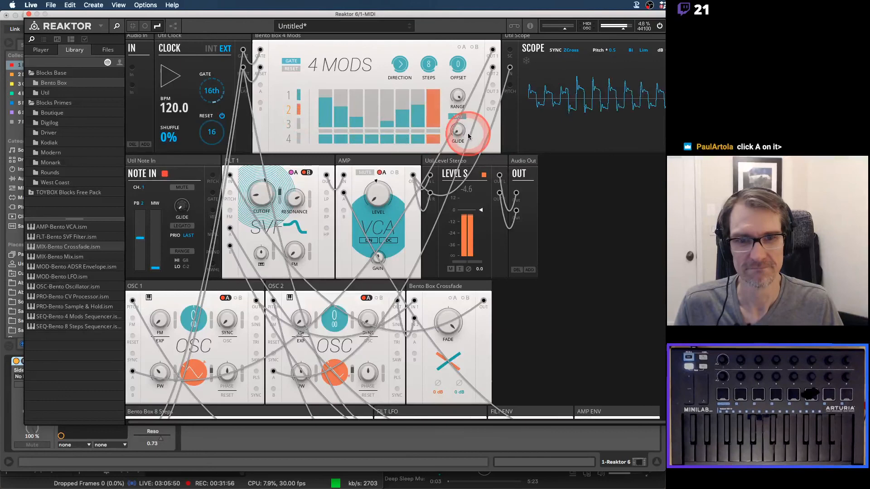
left_click_drag(469, 136, 455, 96)
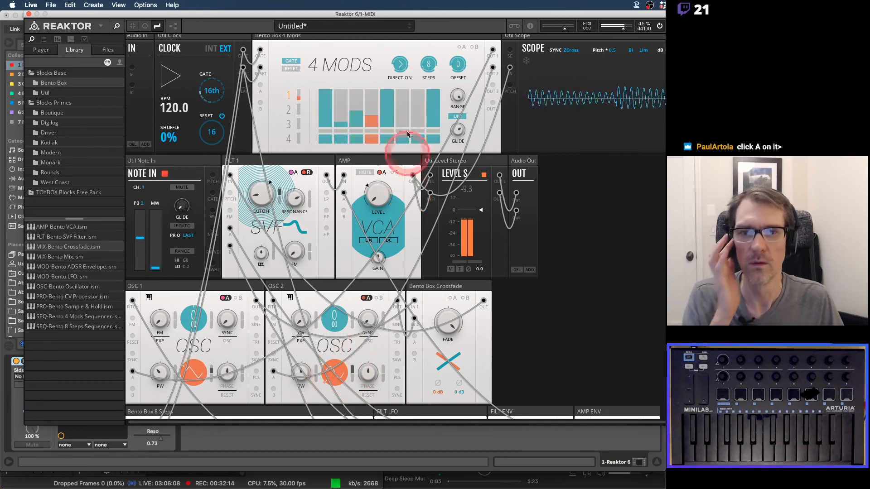
left_click(288, 111)
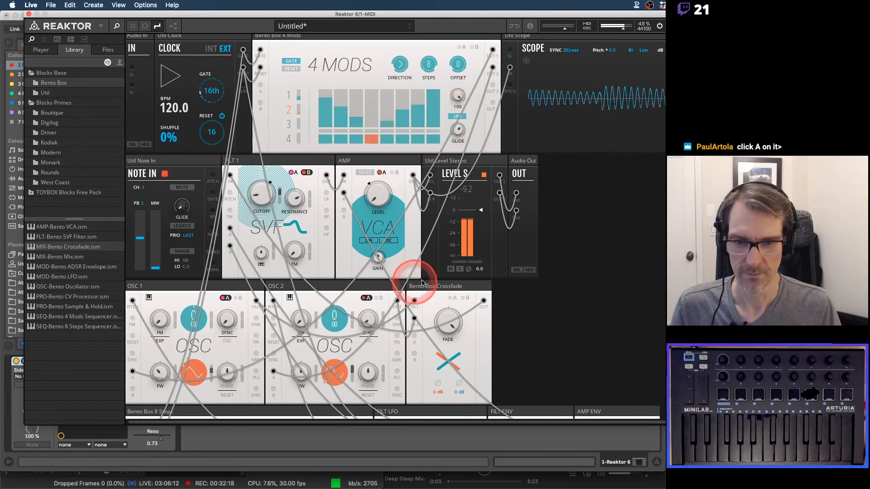
Turn the Crossfade's fade toward OSC 1 to about -43.3 and stop playback.
left_click_drag(449, 318, 444, 431)
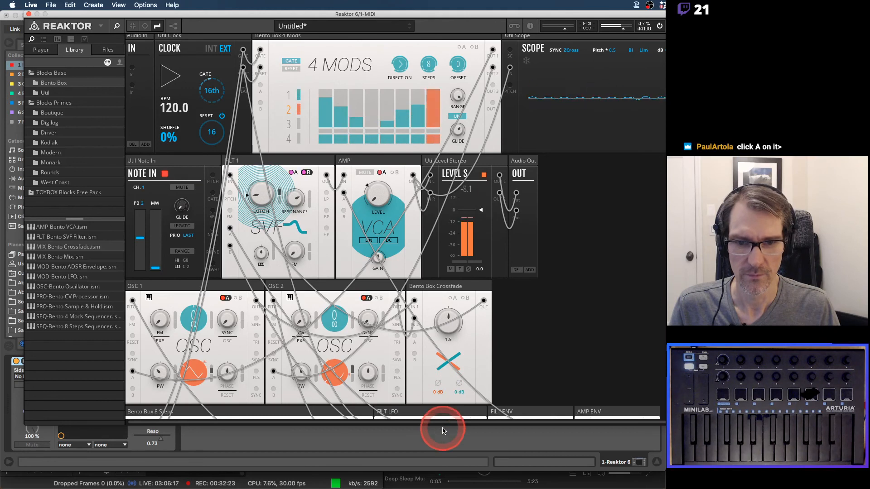
mouse_move(445, 330)
left_mouse_down()
mouse_move(442, 399)
mouse_move(450, 271)
mouse_move(436, 390)
left_mouse_up()
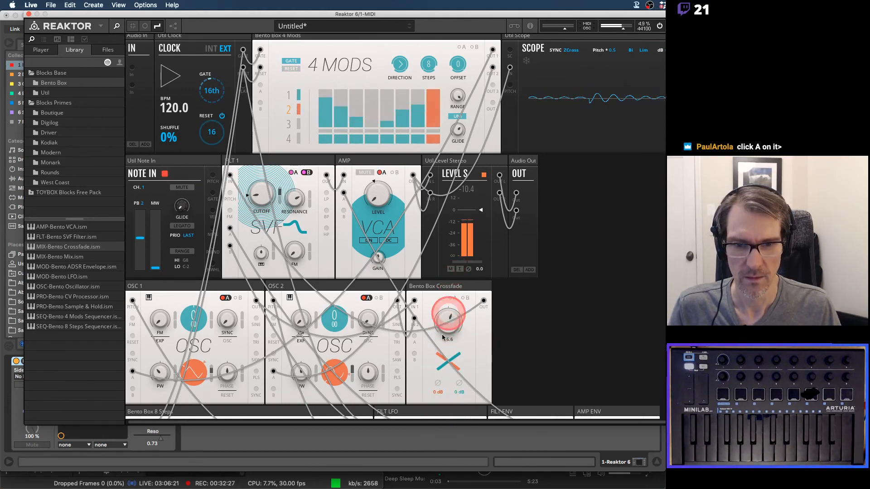
key("space")
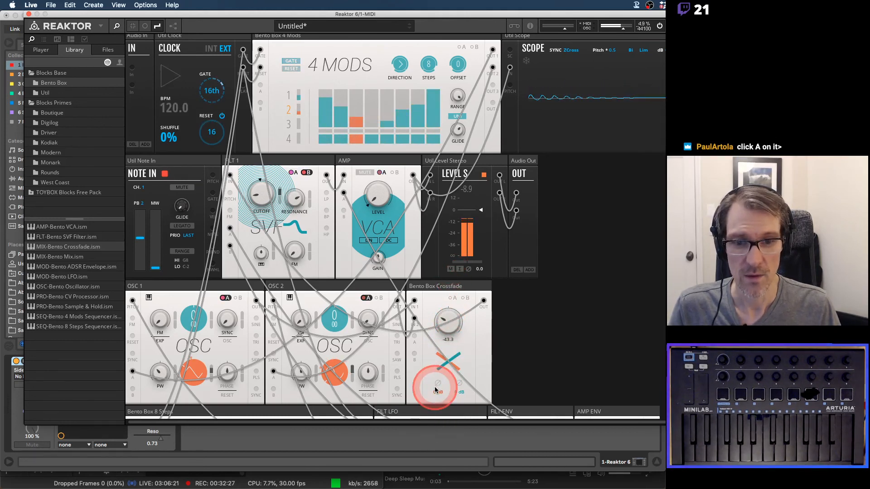
Select 4 Mods' track 3 and patch the third output into the Crossfade's A input.
left_click(288, 124)
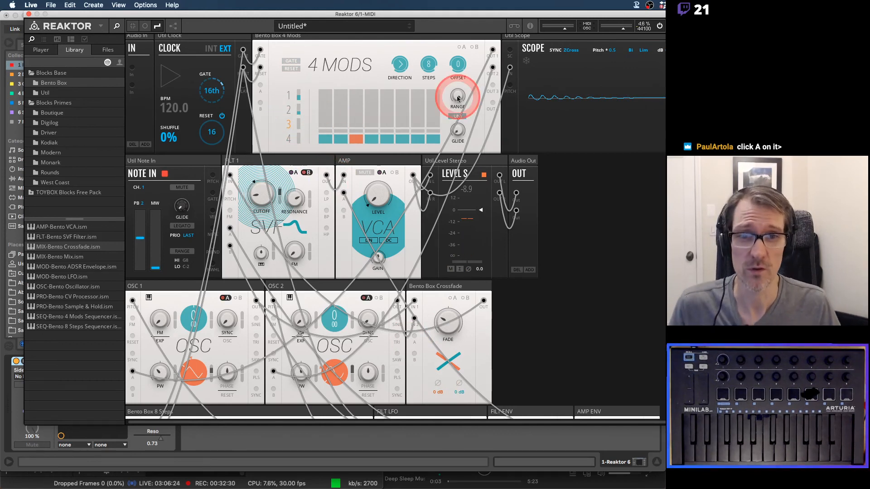
left_click_drag(497, 85, 415, 337)
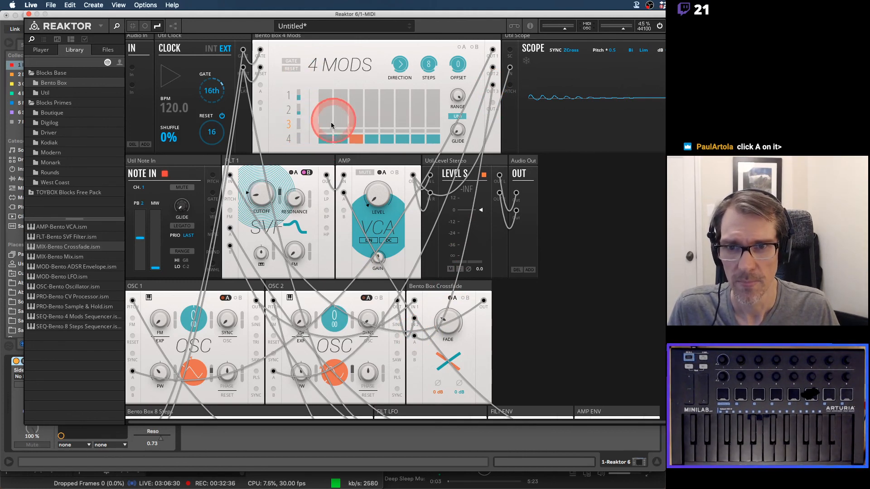
Make 4 Mods' track 3 bipolar with 7 steps, draw values alternating below and above centre, and adjust its range and glide.
left_click(458, 116)
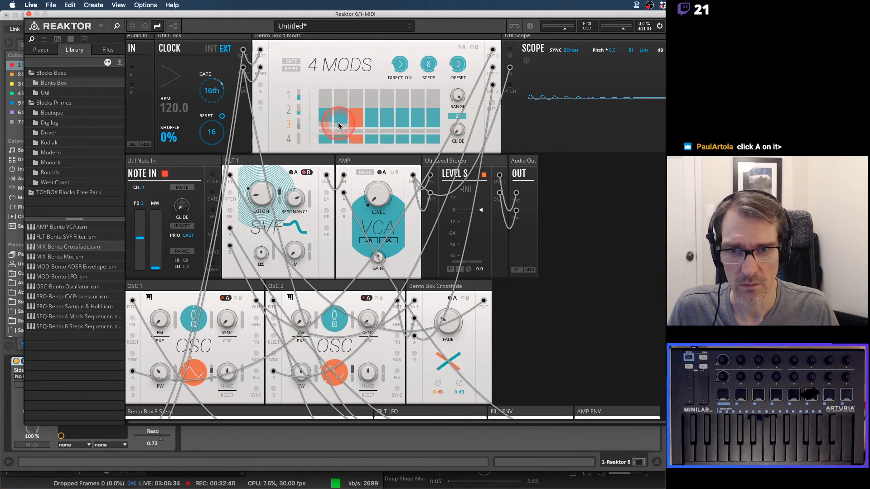
mouse_move(338, 122)
left_mouse_down()
mouse_move(340, 101)
mouse_move(406, 88)
mouse_move(464, 99)
mouse_move(428, 60)
left_mouse_up()
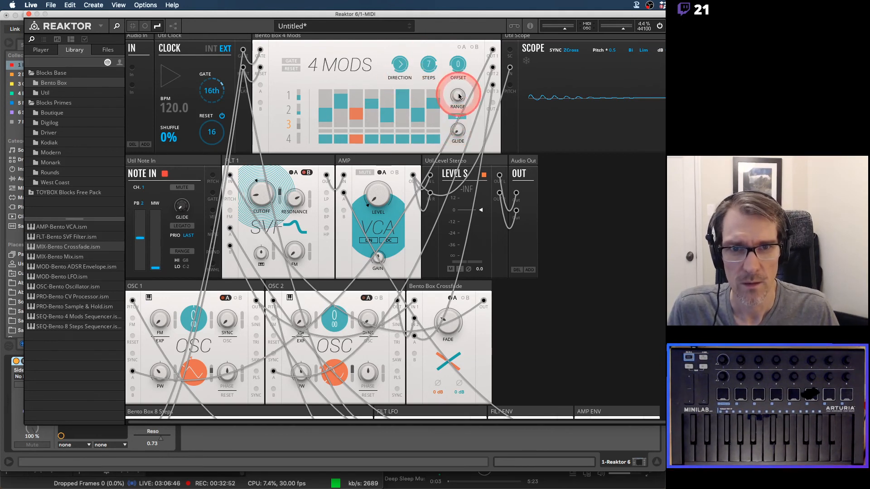
left_click_drag(458, 96, 460, 61)
left_click_drag(458, 130, 448, 78)
Reset the Crossfade's fade to 0 during playback, apply its A modulation to the fade, and stop playback.
key("space")
left_click(296, 124)
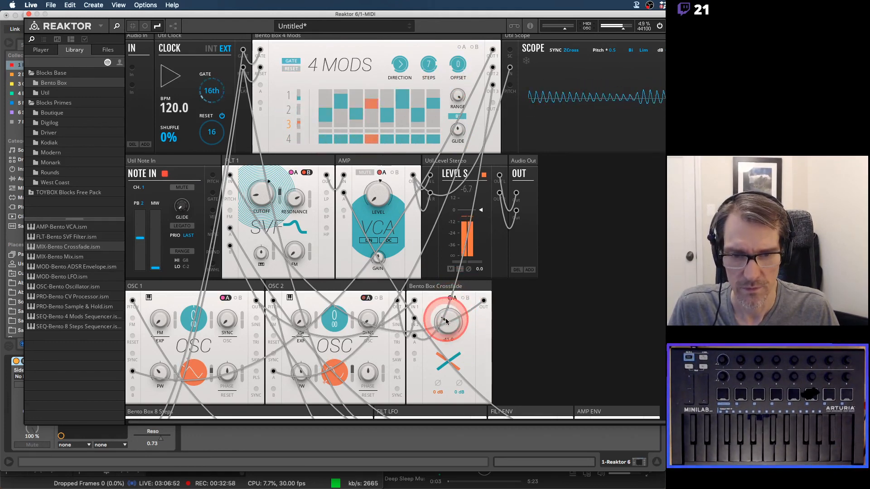
double_click(447, 321)
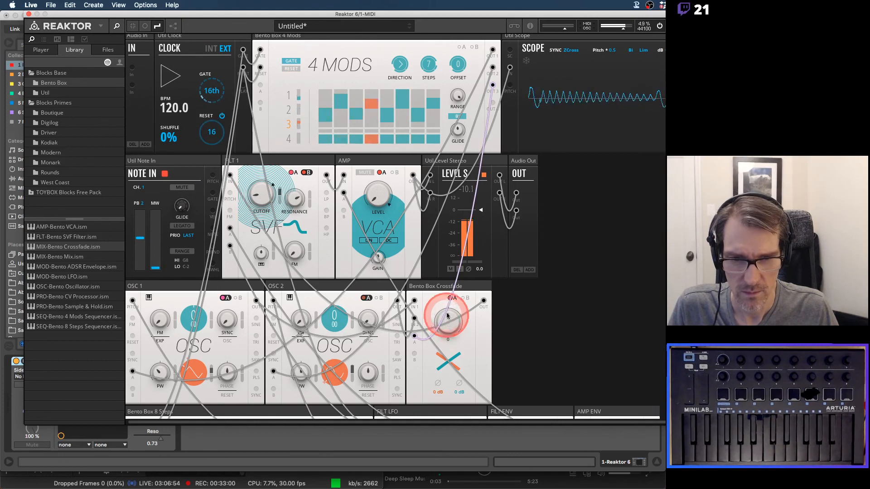
left_click(452, 298)
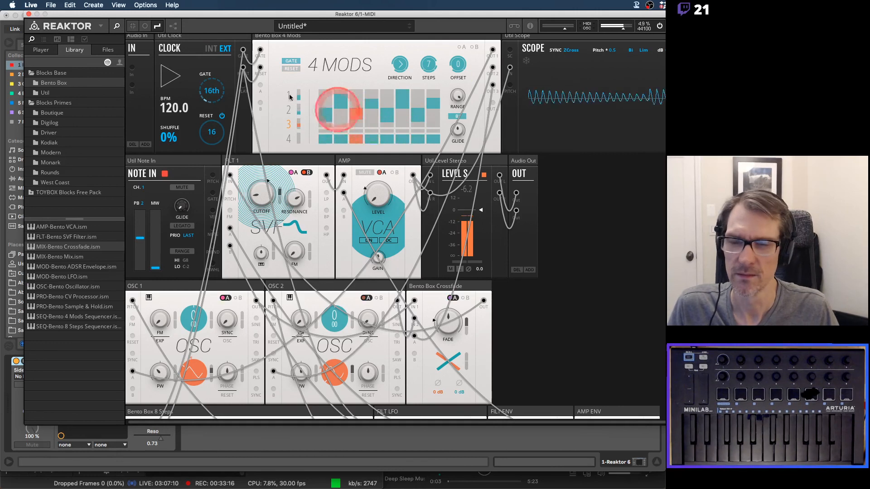
key("space")
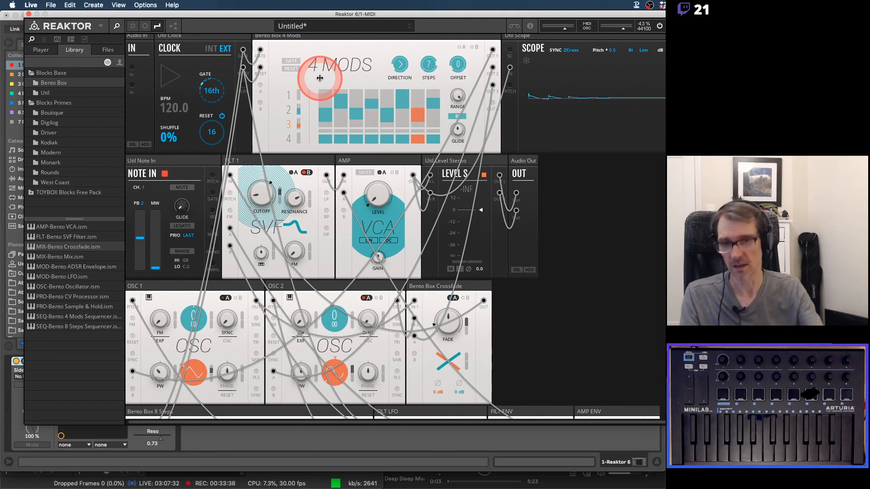
Switch to Firefox, search for "vcv rack" in a new tab, and open the vcvrack.com site.
key("super+Tab")
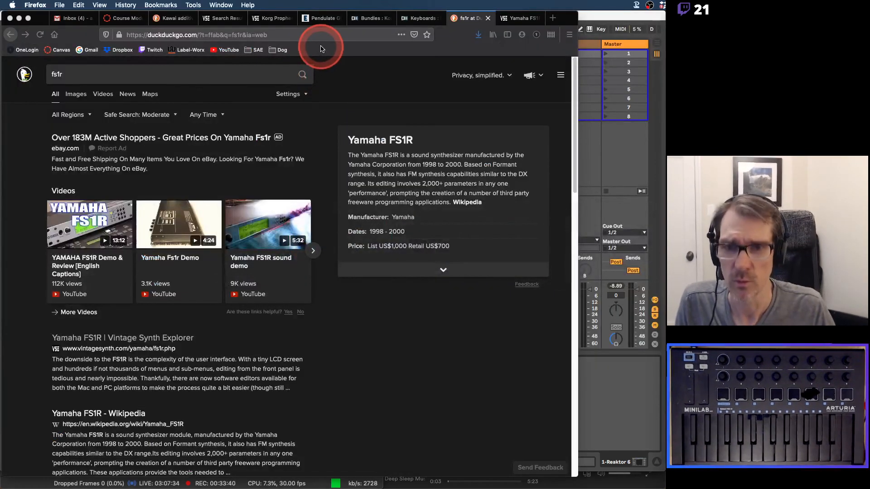
key("super+t")
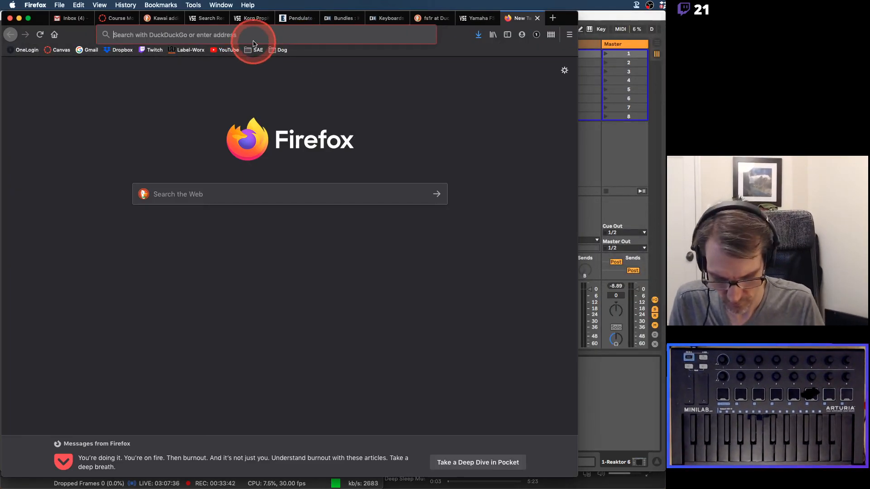
type("vcv rack")
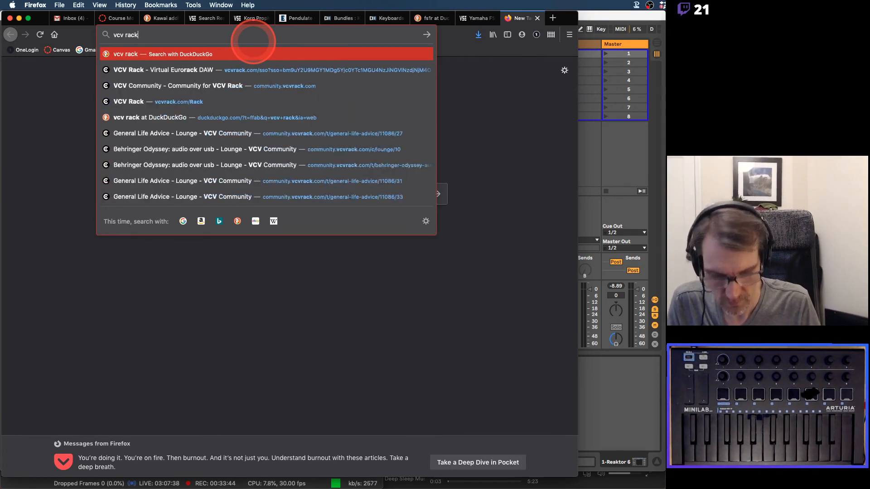
key("Return")
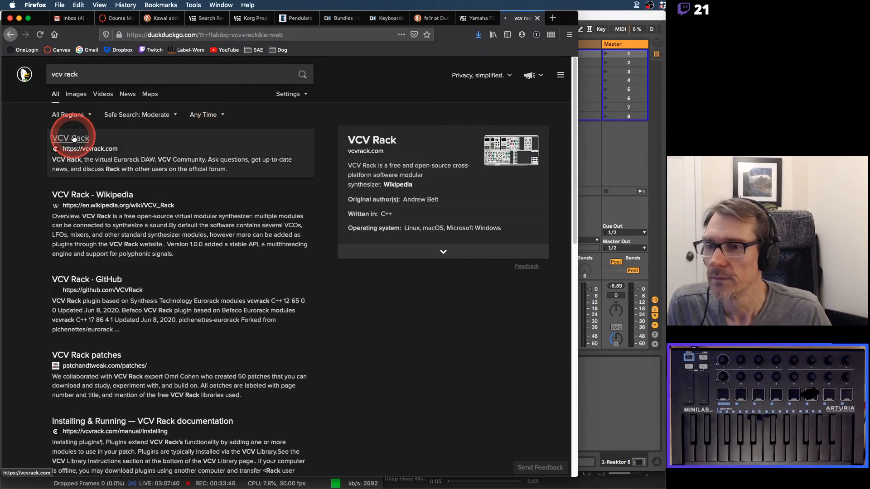
left_click(74, 139)
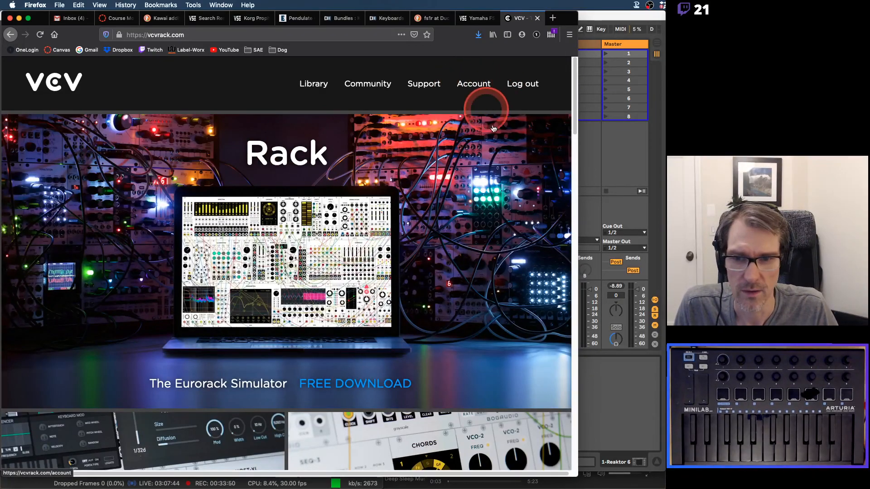
Download the macOS version of VCV Rack 1.1.6 and open the browser's list of downloads.
scroll(499, 141, "down", 8)
scroll(497, 143, "up", 3)
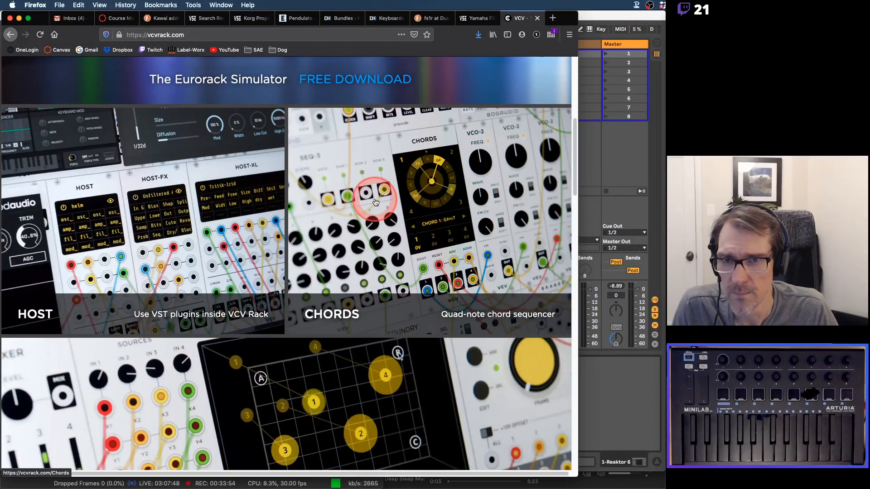
left_click(349, 79)
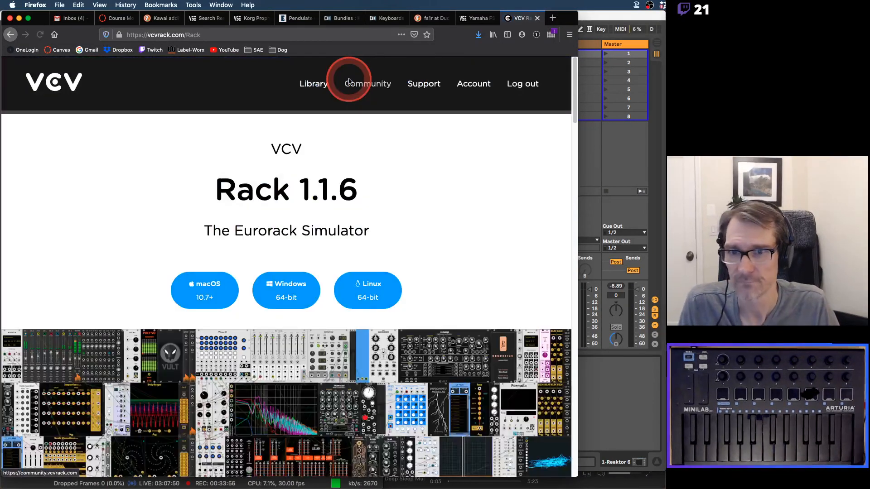
left_click(193, 296)
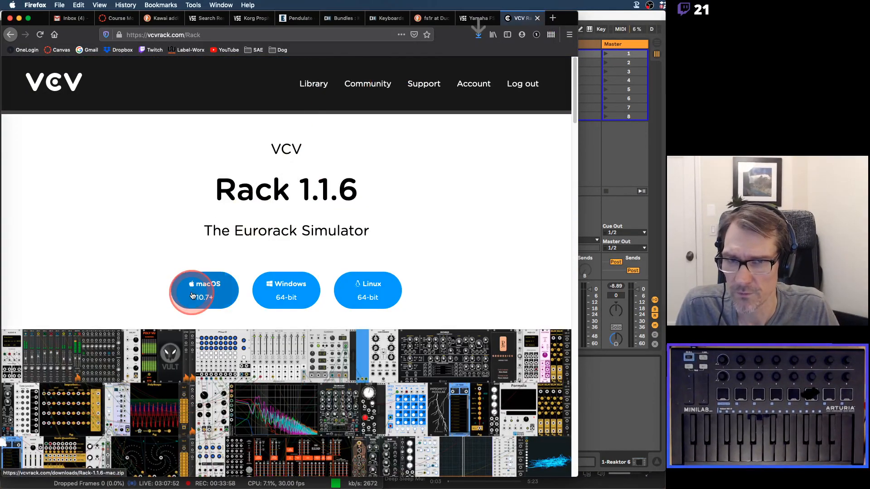
left_click(479, 34)
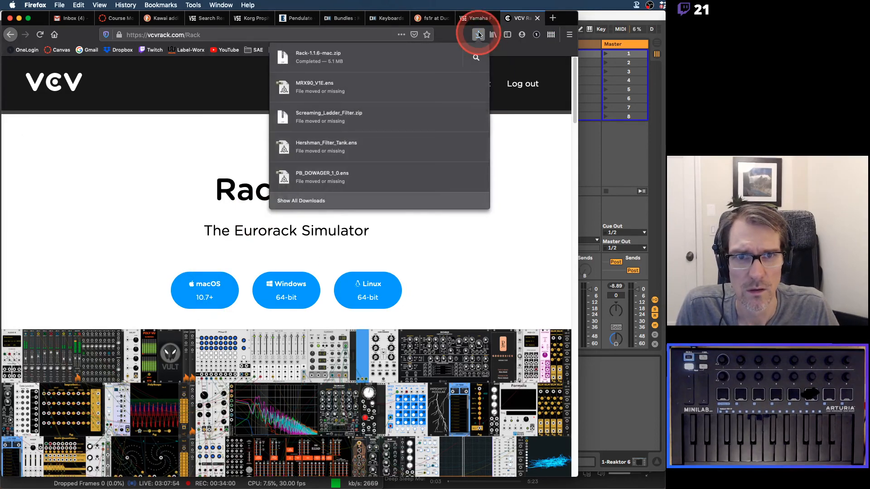
Show Rack-1.1.6-mac.zip in the Finder's Downloads folder, extract it, and move the Rack app into Applications.
left_click(476, 57)
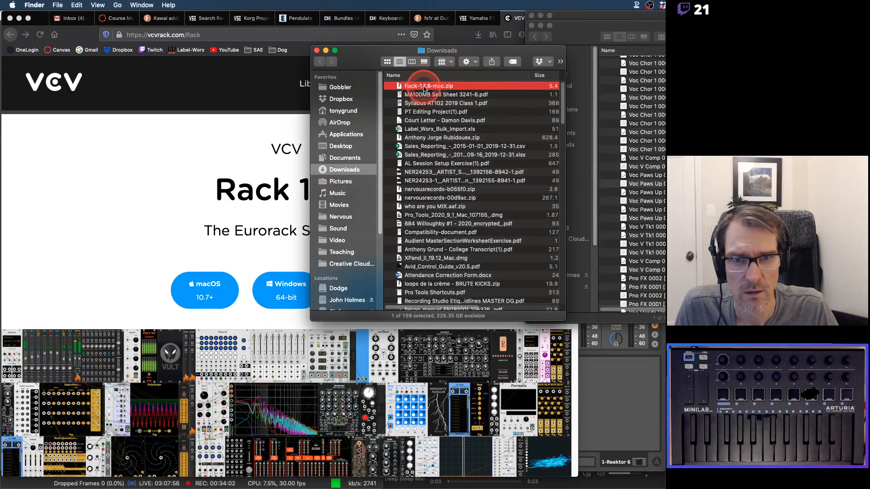
double_click(425, 89)
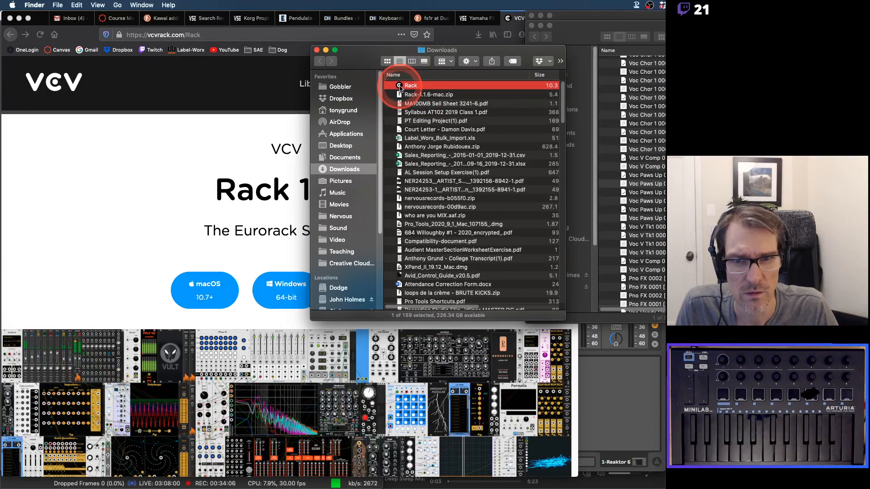
left_click_drag(375, 123, 351, 135)
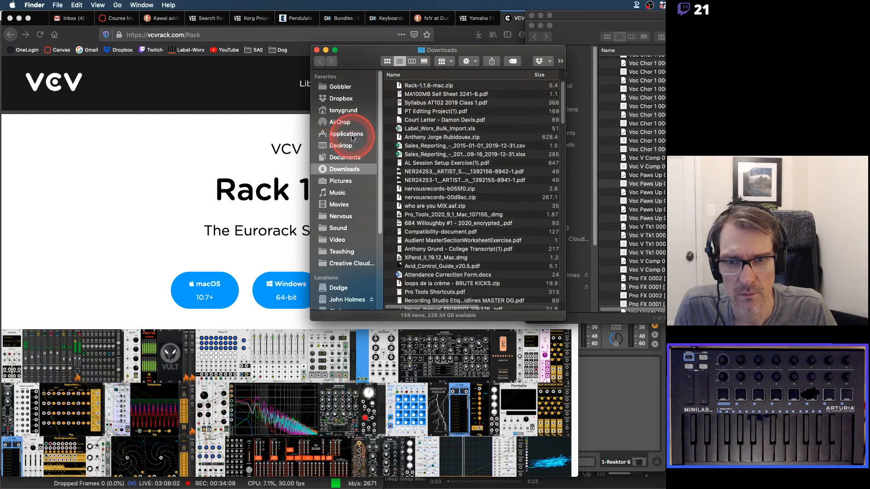
Locate Rack in the Applications folder, launch it, and allow the downloaded app to open.
left_click(352, 136)
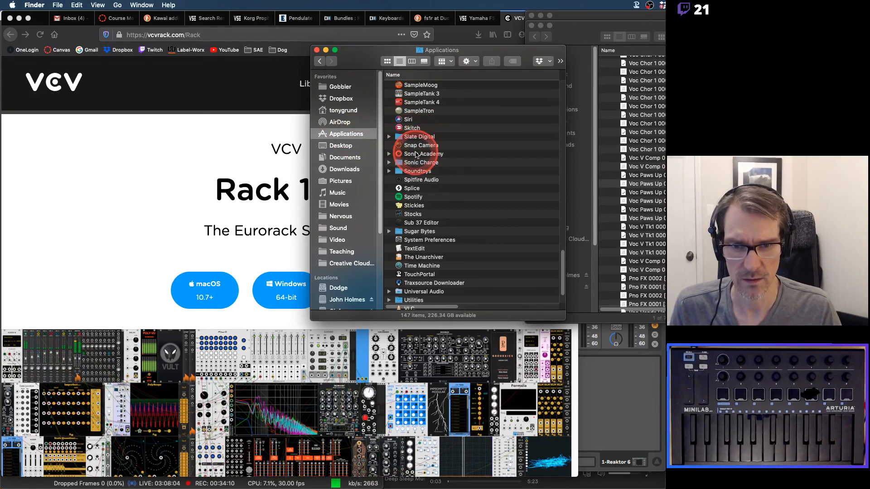
scroll(417, 154, "down", 4)
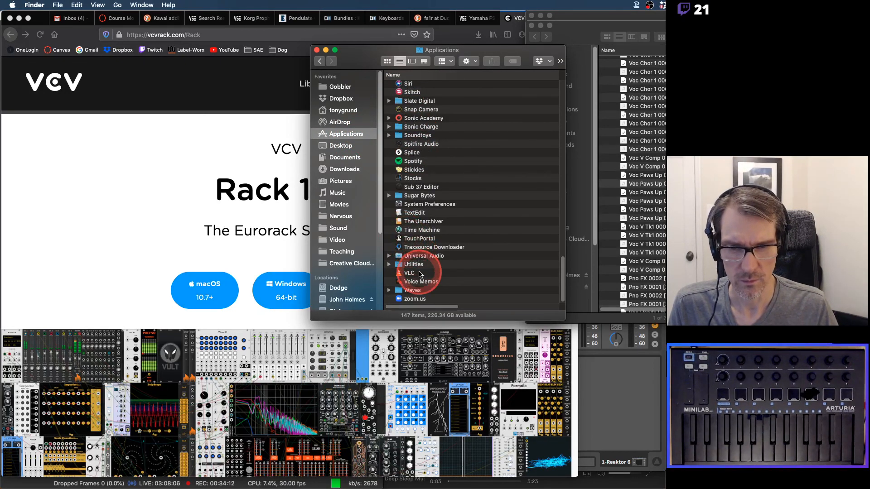
scroll(420, 274, "up", 20)
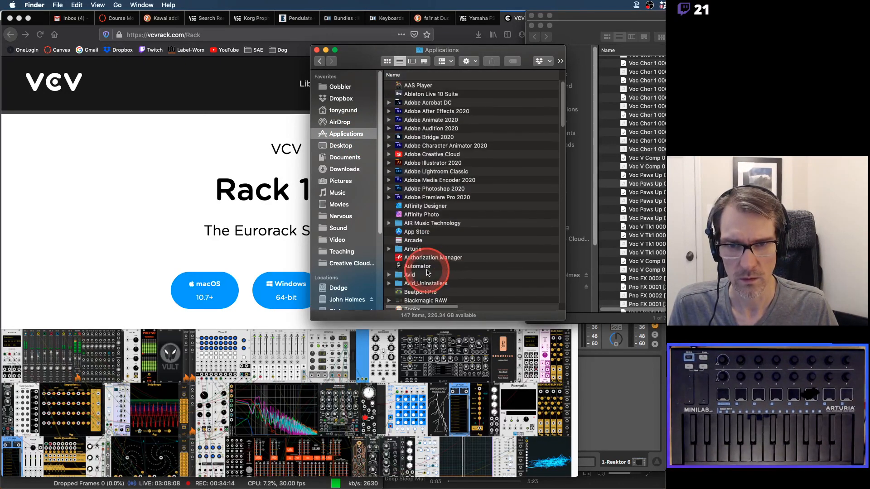
scroll(427, 272, "down", 20)
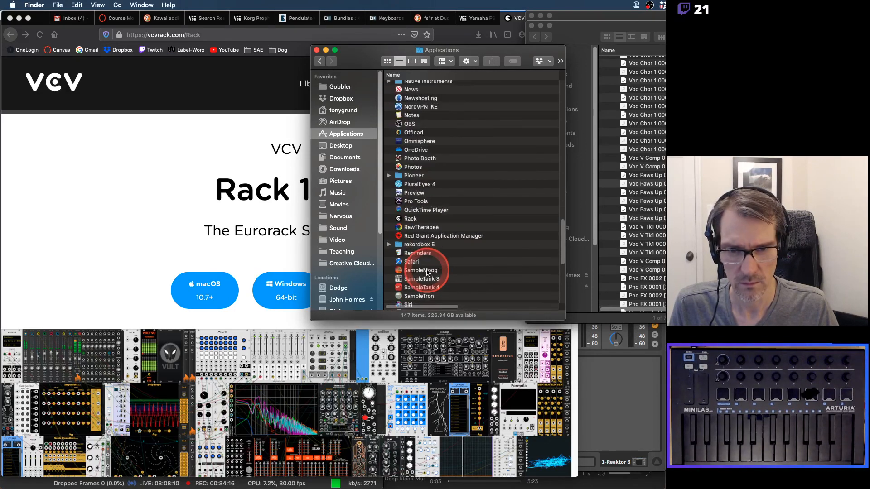
double_click(410, 219)
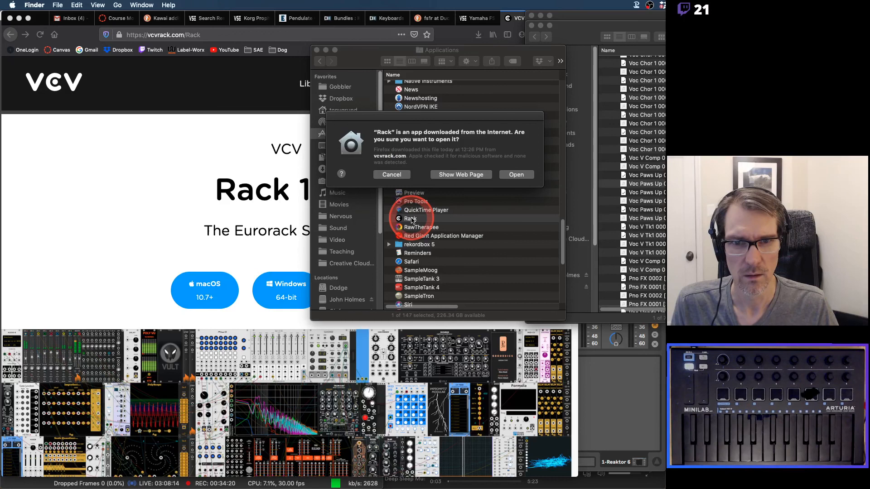
left_click(508, 176)
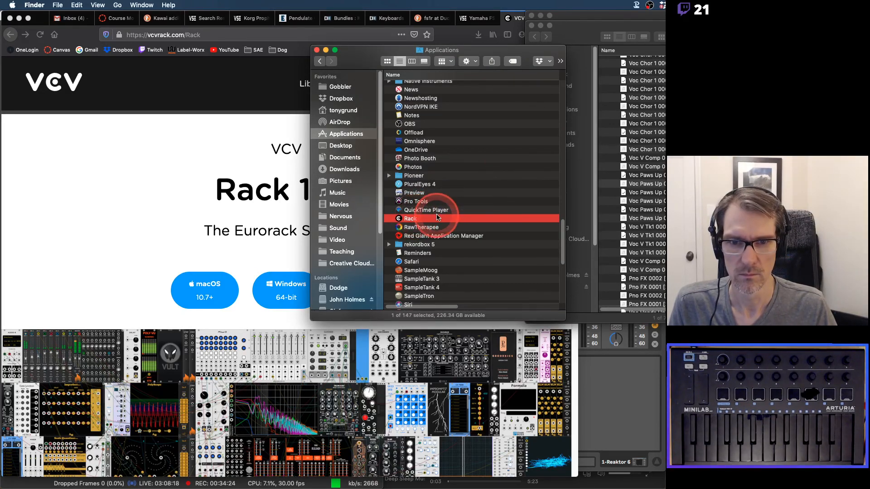
Switch to the launched Rack app and dismiss its resource directory error.
key("super+Tab")
key("super+Tab")
key("super+Tab")
key("super+Tab")
key("super+Tab")
key("super+Tab")
key("super+Tab")
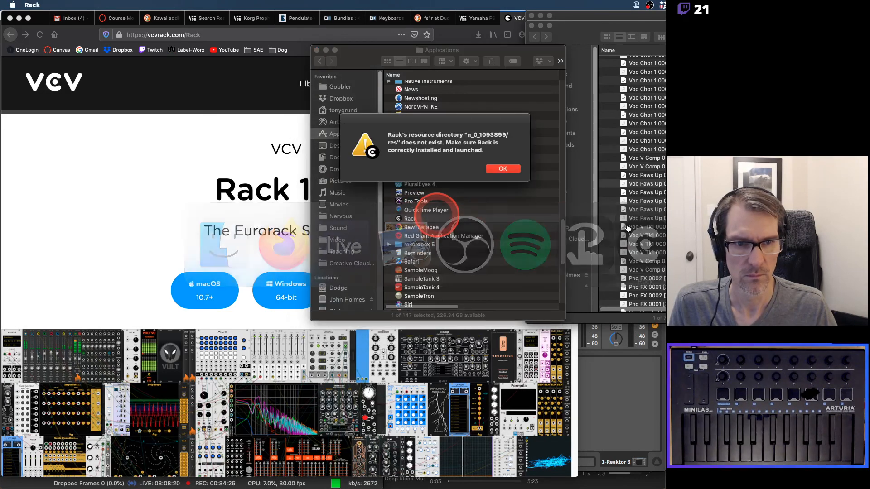
left_click(503, 169)
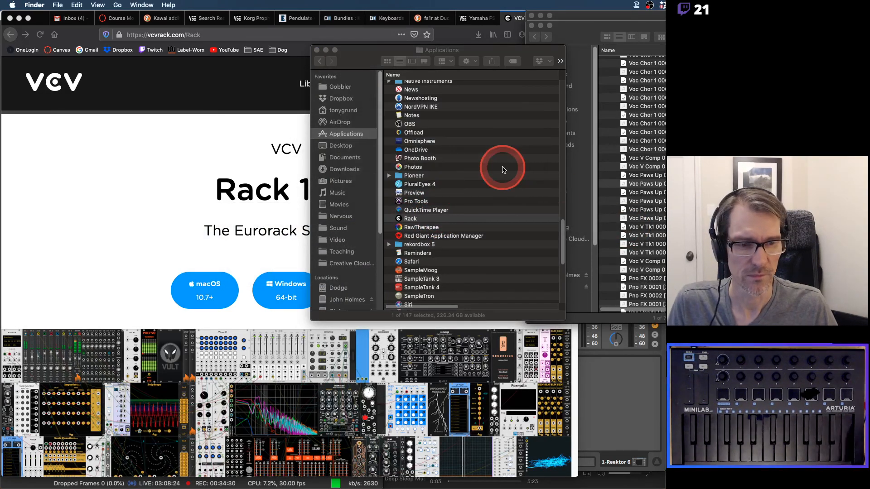
Bring Firefox's VCV Rack page to the front and look through the running applications.
left_click(268, 115)
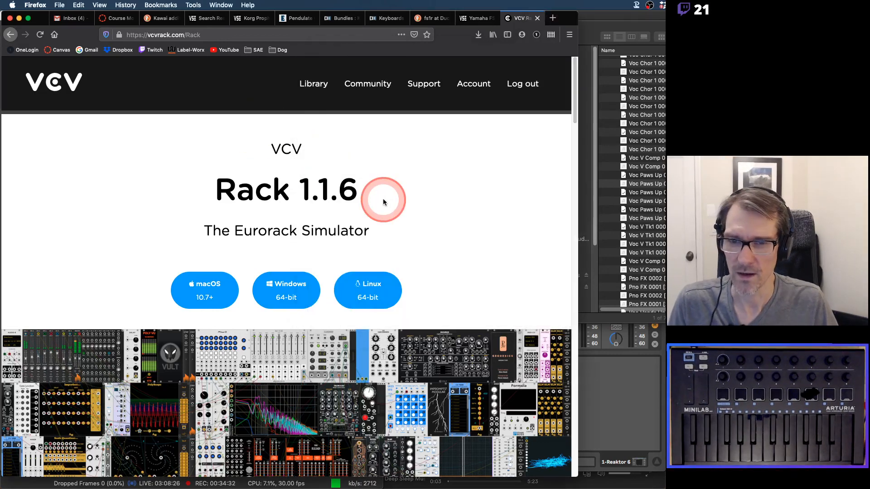
key("super+Tab")
key("super+Tab")
key("super+Tab")
key("super+Tab")
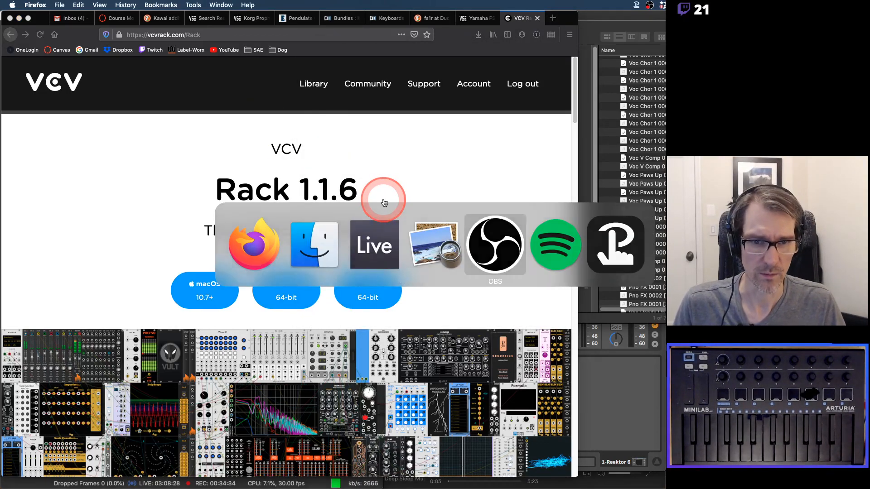